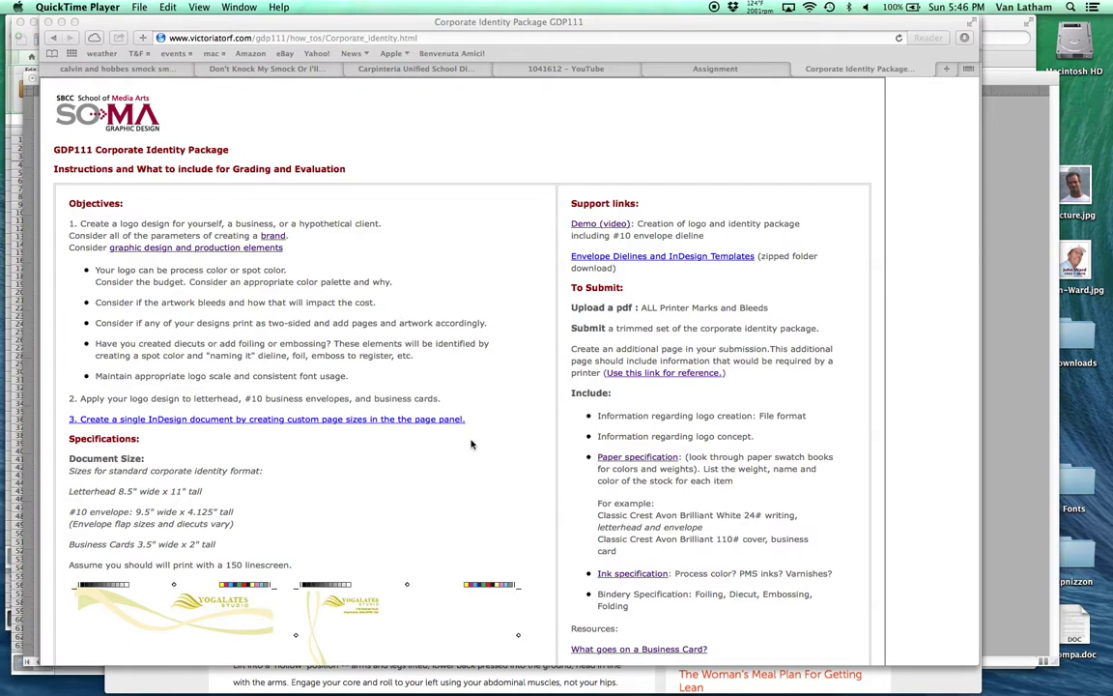
Step: Configure a 4-page letter document without facing pages, 0.125 in bleed and 0.25 in margins
key(super+Tab)
click(432, 386)
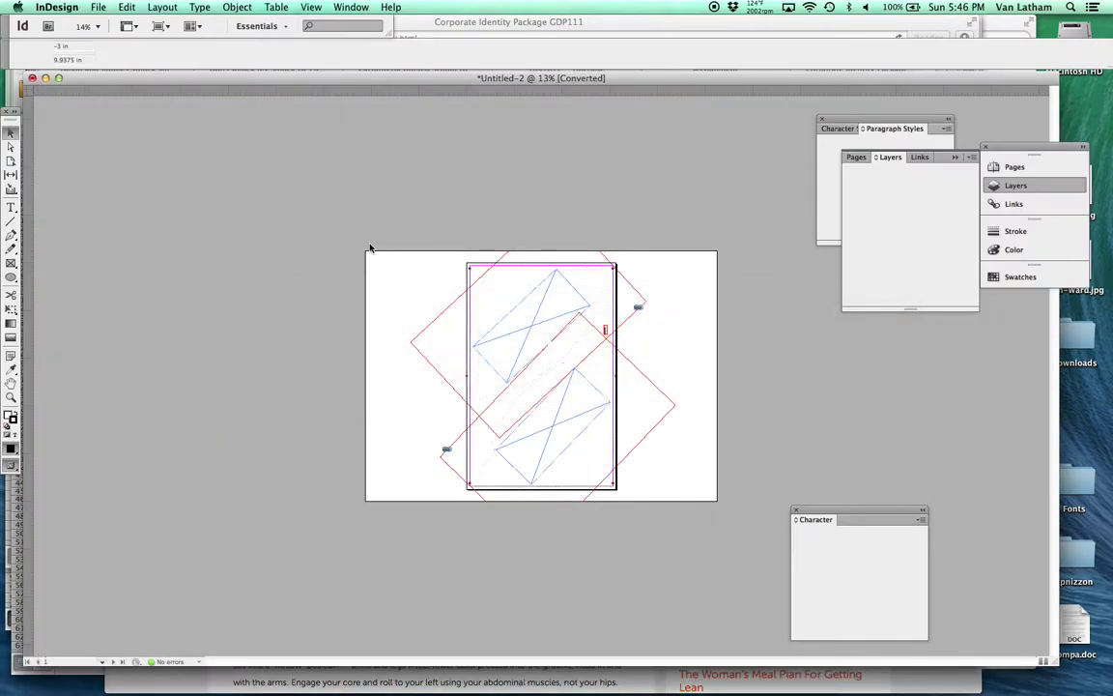
key(super+n)
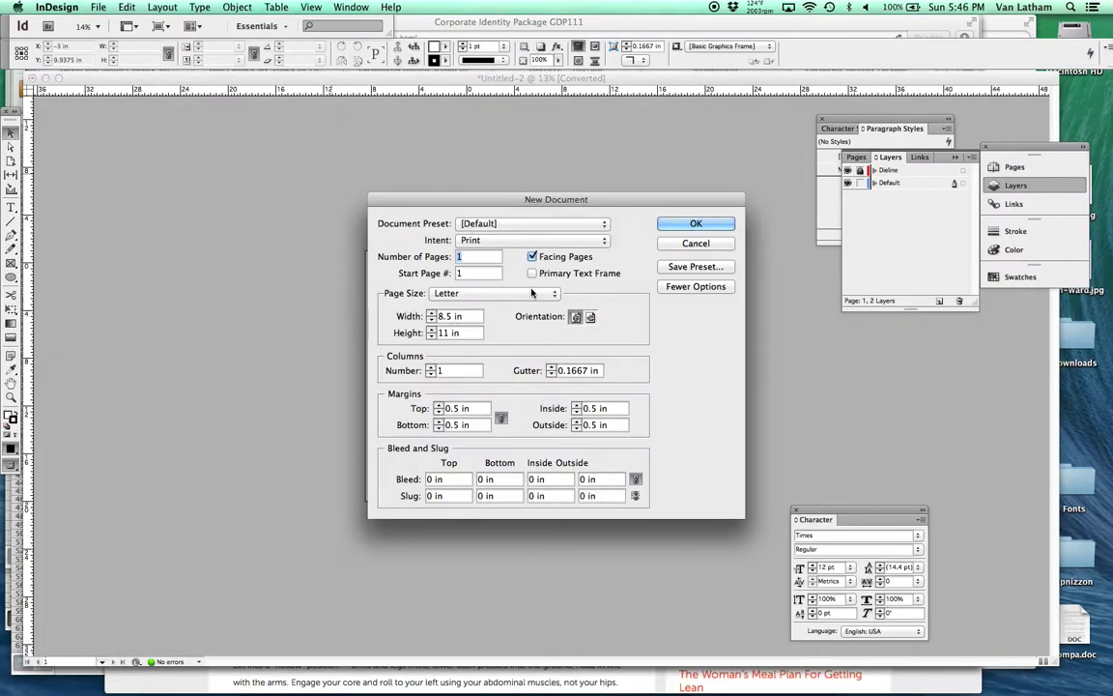
click(532, 257)
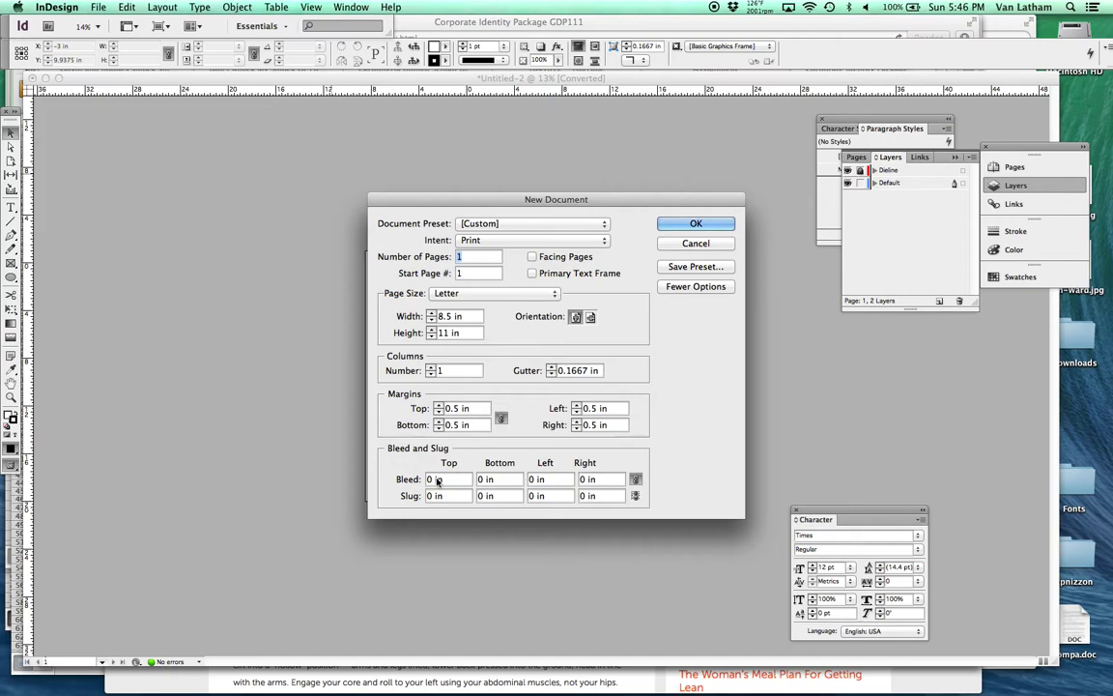
drag(448, 479, 374, 480)
key(Tab)
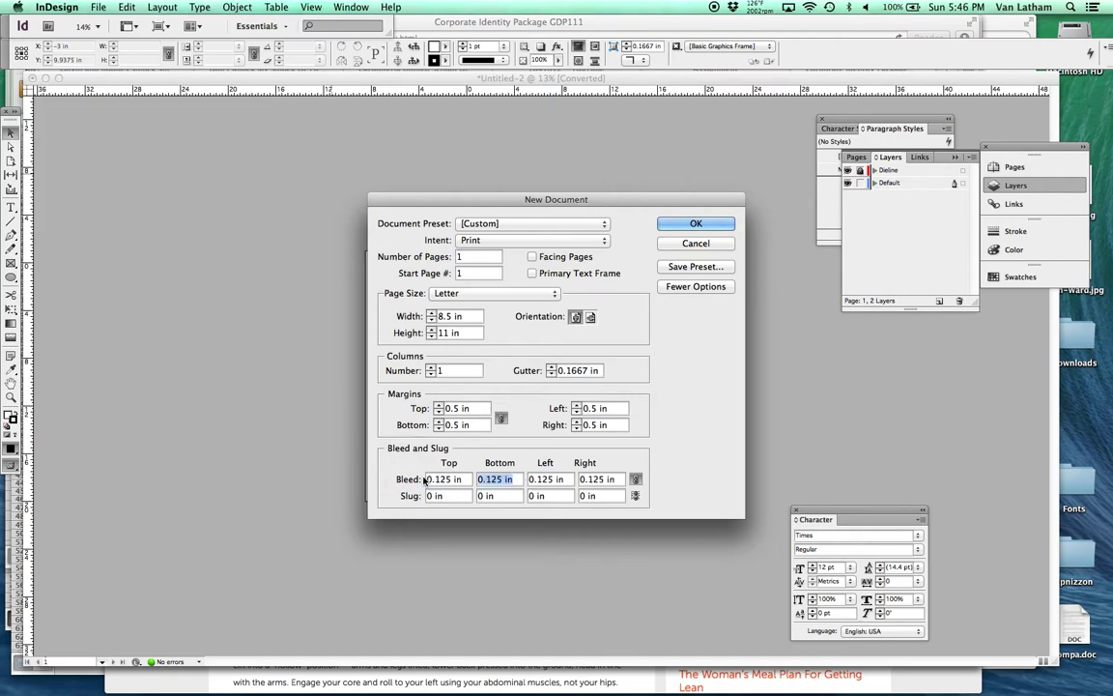
click(439, 413)
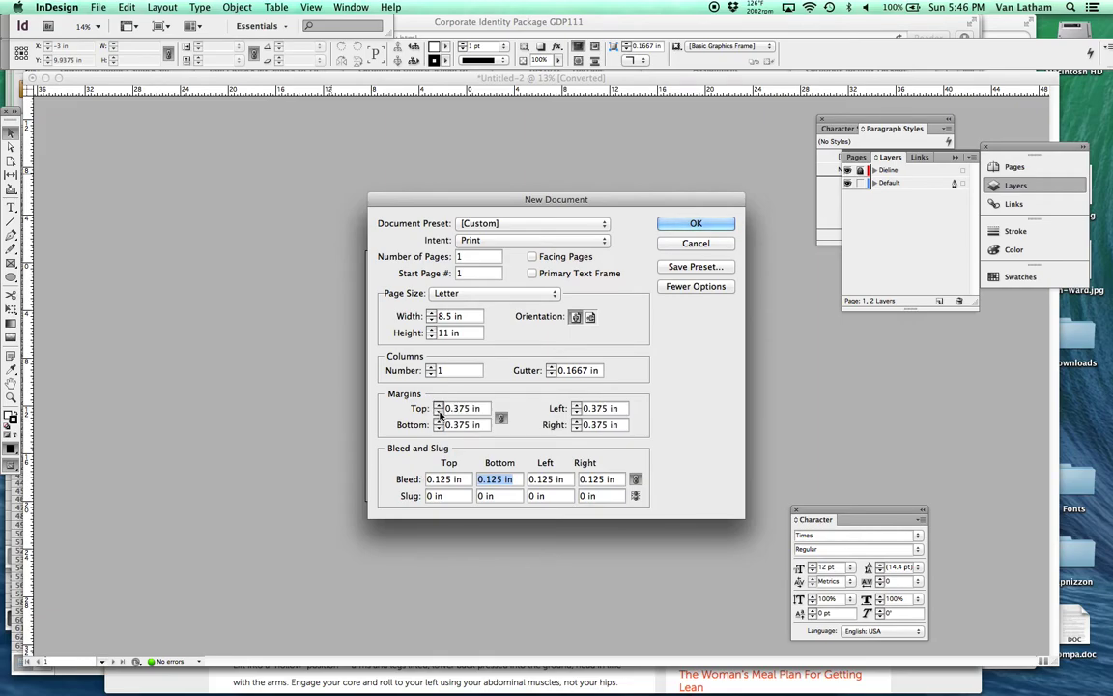
click(438, 413)
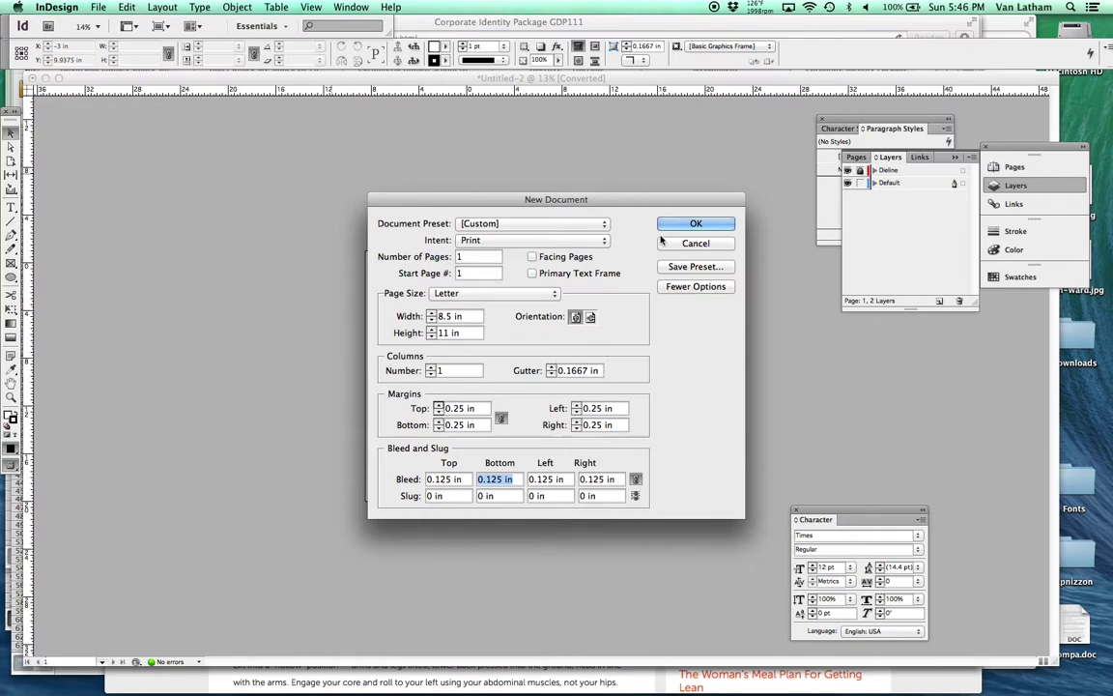
double_click(477, 257)
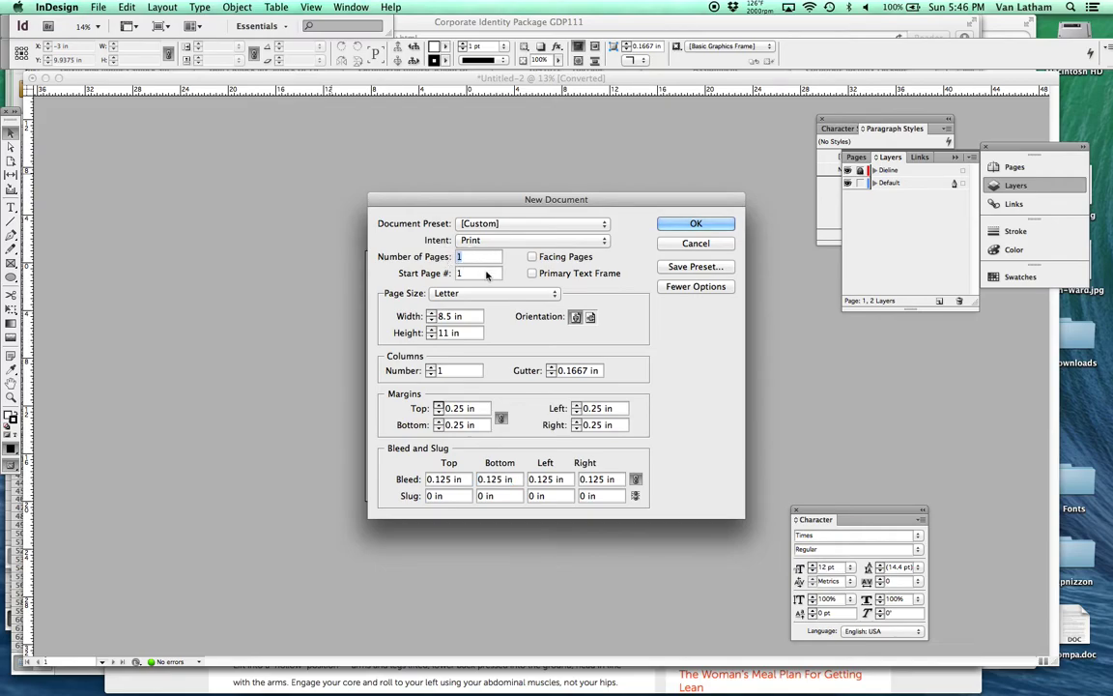
text(4)
Step: Confirm the new document and scroll around its blank first page to check the bleed and margin guides
click(695, 224)
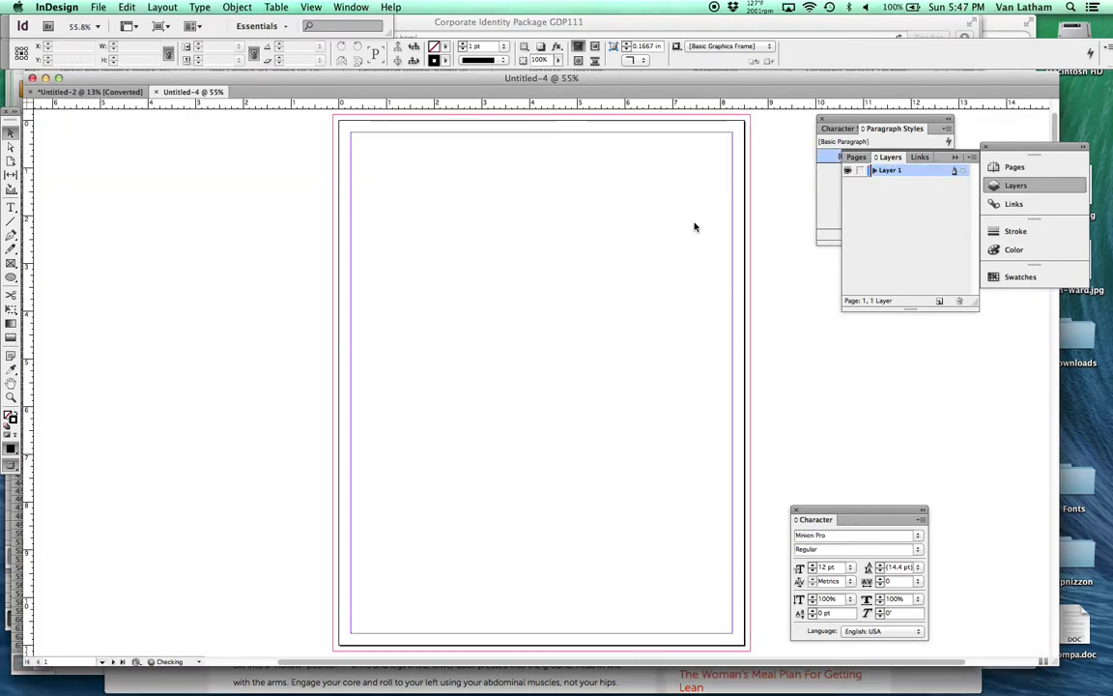
scroll(609, 320, down, 5)
scroll(610, 319, up, 3)
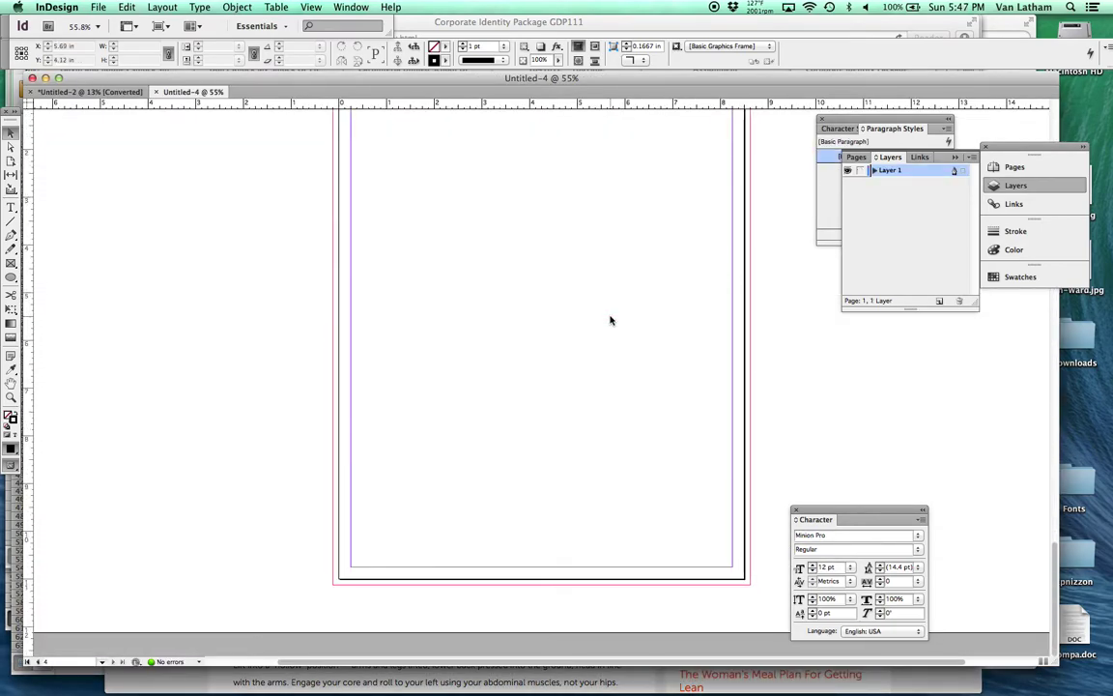
scroll(610, 323, up, 6)
scroll(608, 330, down, 5)
scroll(608, 330, down, 3)
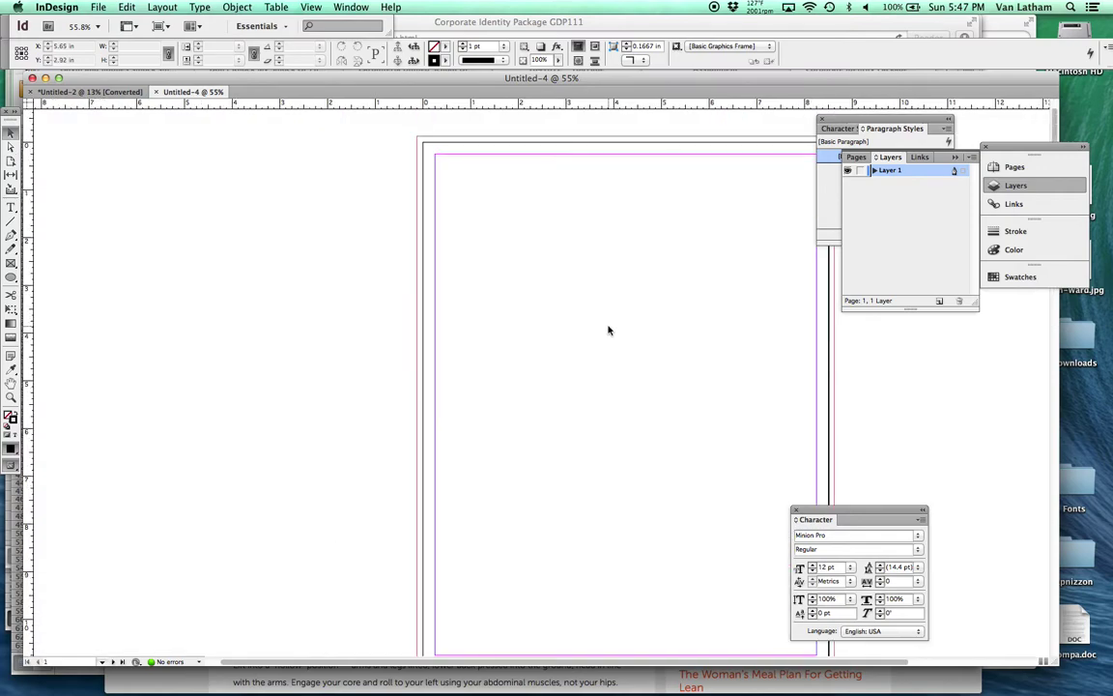
scroll(608, 330, right, 3)
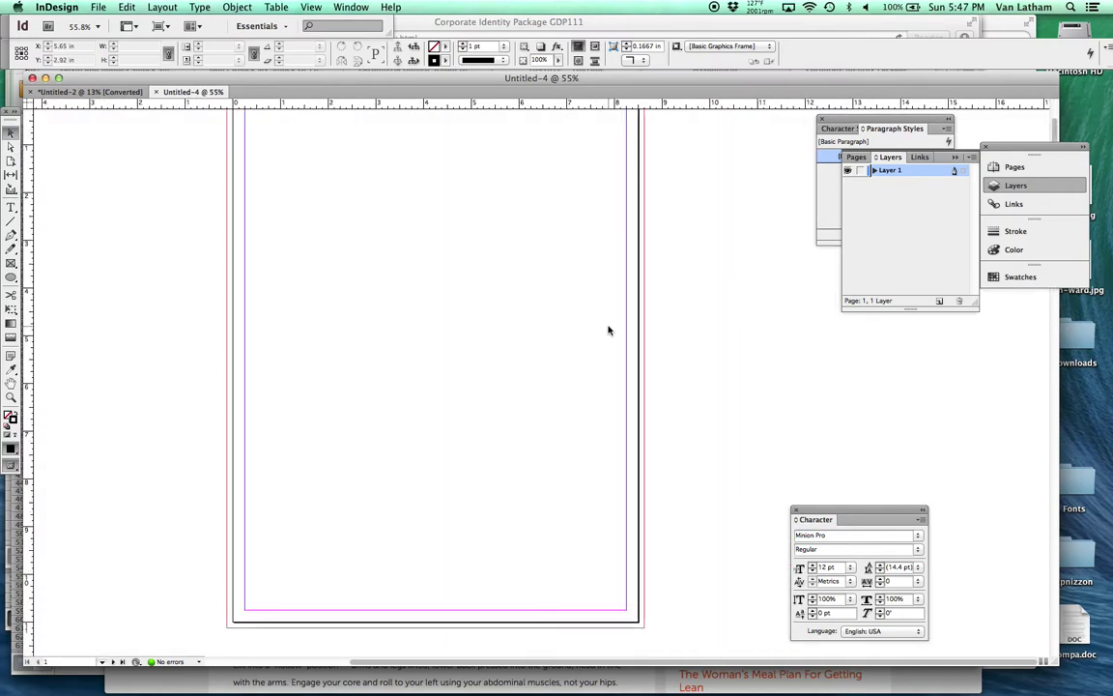
scroll(609, 330, up, 2)
scroll(608, 331, down, 2)
scroll(609, 330, down, 1)
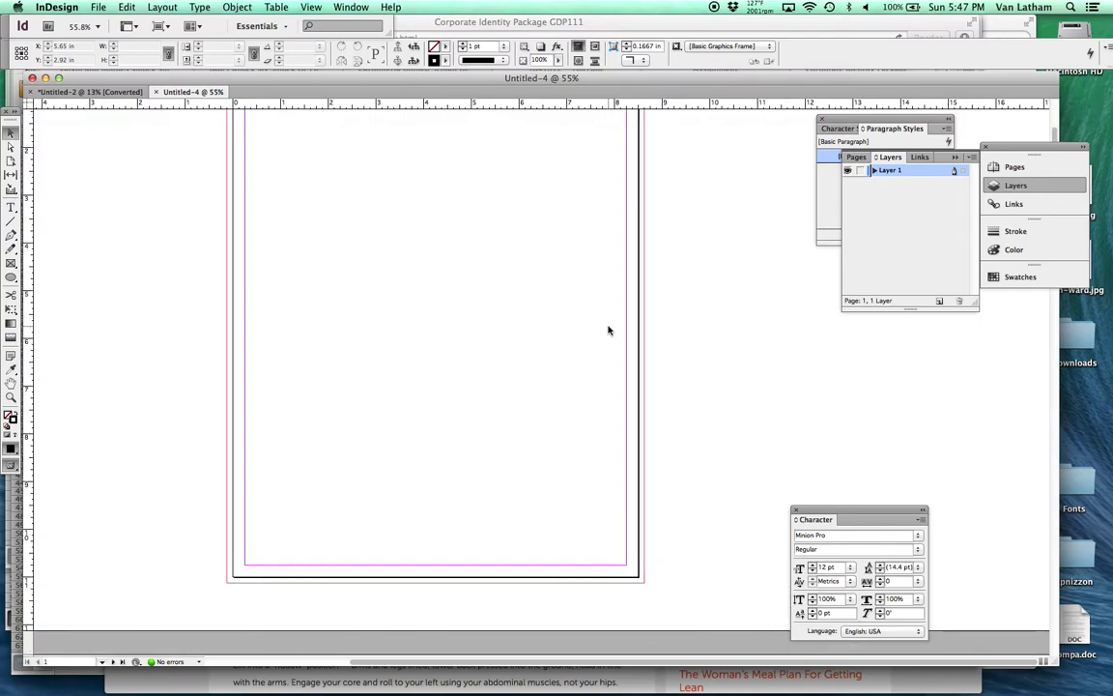
scroll(609, 331, up, 1)
scroll(609, 330, up, 1)
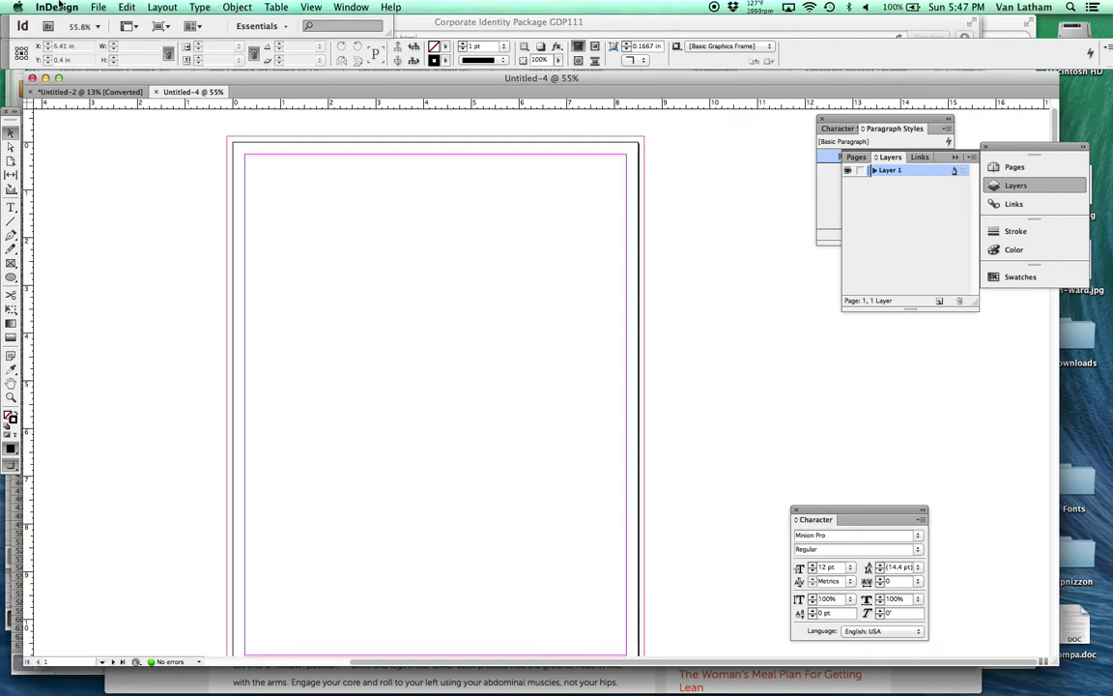
Step: Start placing a graphic with File > Place and browse into Documents > SCHOOL
click(97, 6)
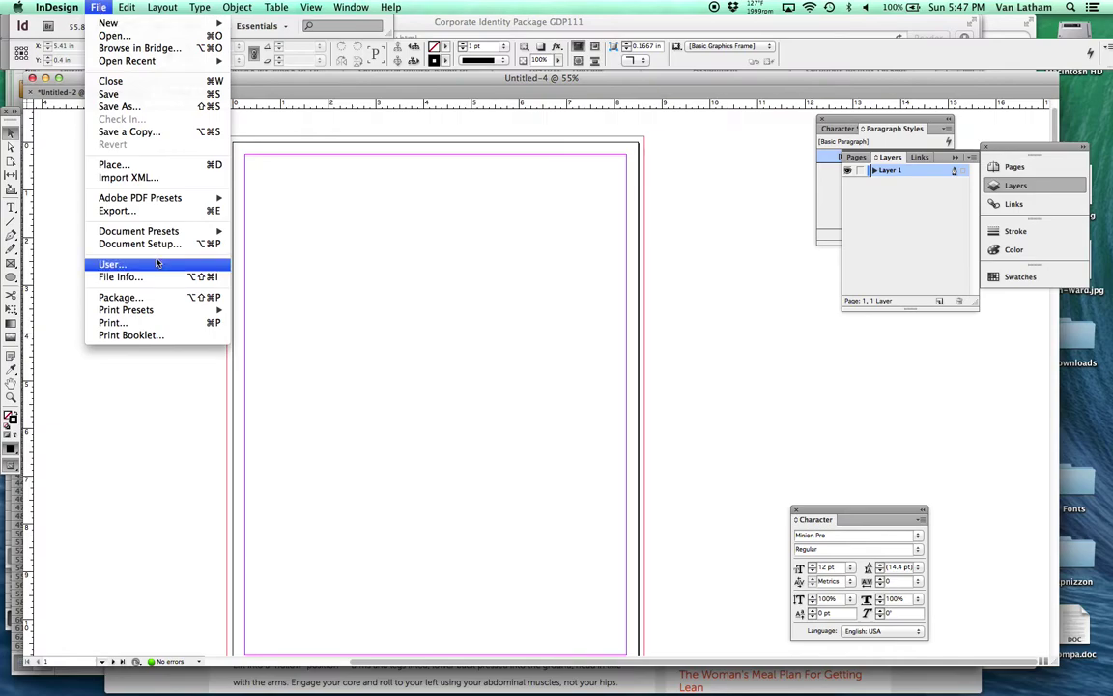
click(146, 170)
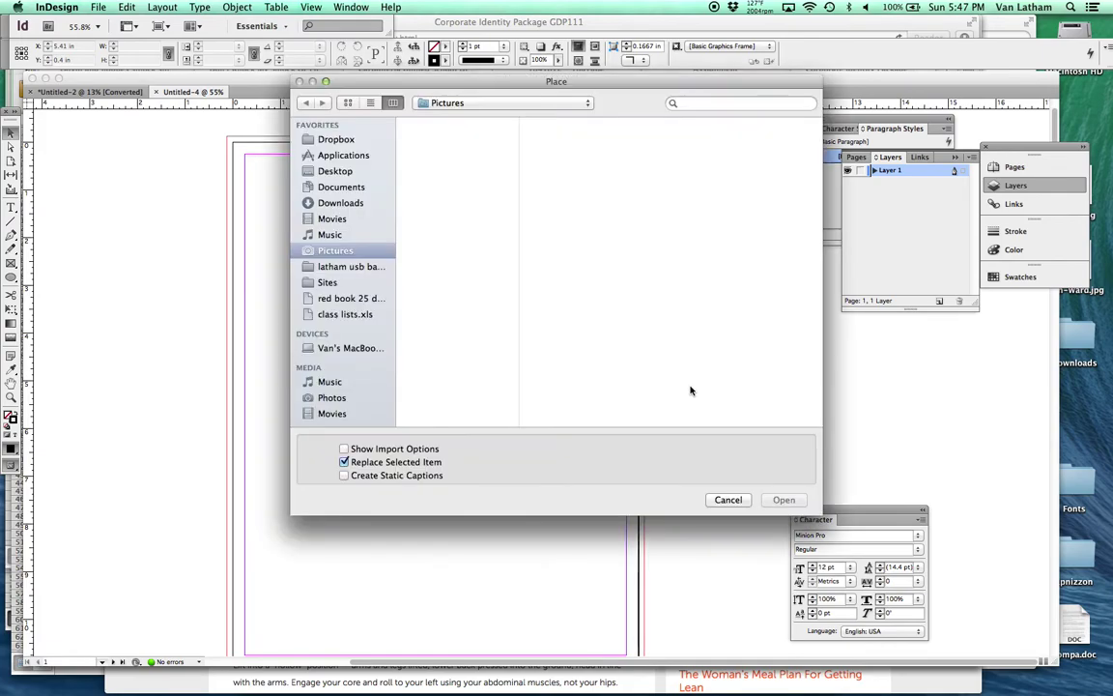
click(338, 187)
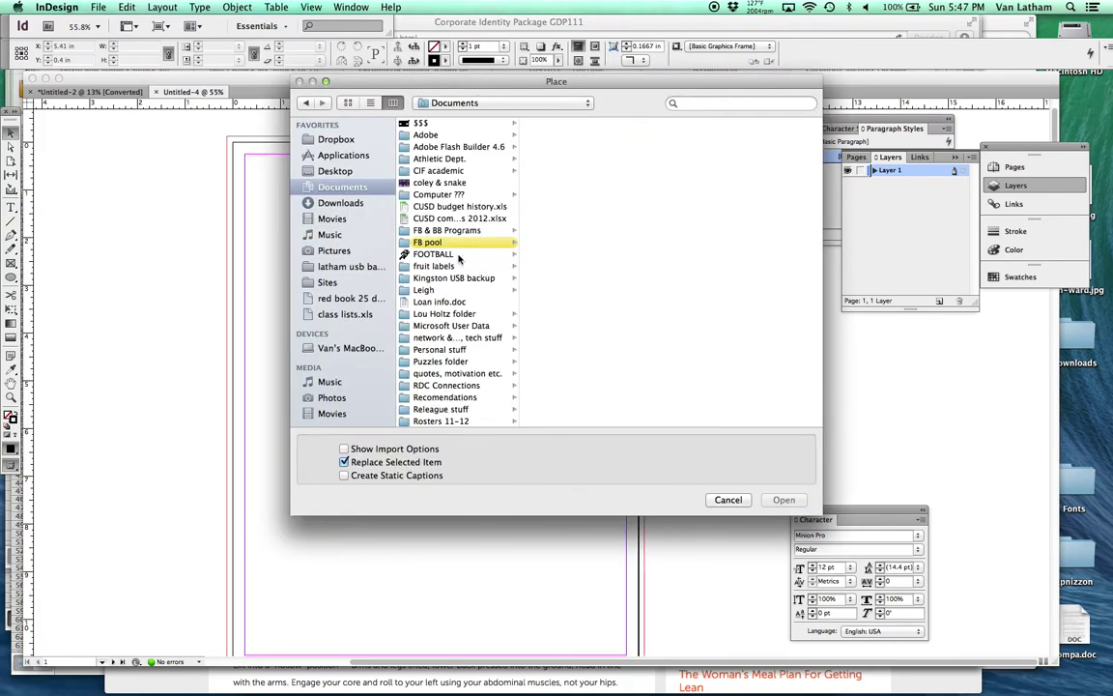
scroll(461, 375, down, 5)
click(446, 381)
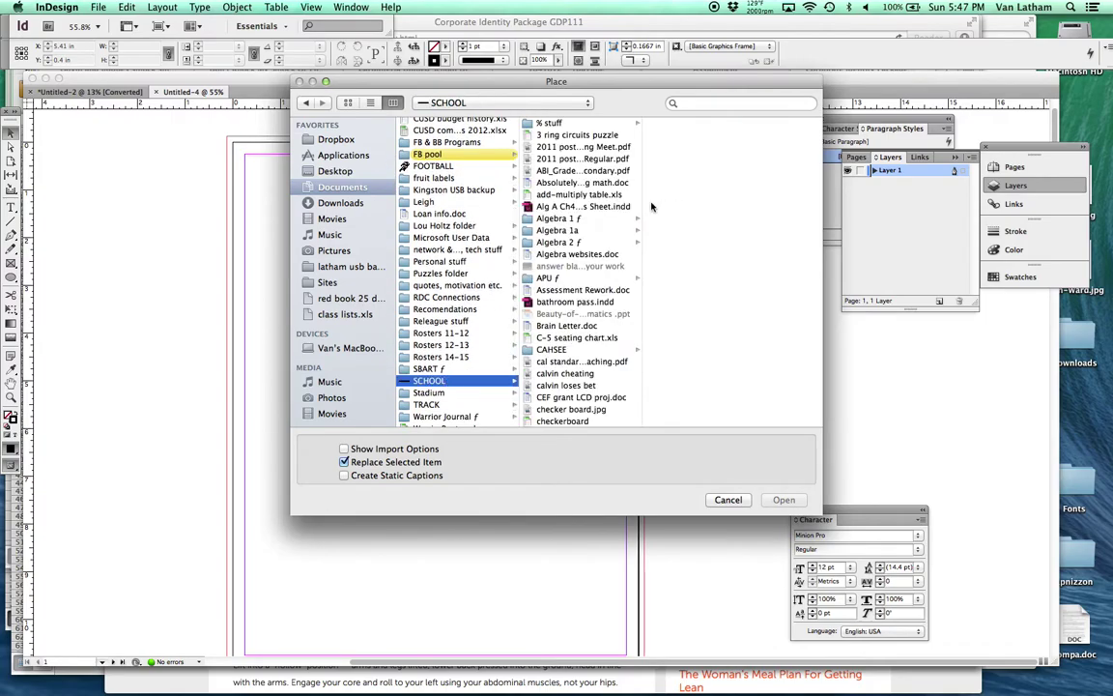
Step: Go to Graphics > CHS Logo and select the Carp Logo Lt.ai file
scroll(587, 273, down, 3)
scroll(587, 274, down, 2)
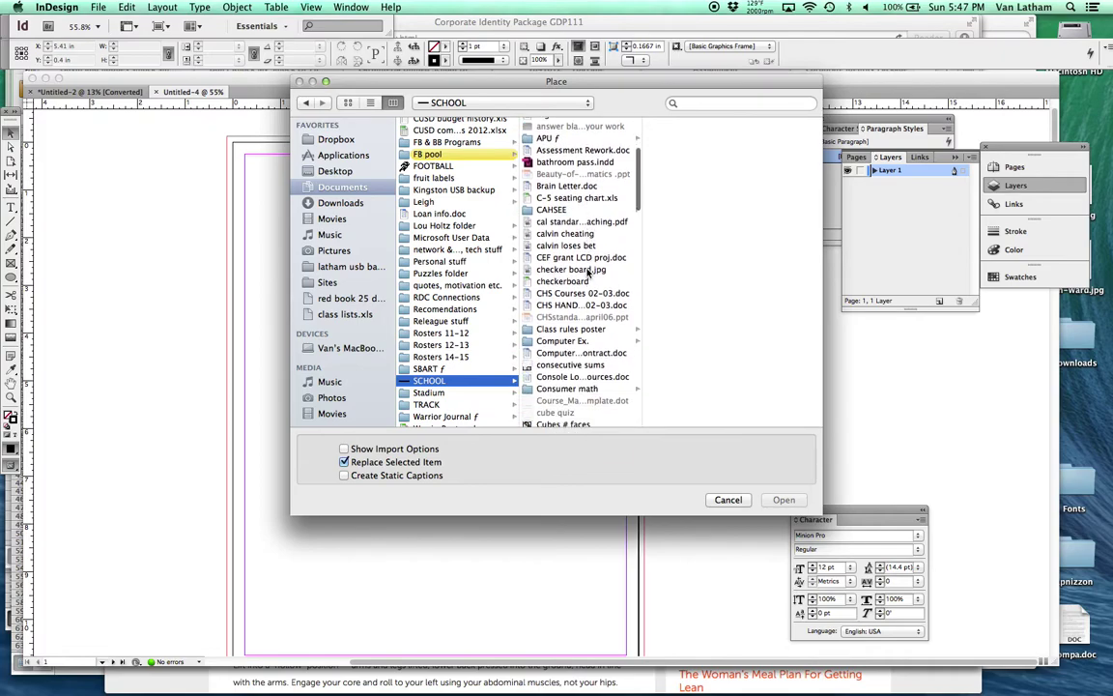
scroll(586, 273, down, 3)
scroll(586, 274, down, 1)
scroll(587, 274, down, 1)
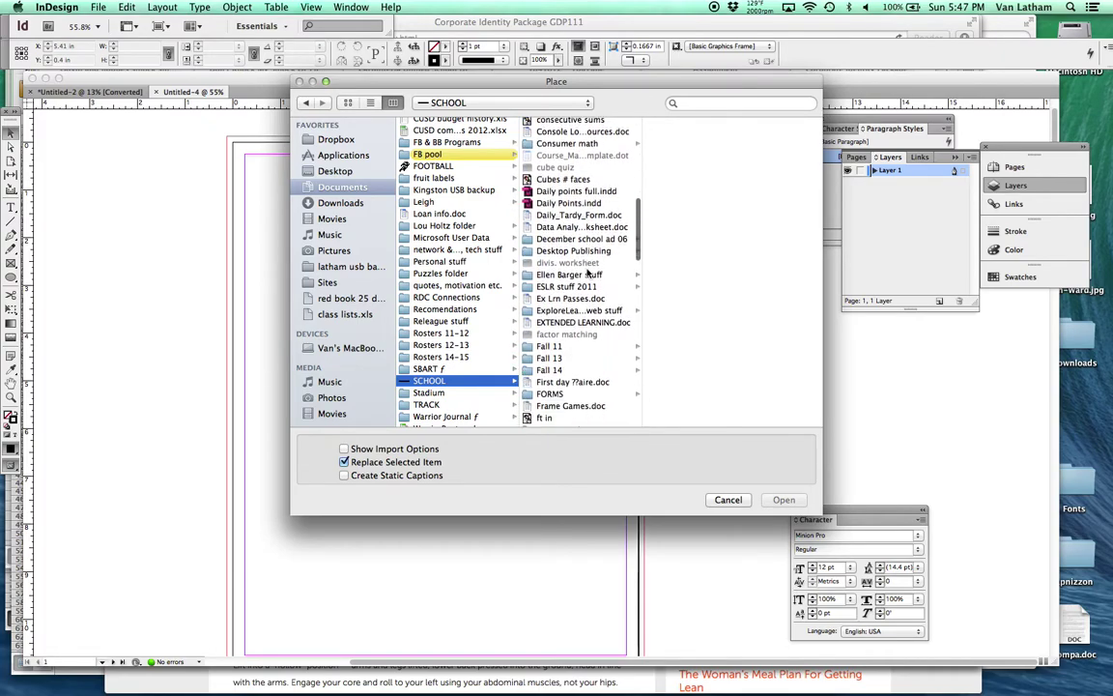
scroll(587, 273, down, 2)
scroll(587, 273, down, 5)
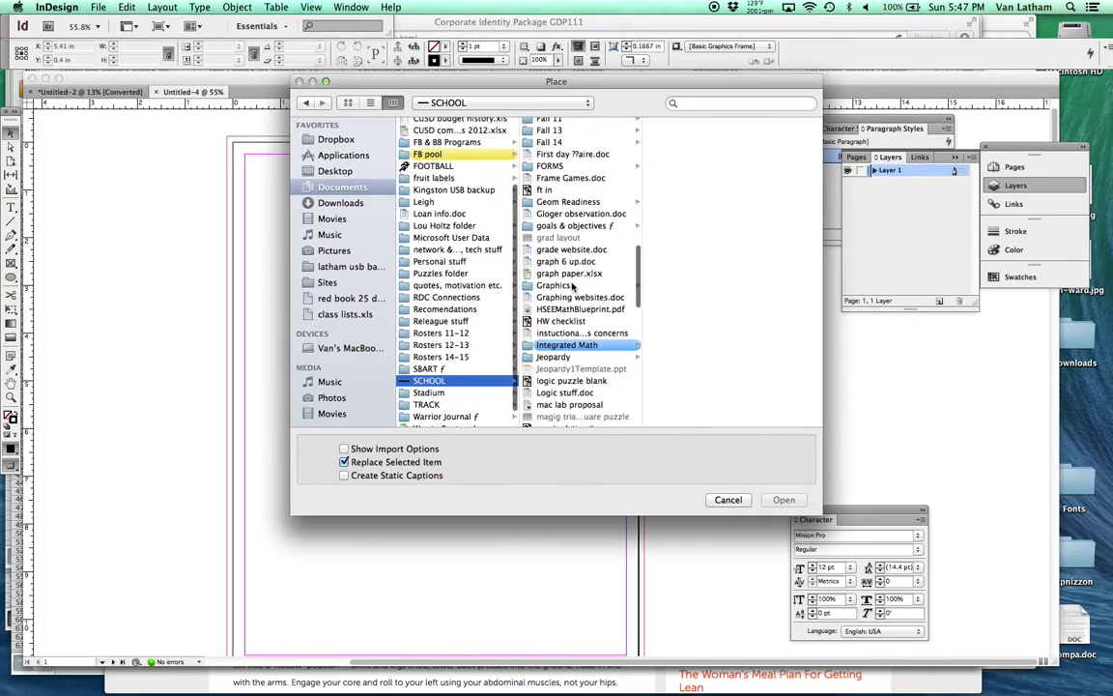
click(570, 285)
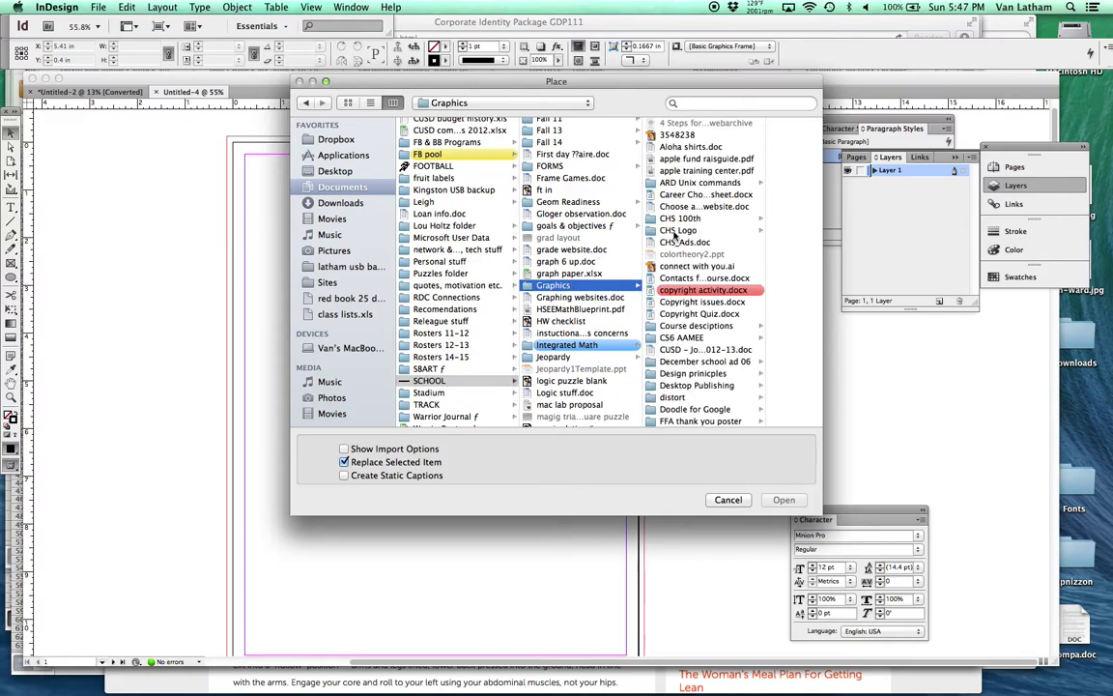
click(667, 230)
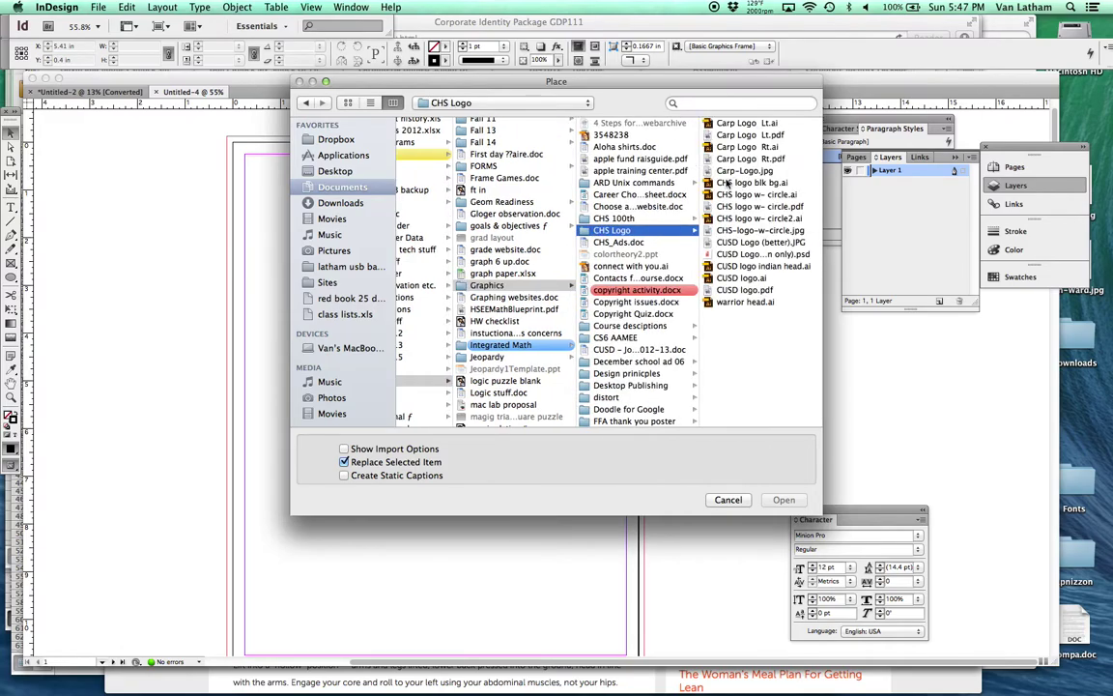
click(706, 125)
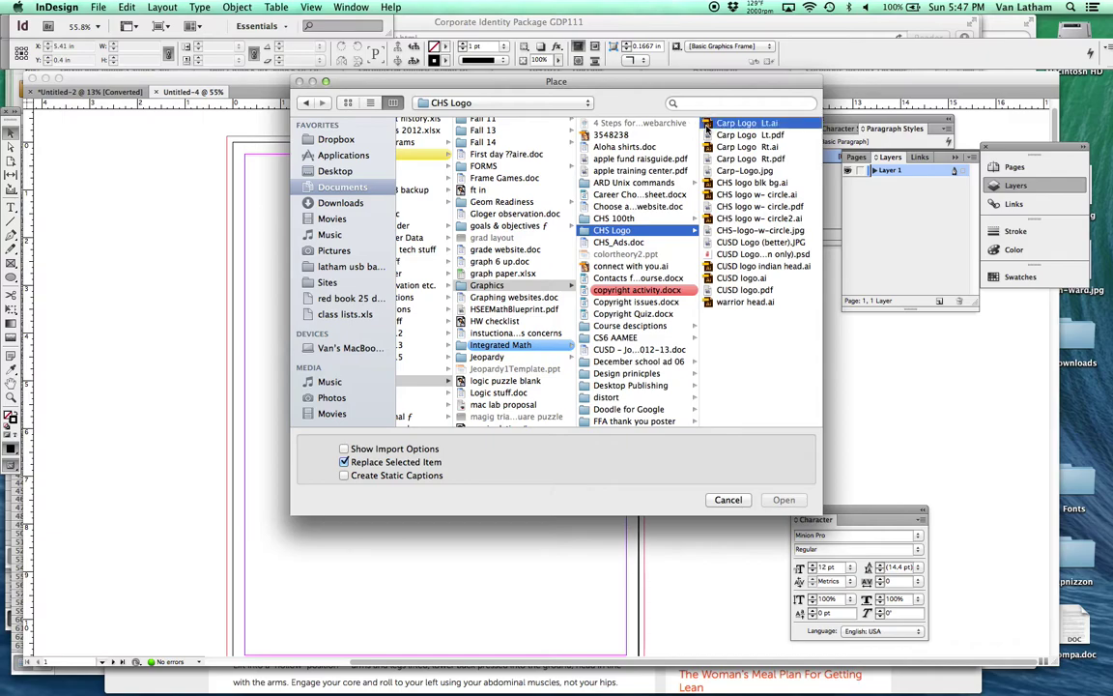
Step: Place Carp Logo Lt.ai at full size on the upper page and show the Swatches panel
click(780, 500)
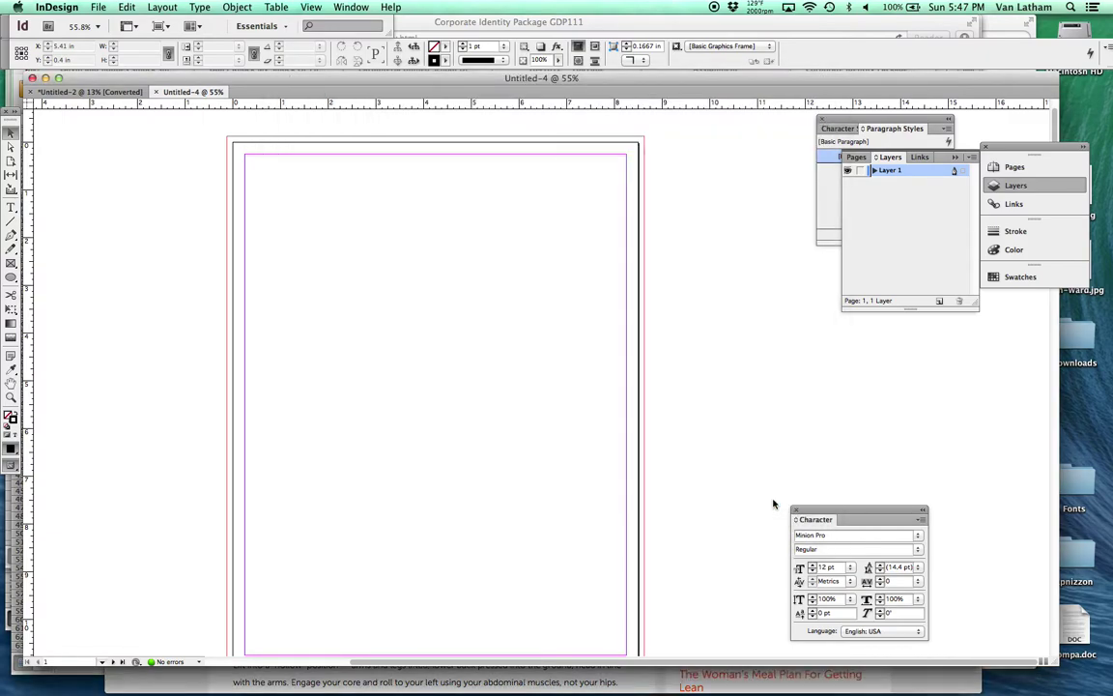
click(292, 283)
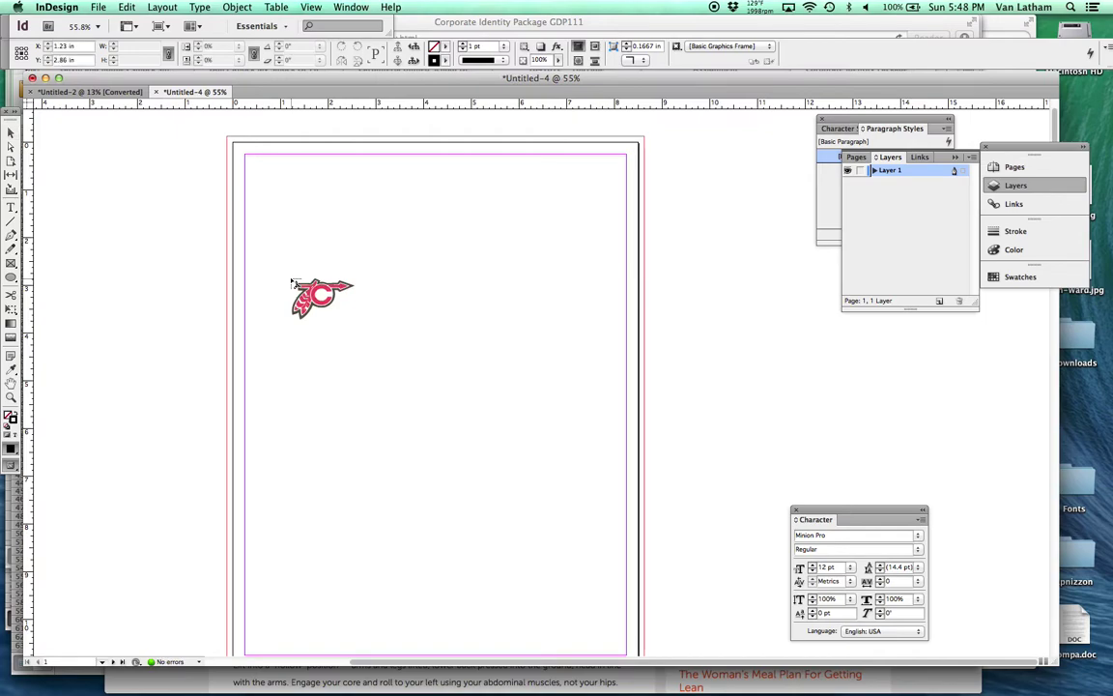
click(292, 283)
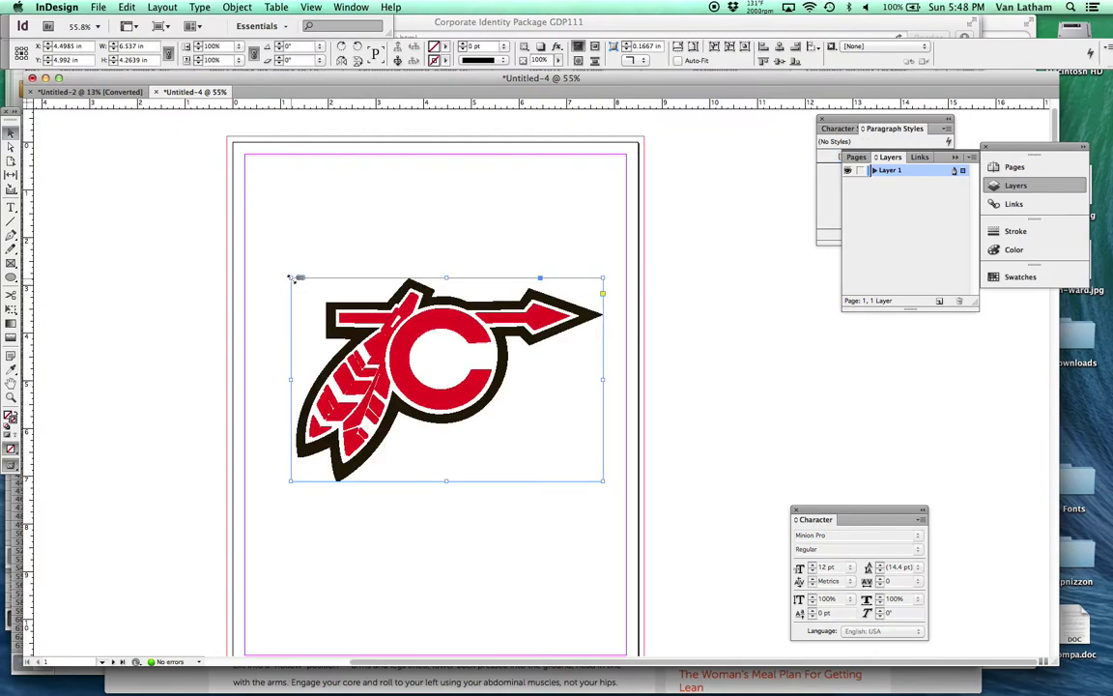
click(1017, 278)
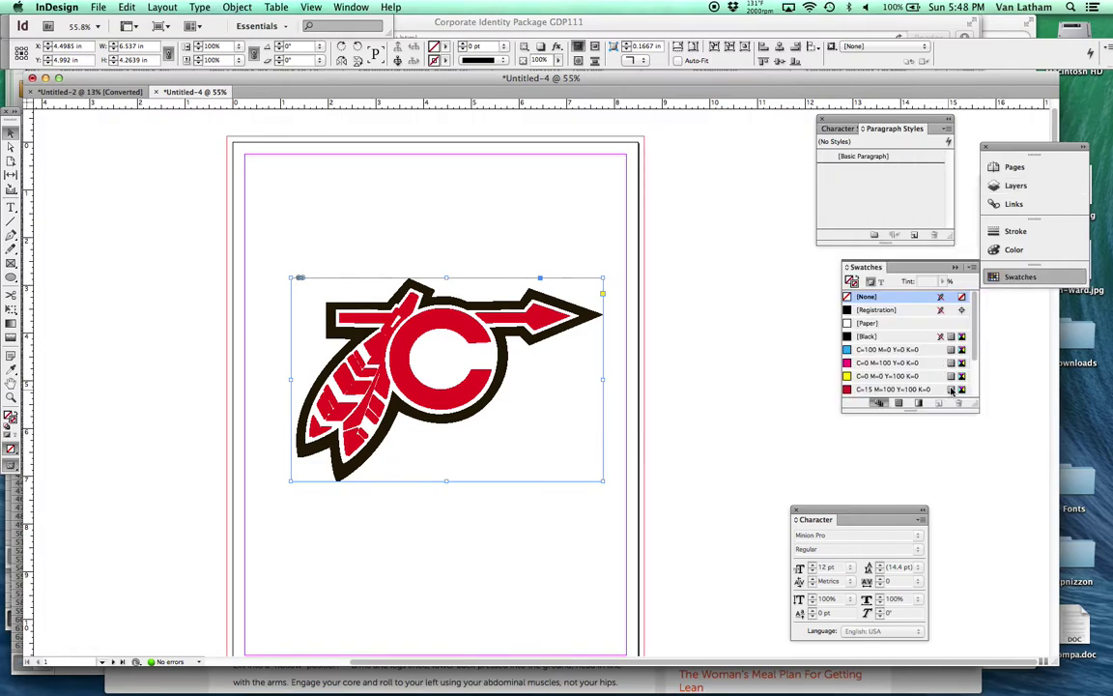
drag(973, 351, 978, 378)
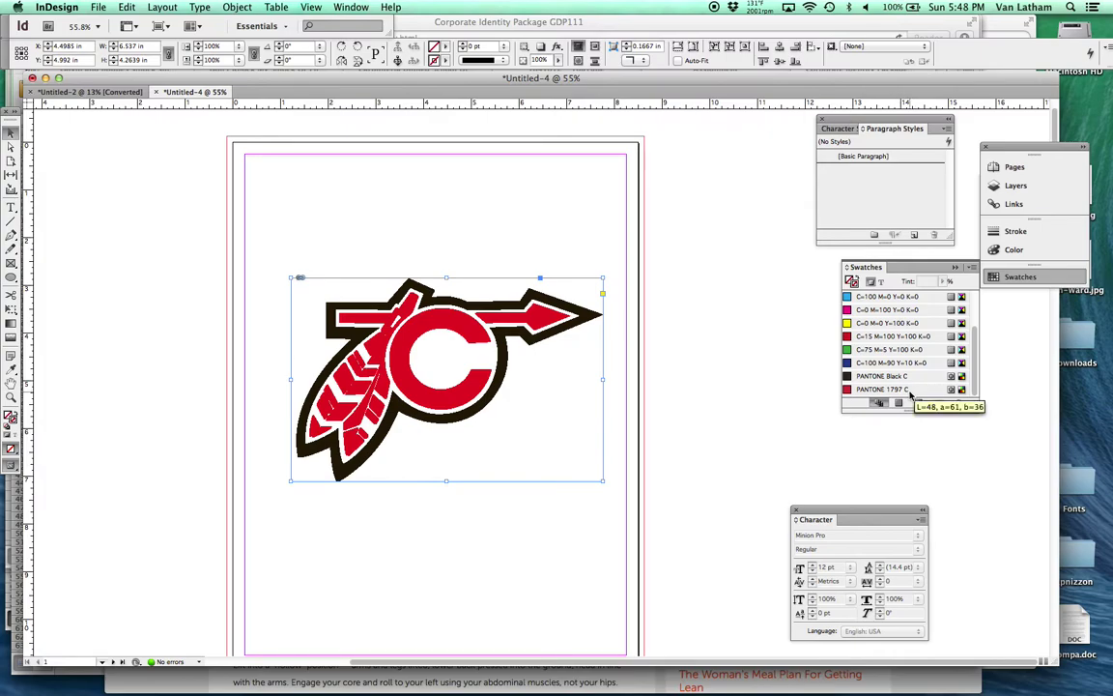
mouse_move(464, 331)
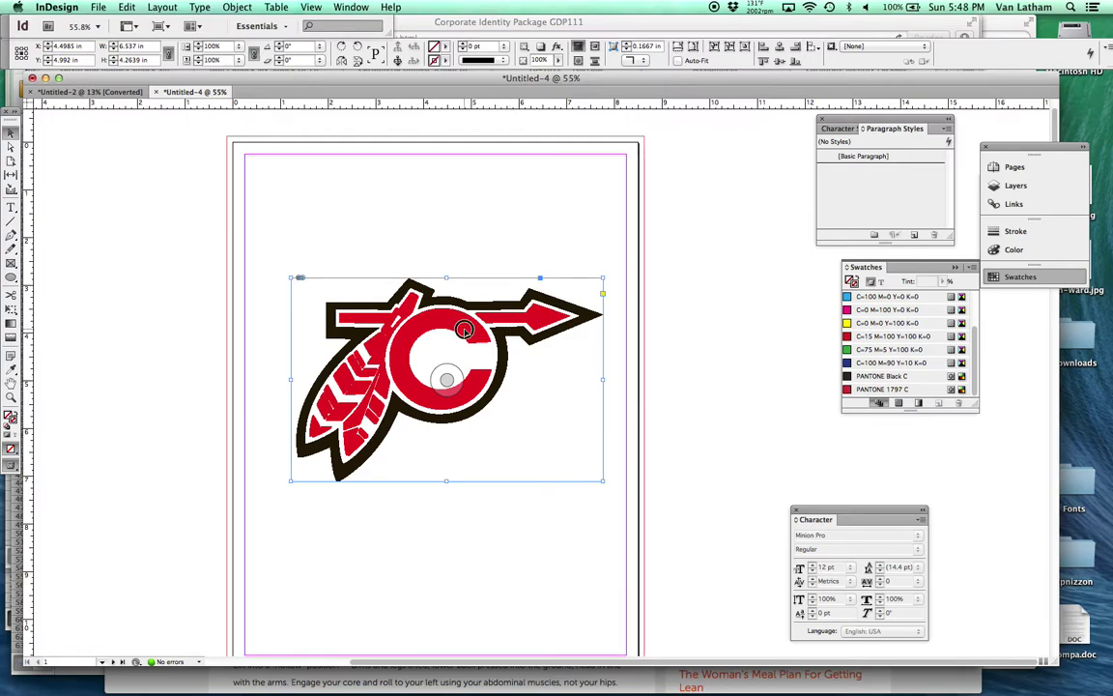
Step: Rotate the logo frame about 20 degrees and move it up into the top-left corner
mouse_move(463, 329)
mouse_down()
mouse_move(459, 309)
mouse_move(378, 249)
mouse_up()
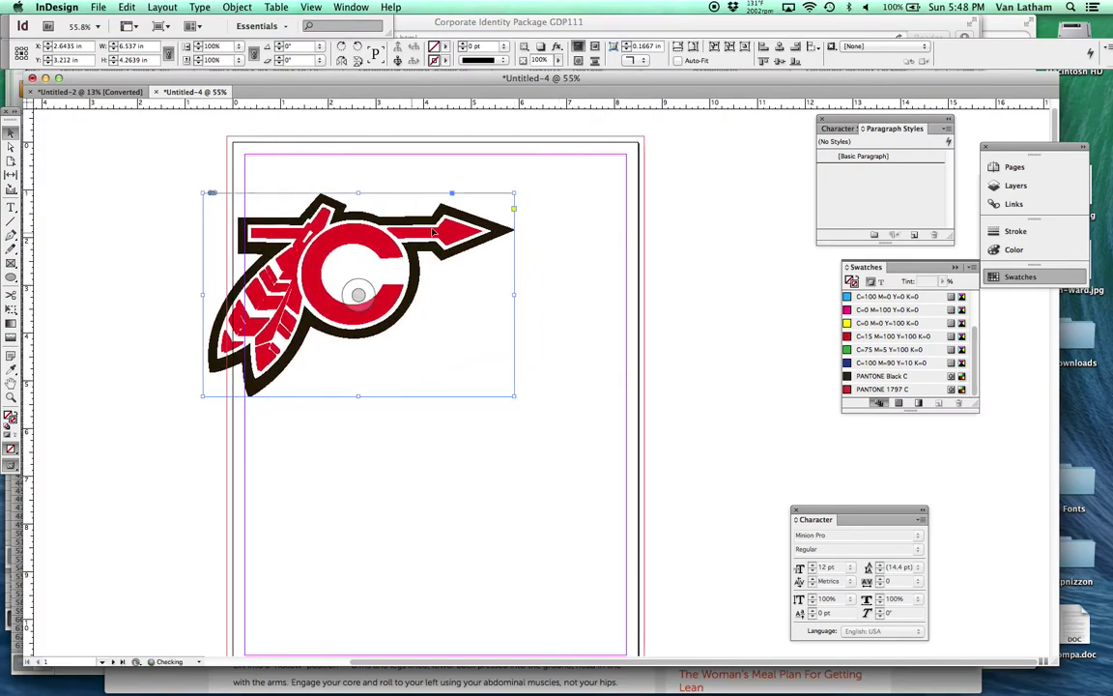
drag(515, 403, 529, 324)
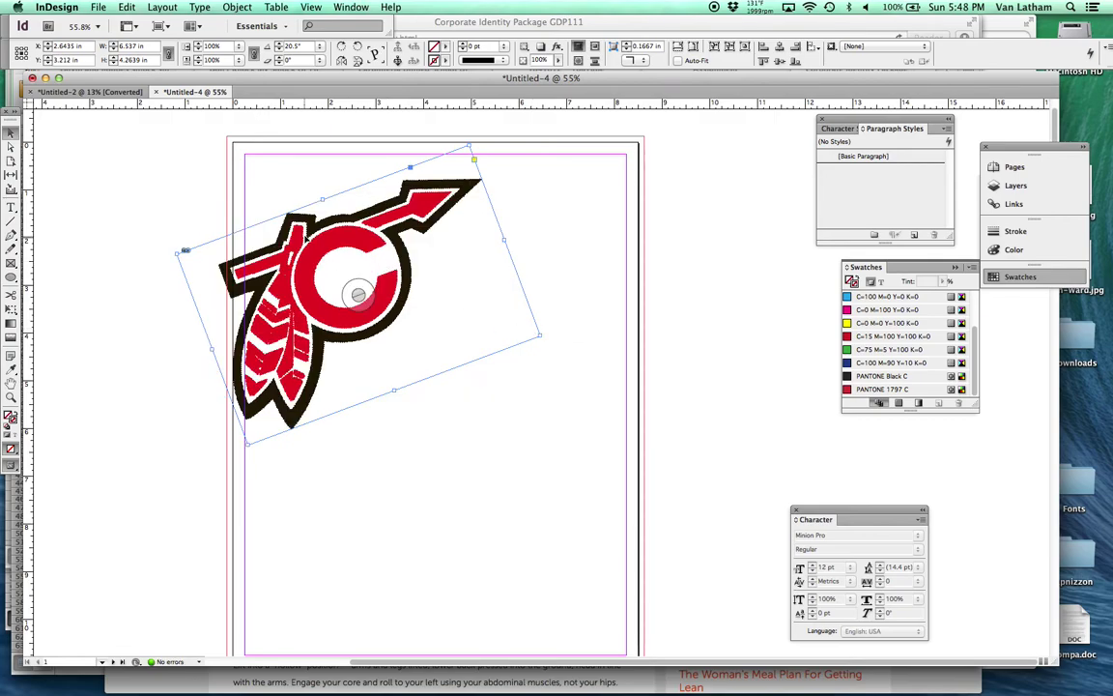
drag(312, 247, 303, 192)
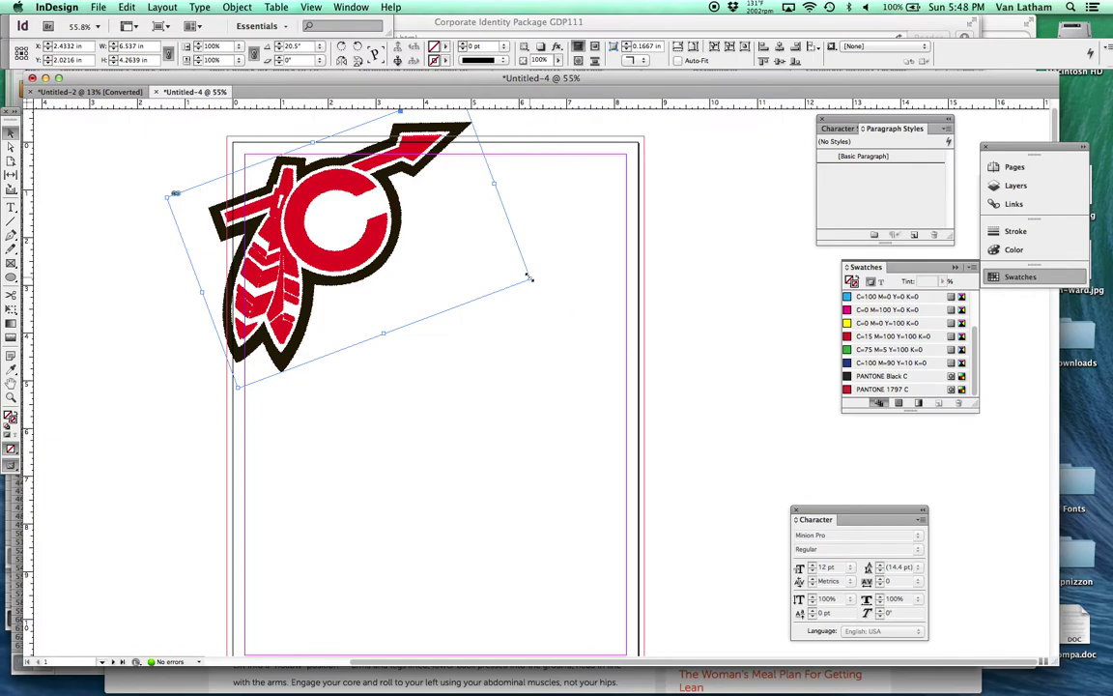
drag(528, 278, 536, 283)
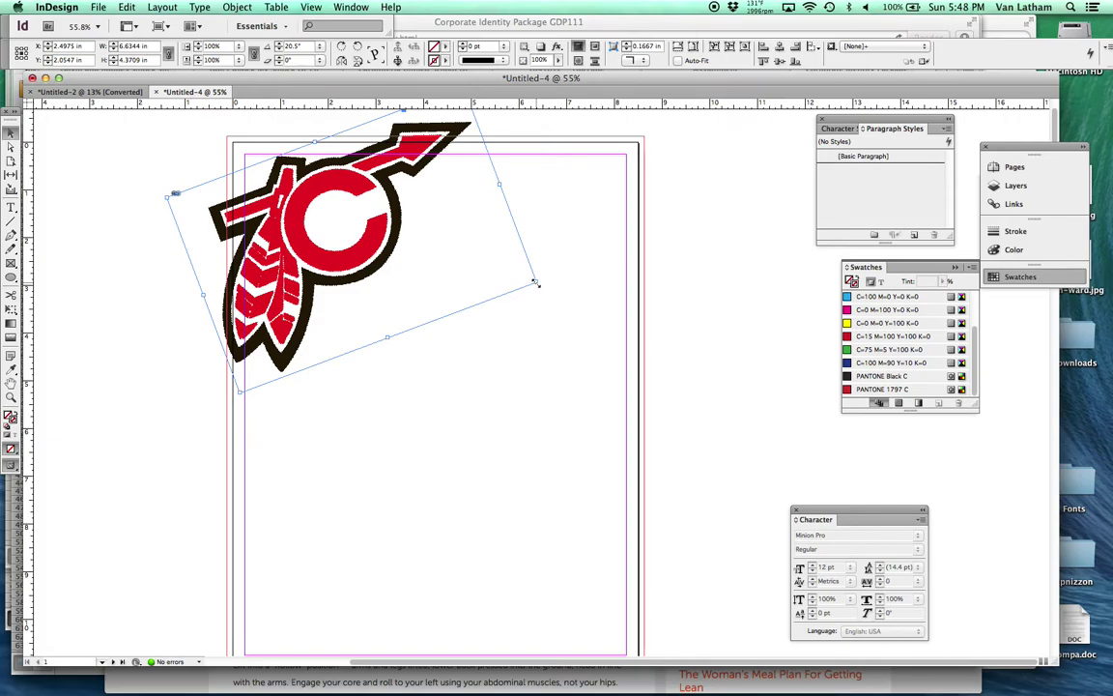
mouse_move(299, 193)
mouse_down()
mouse_move(301, 181)
mouse_move(303, 198)
mouse_up()
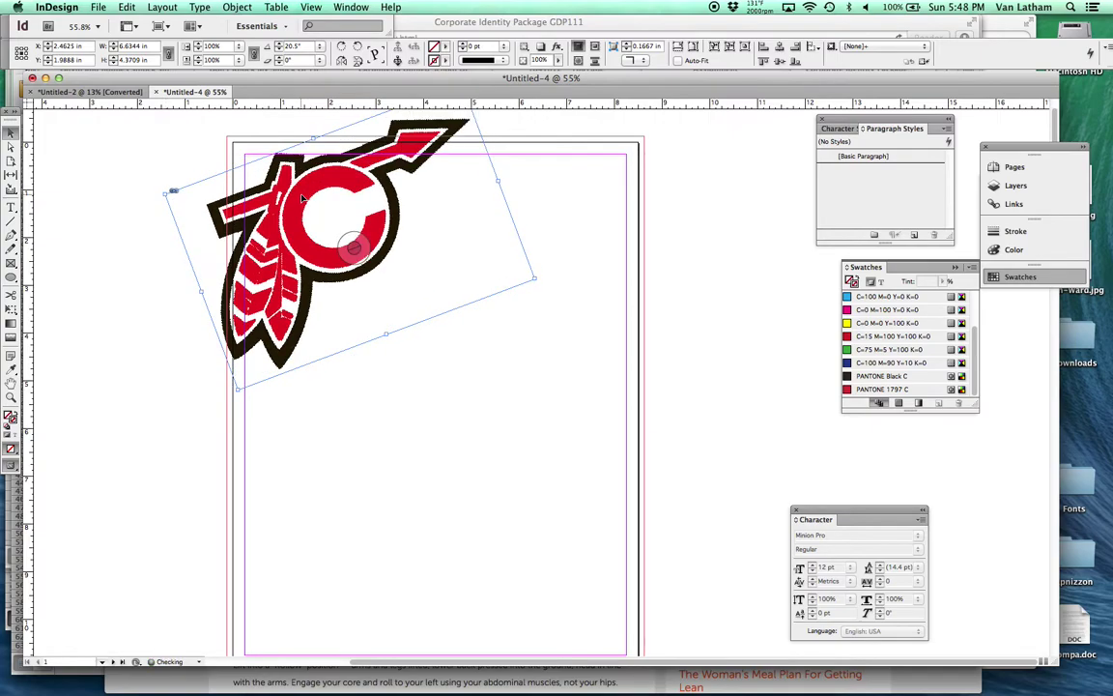
Step: Select the logo artwork inside its frame and scale it down slightly from a corner
click(354, 249)
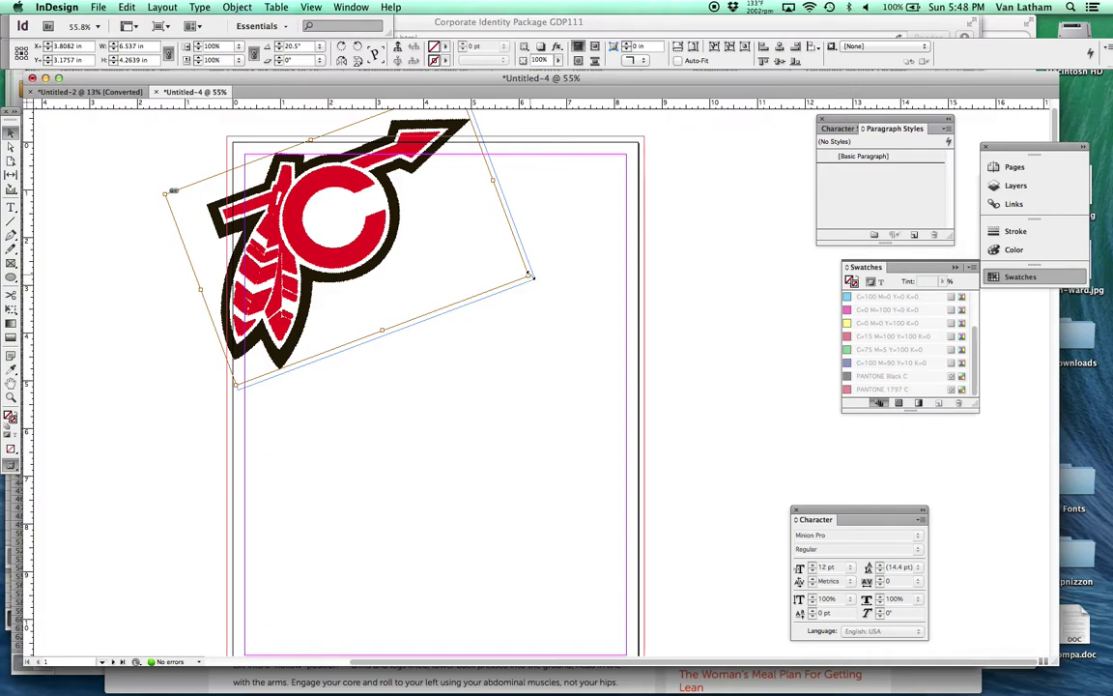
drag(530, 276, 505, 267)
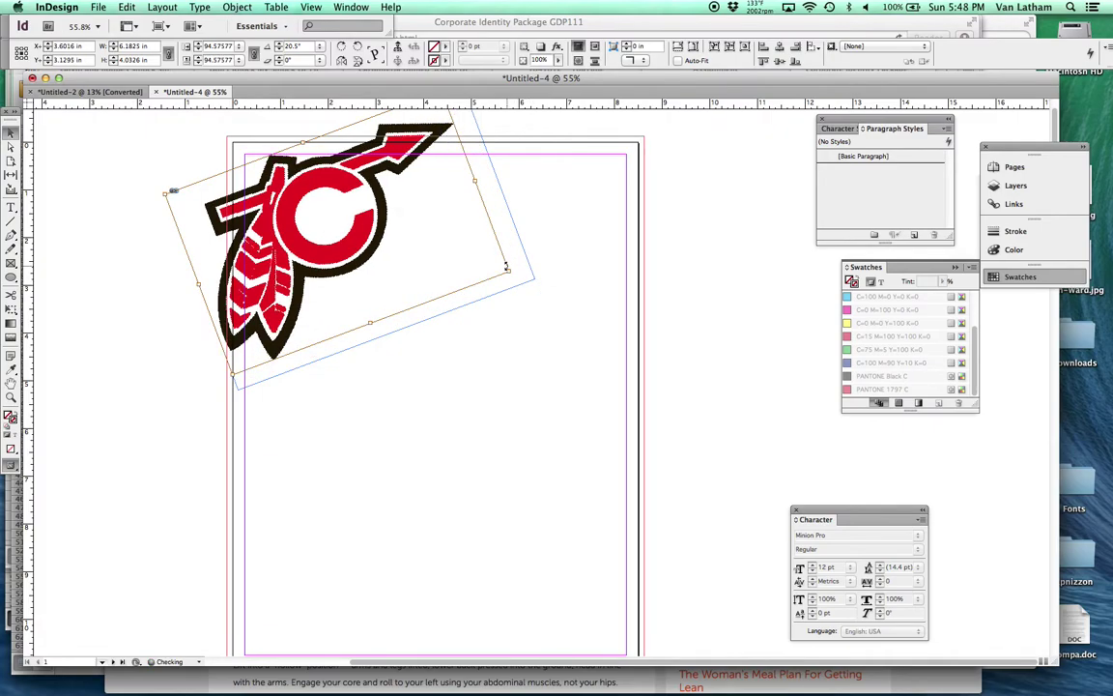
drag(504, 267, 498, 267)
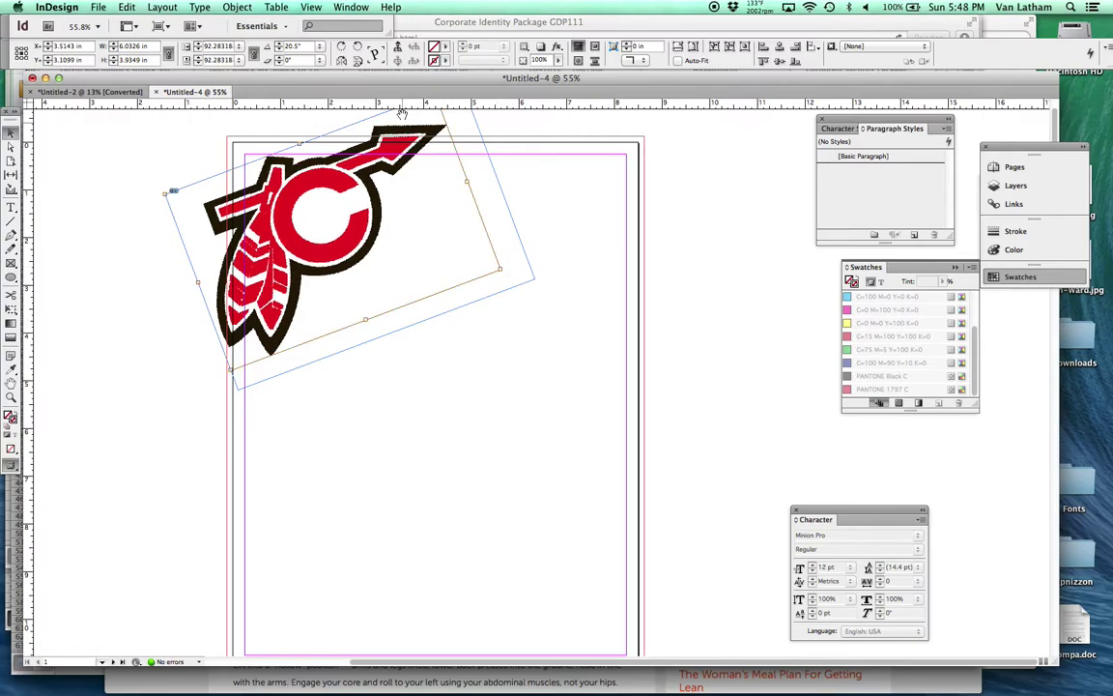
Step: Apply Object > Fitting > Fit Frame to Content to the tilted logo, then deselect it
click(237, 6)
mouse_move(290, 219)
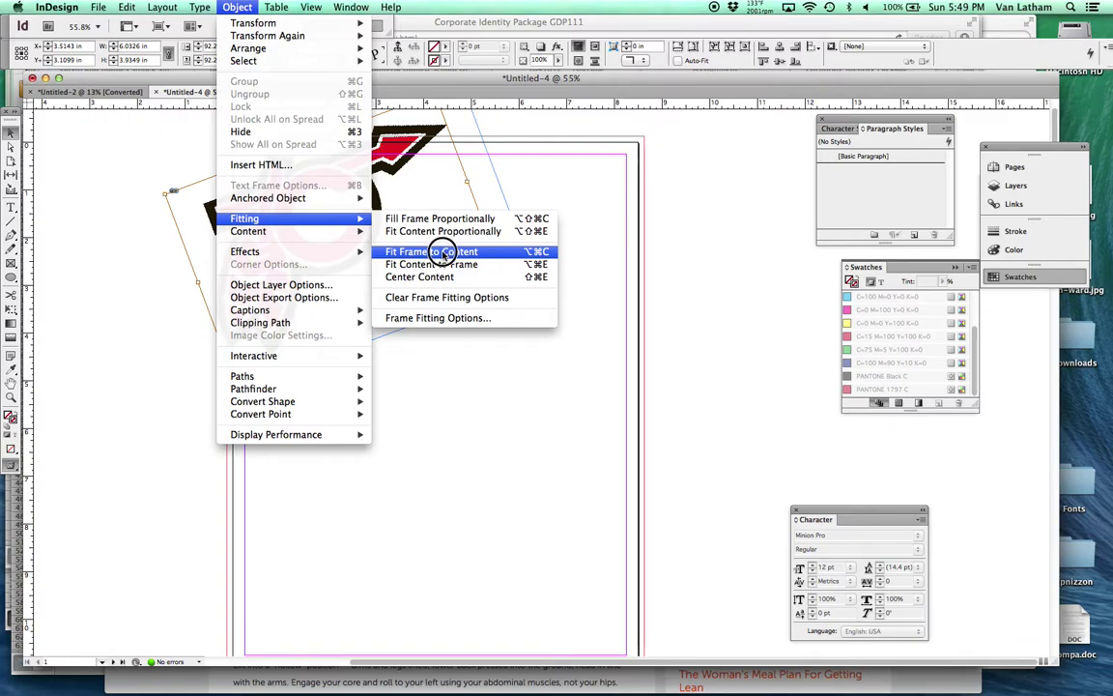
click(442, 254)
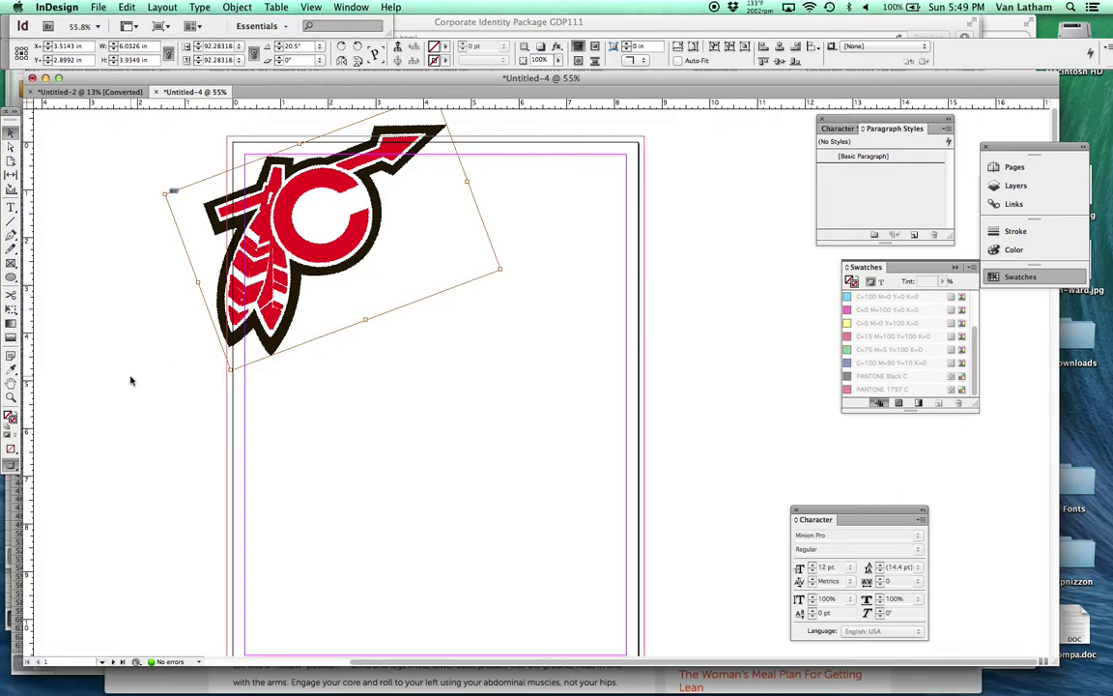
key(Escape)
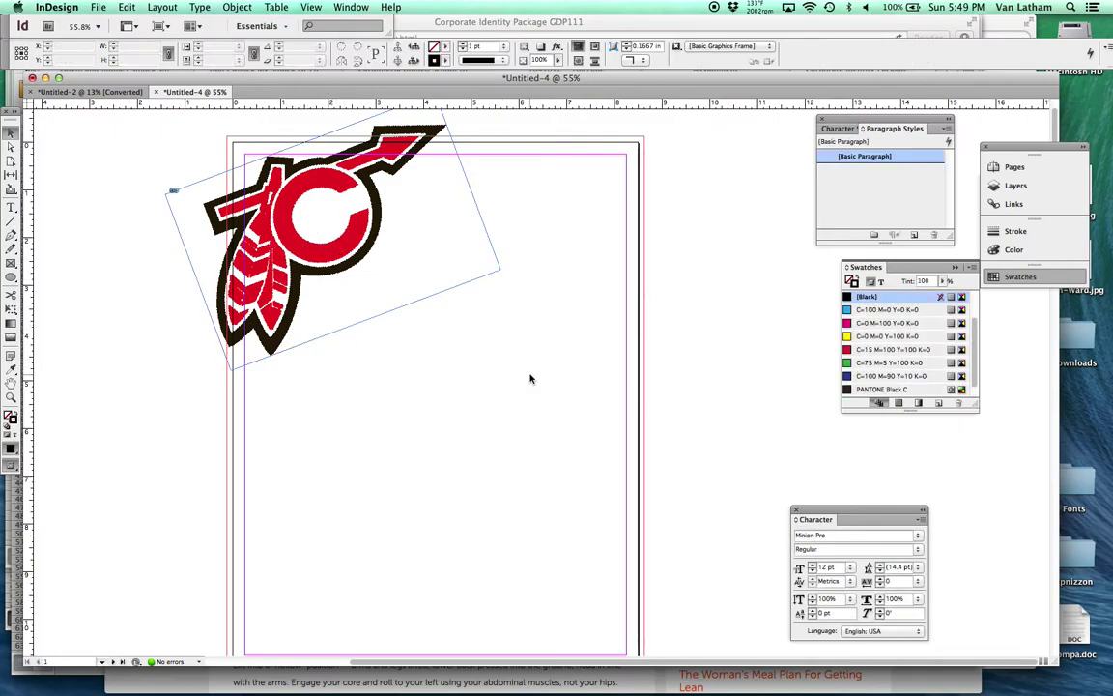
click(323, 223)
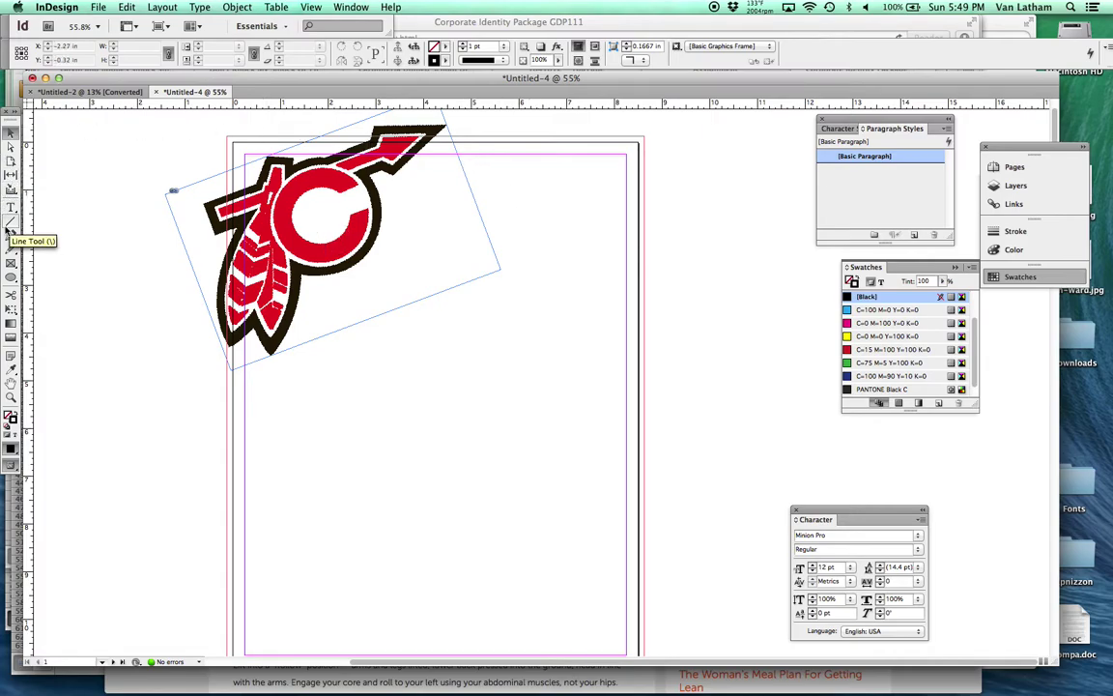
Step: Draw a top-right text frame holding the school name and 4810 Foothill Road, Carpinteria, CA 93013 address
click(10, 207)
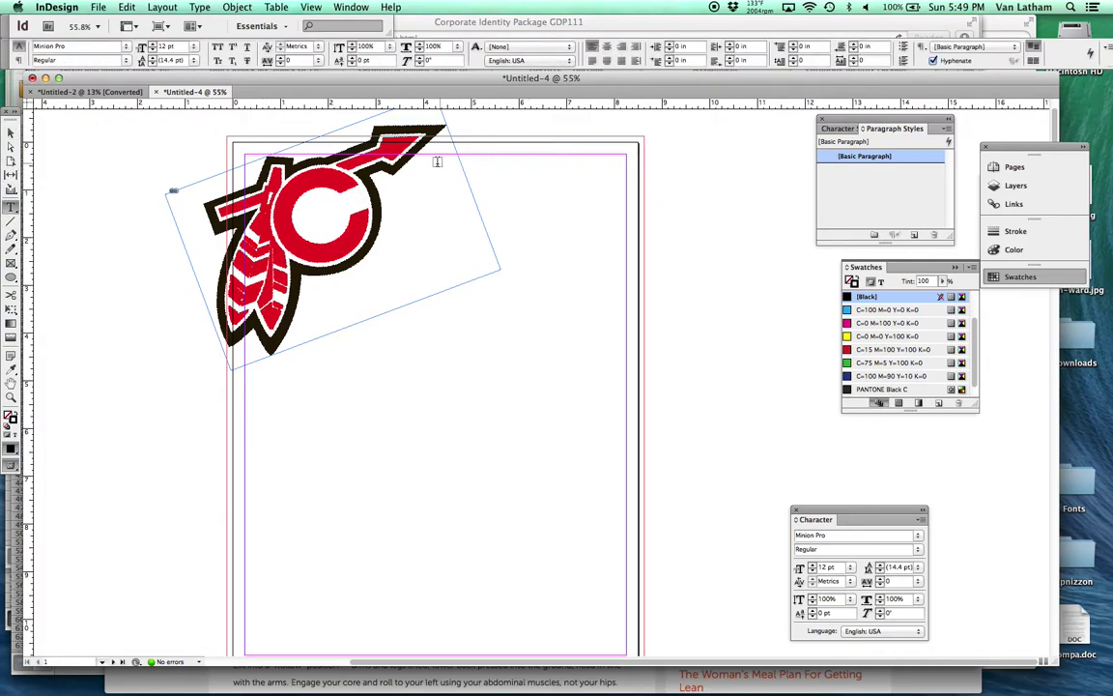
drag(437, 161, 618, 225)
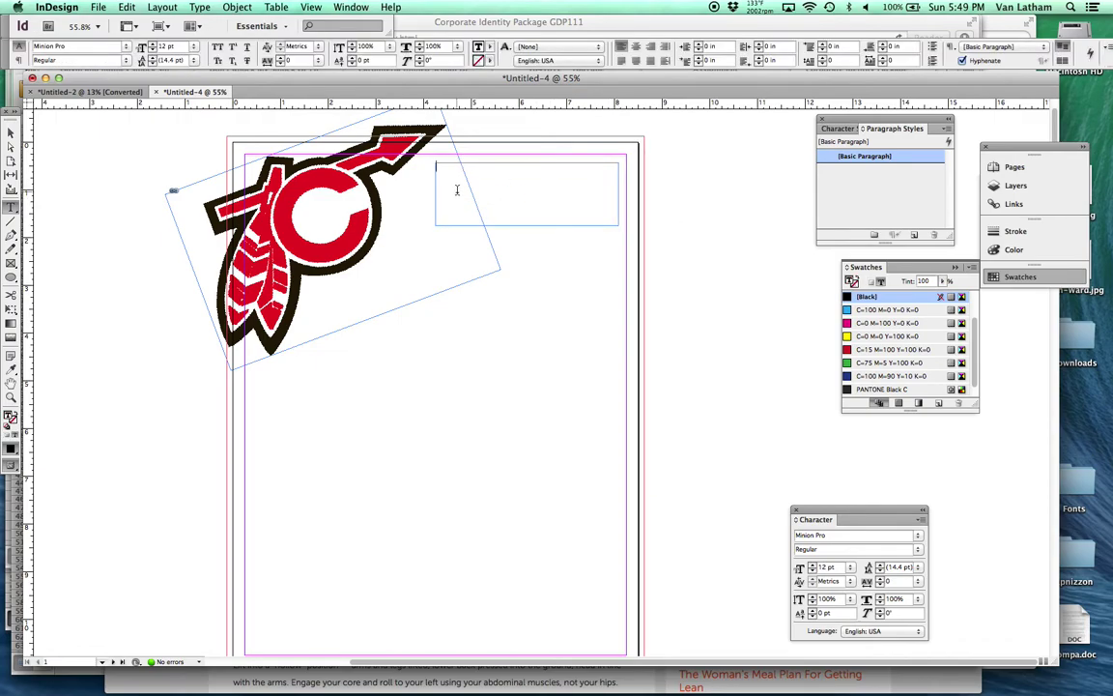
text(Carpinteria High School)
key(Return)
text(810 F)
text(oothi)
text(ll Road C)
text(arpinteria)
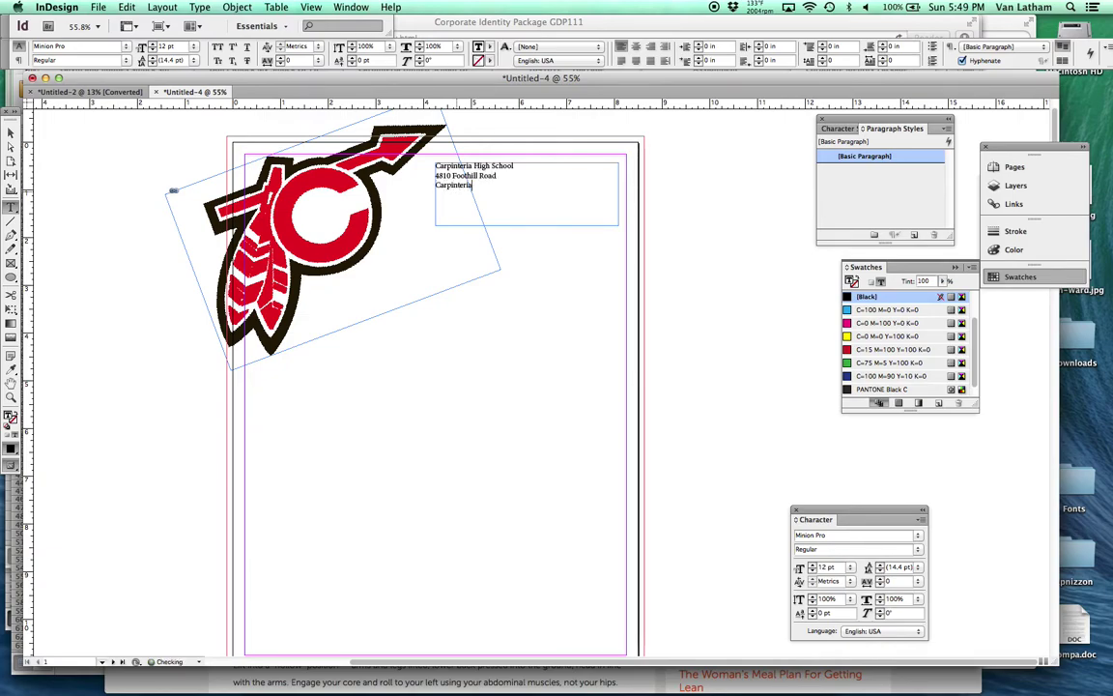
text(, CA)
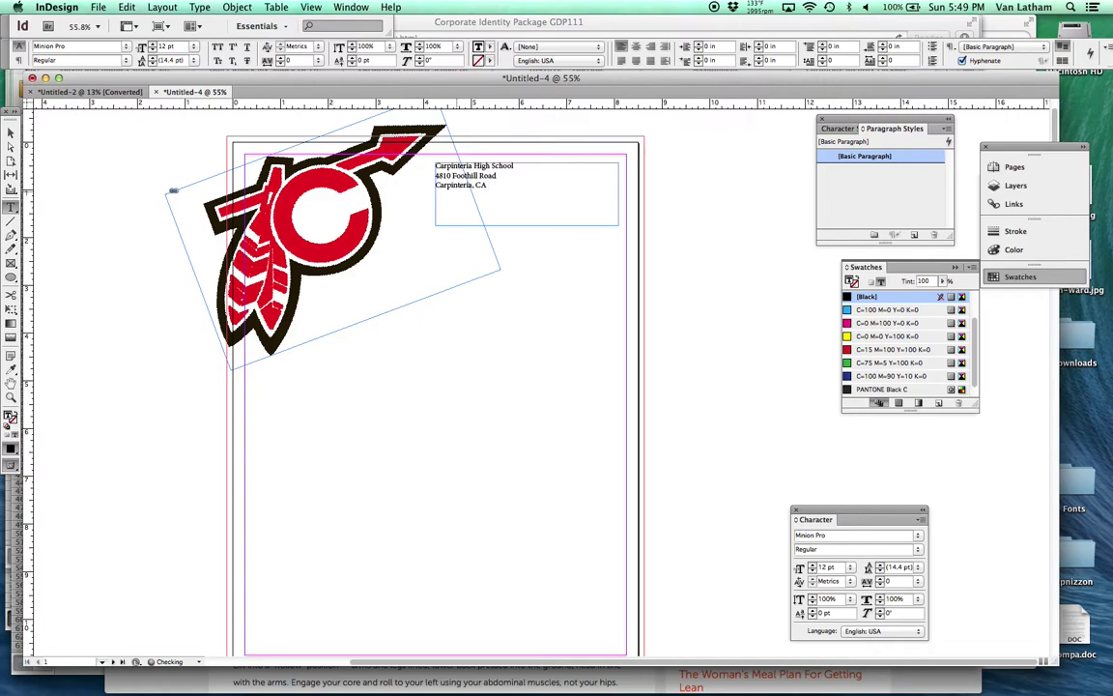
text( 93013)
Step: Add the 805 phone number line and warriorcountry.com, then select all the contact text
key(Return)
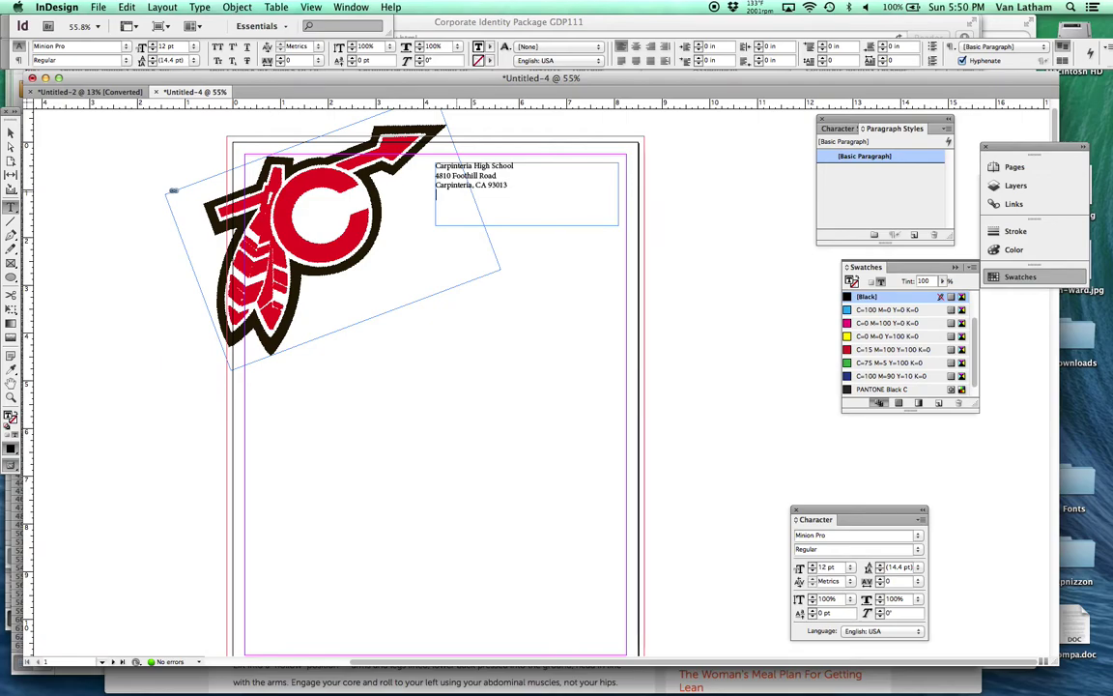
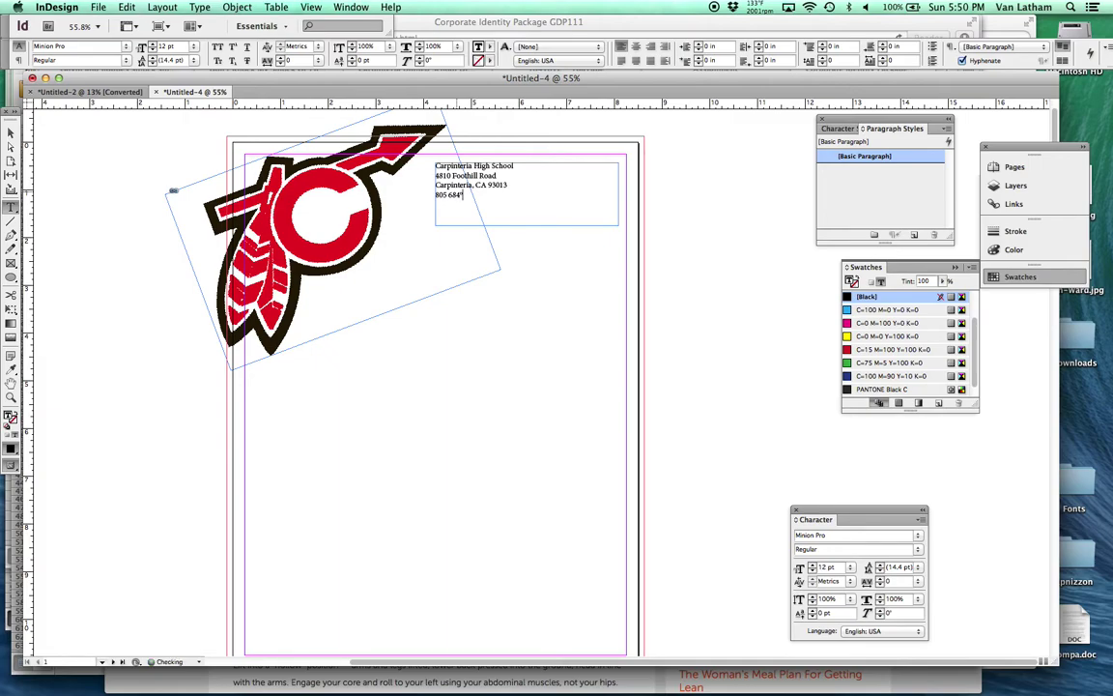
key(Escape)
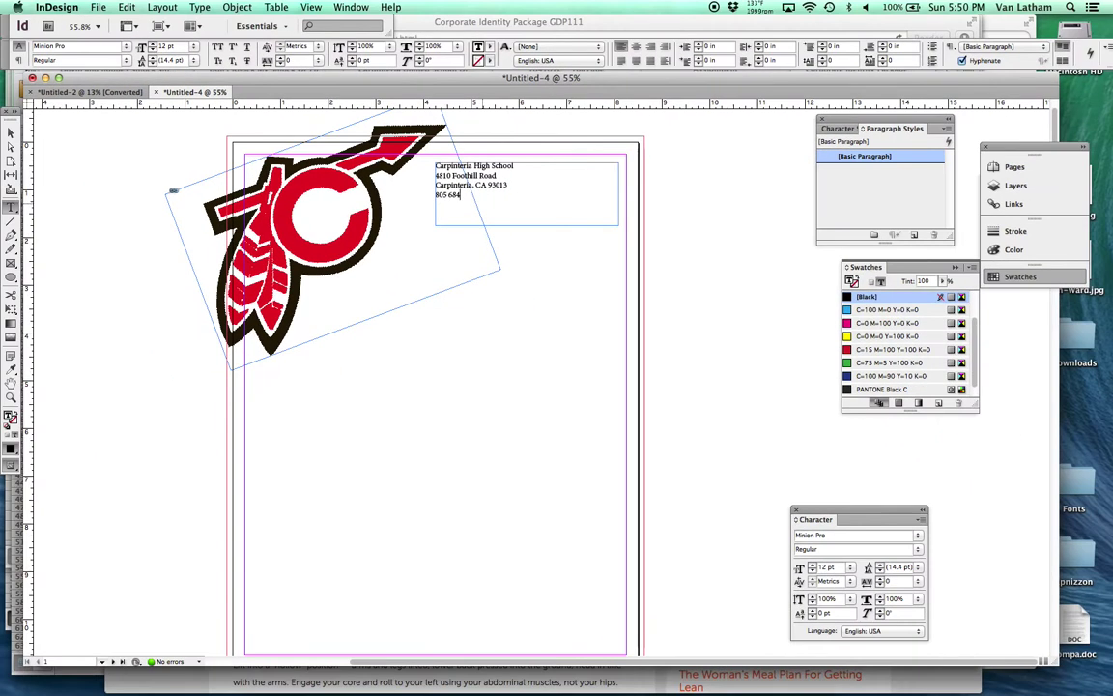
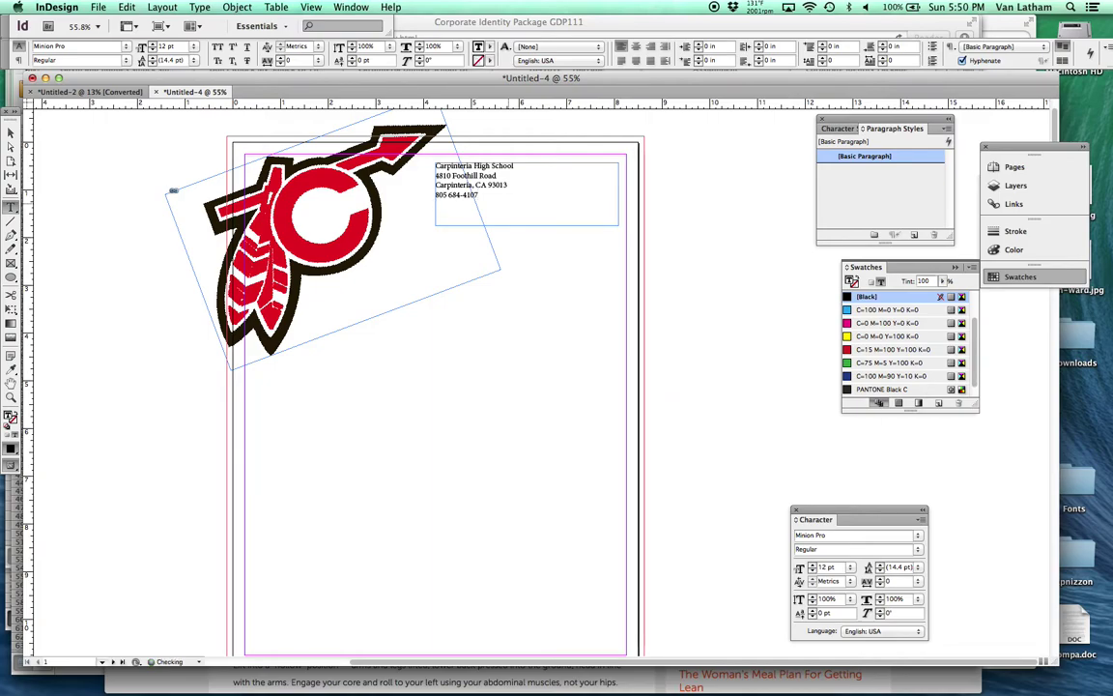
key(Return)
text(warri)
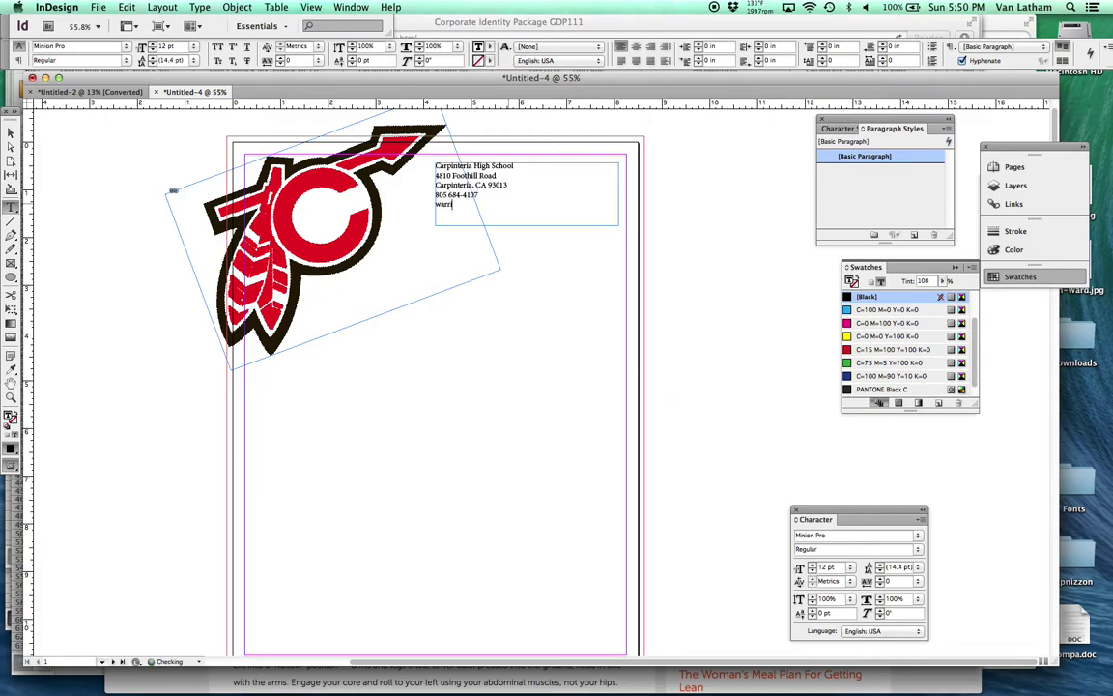
text(orcountry.)
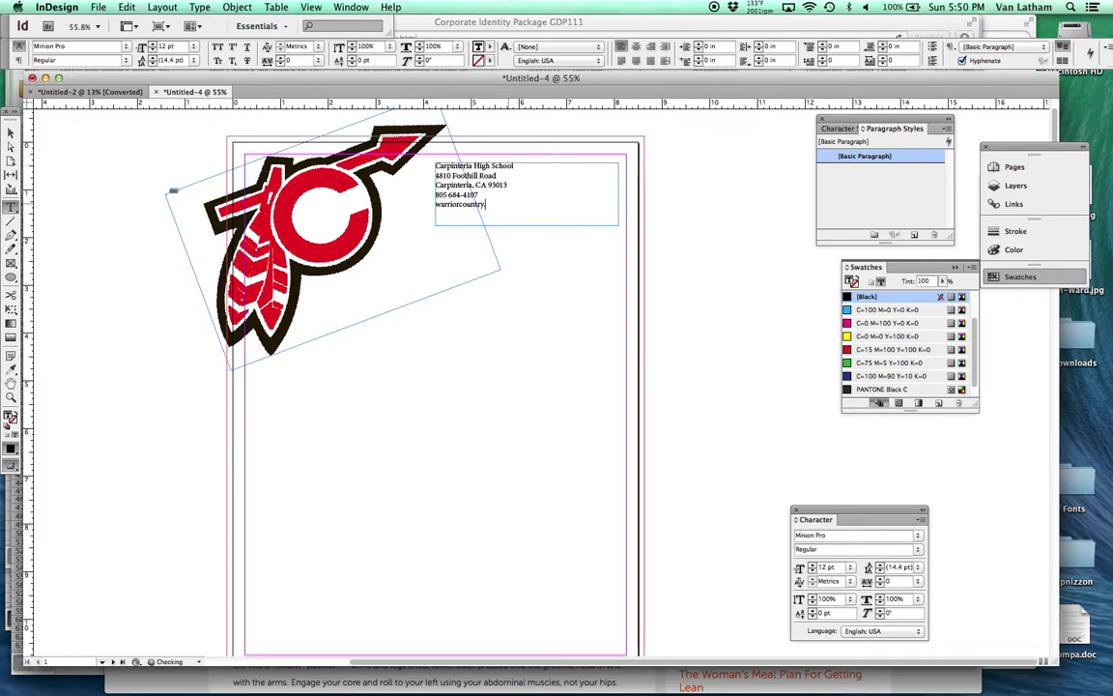
text(com)
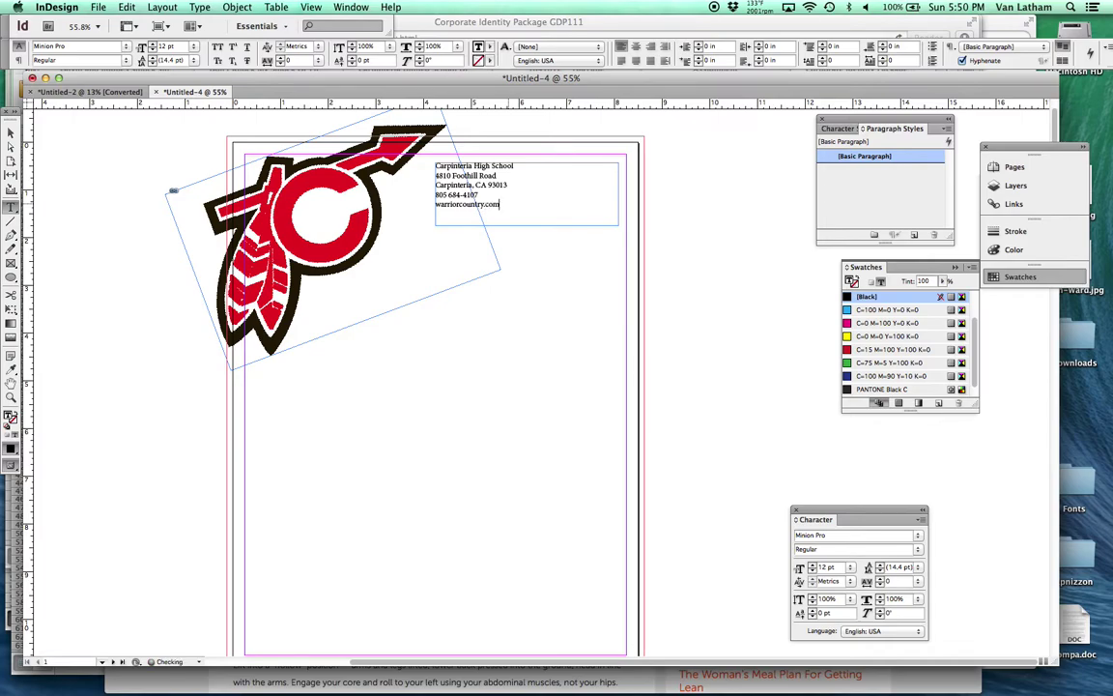
key(super+a)
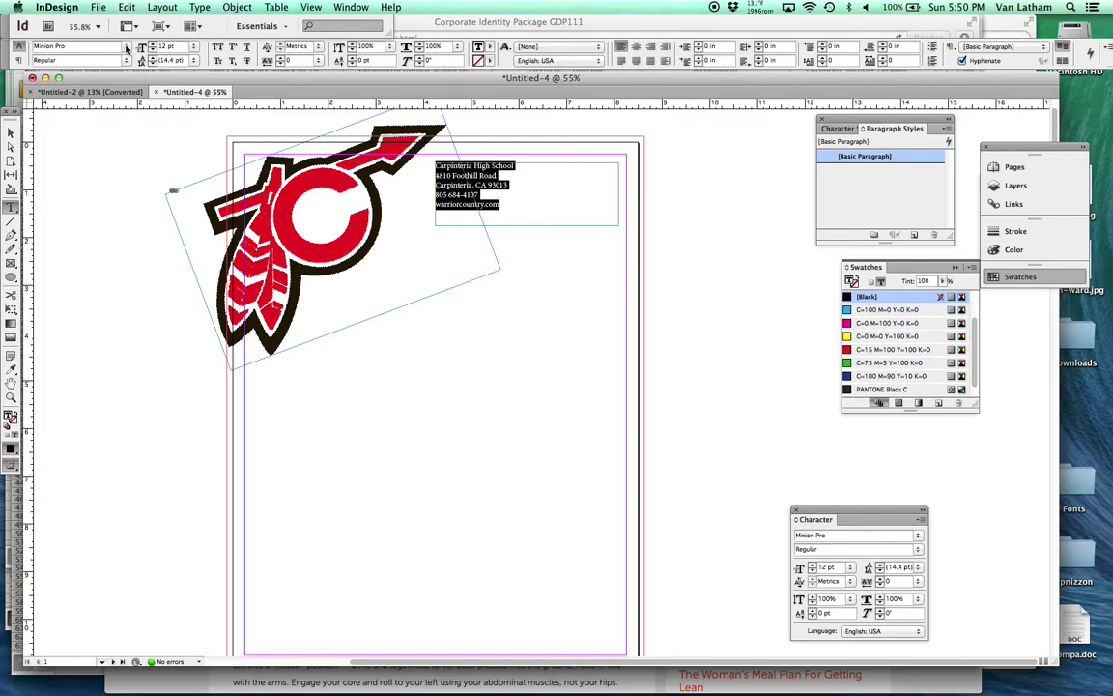
Step: Set the selected contact text to Poetsen One and step its size up to 20 pt
click(126, 46)
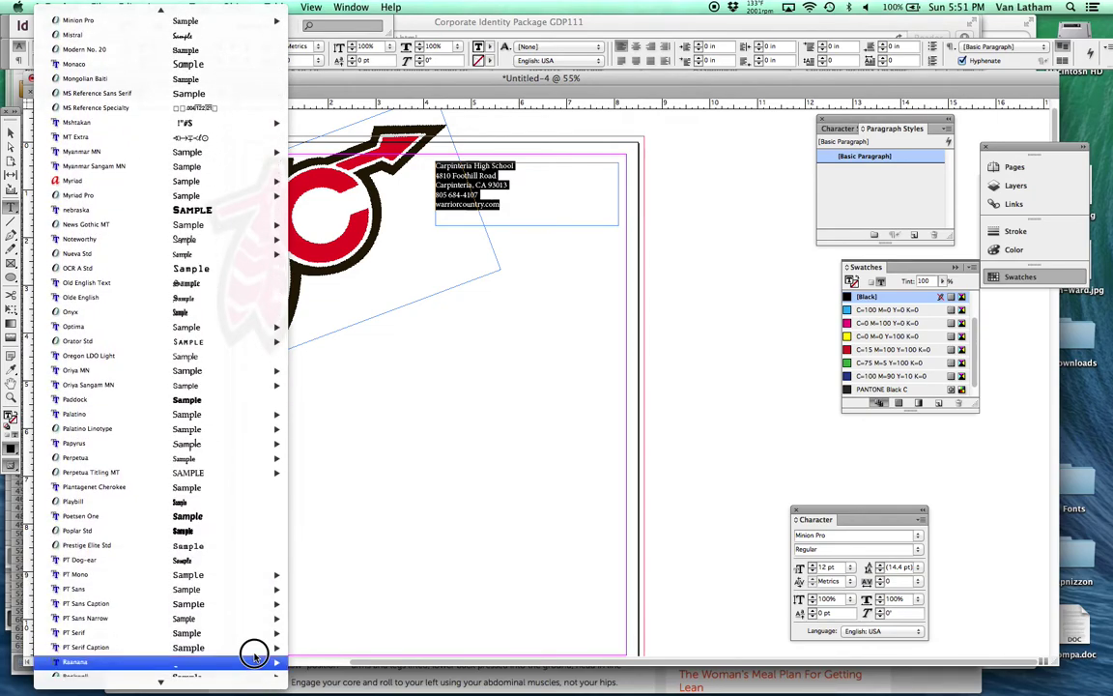
click(241, 517)
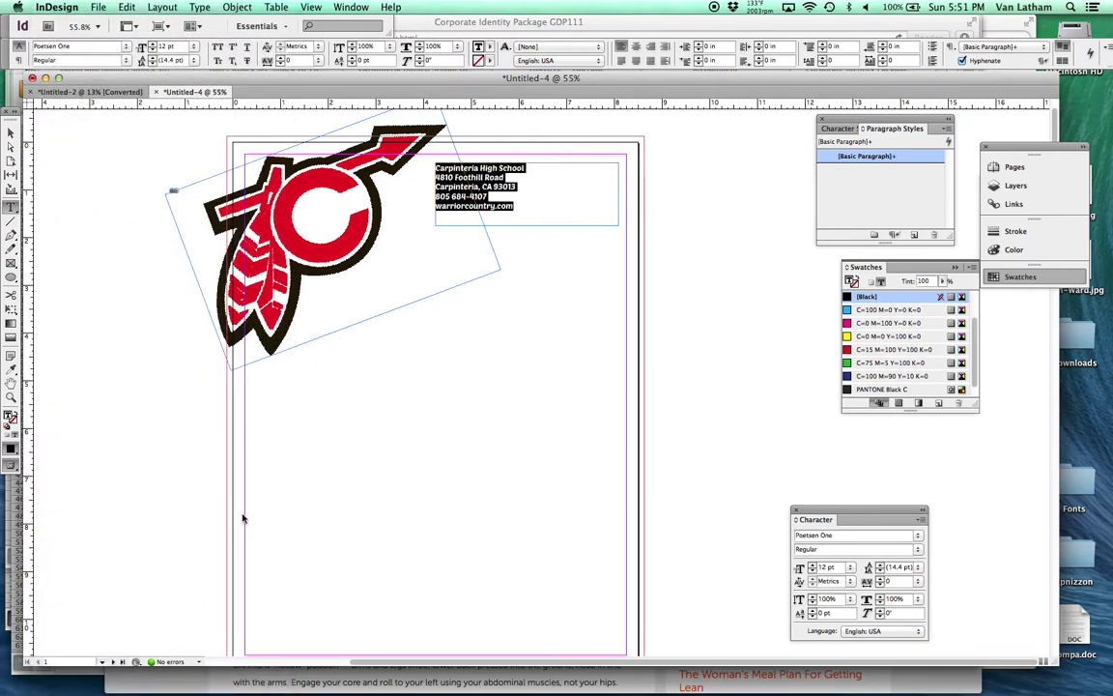
key(super+shift+period)
key(super+shift+period)
key(super+shift+period)
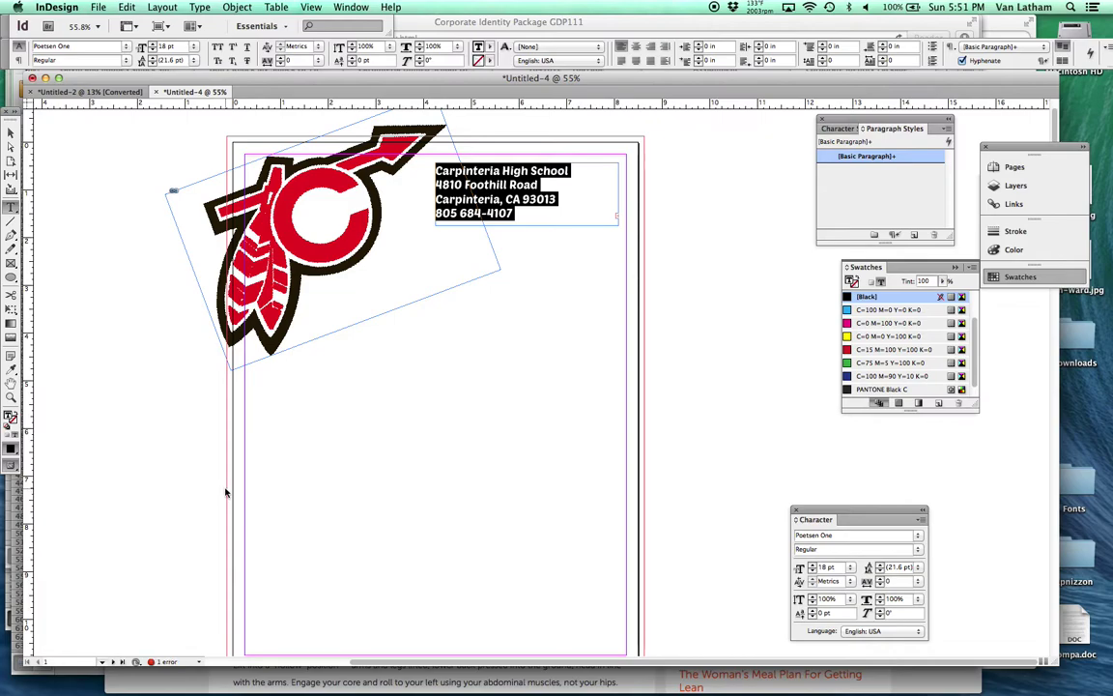
key(super+shift+period)
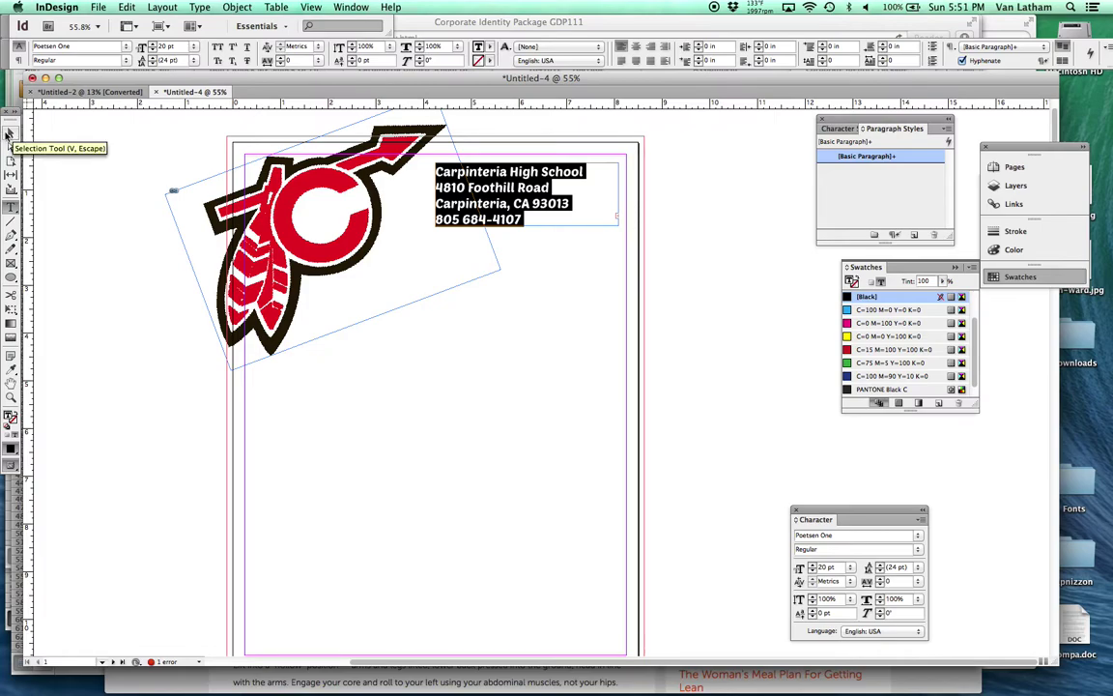
Step: Widen, lengthen and nudge the contact text frame so more lines fit
click(10, 133)
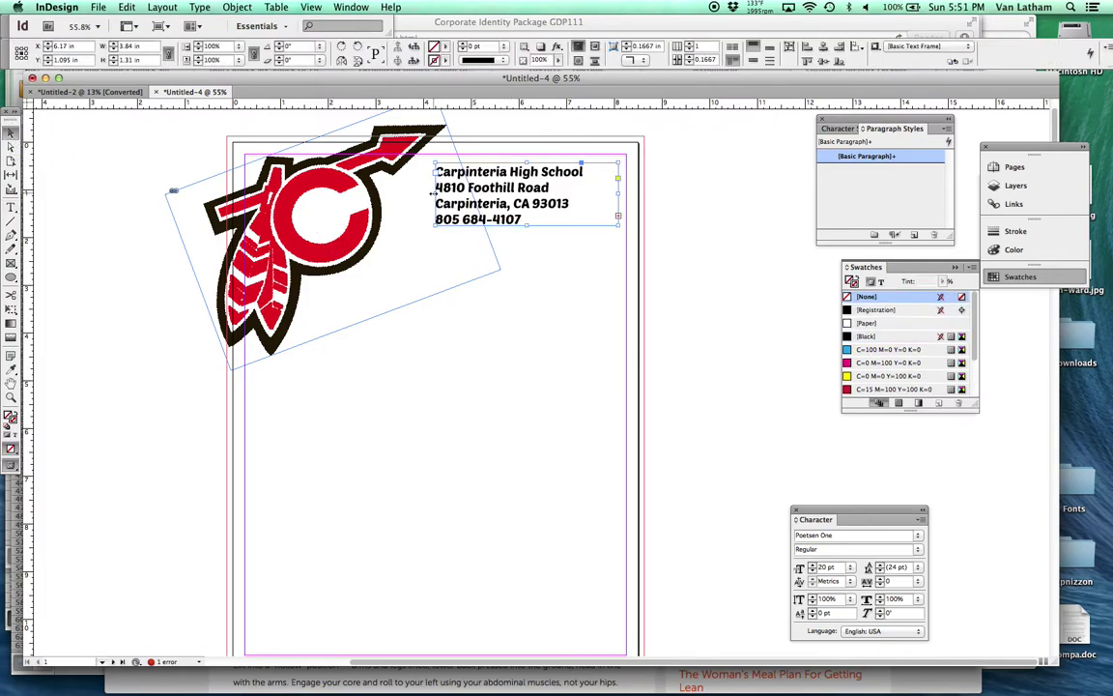
drag(432, 192, 417, 192)
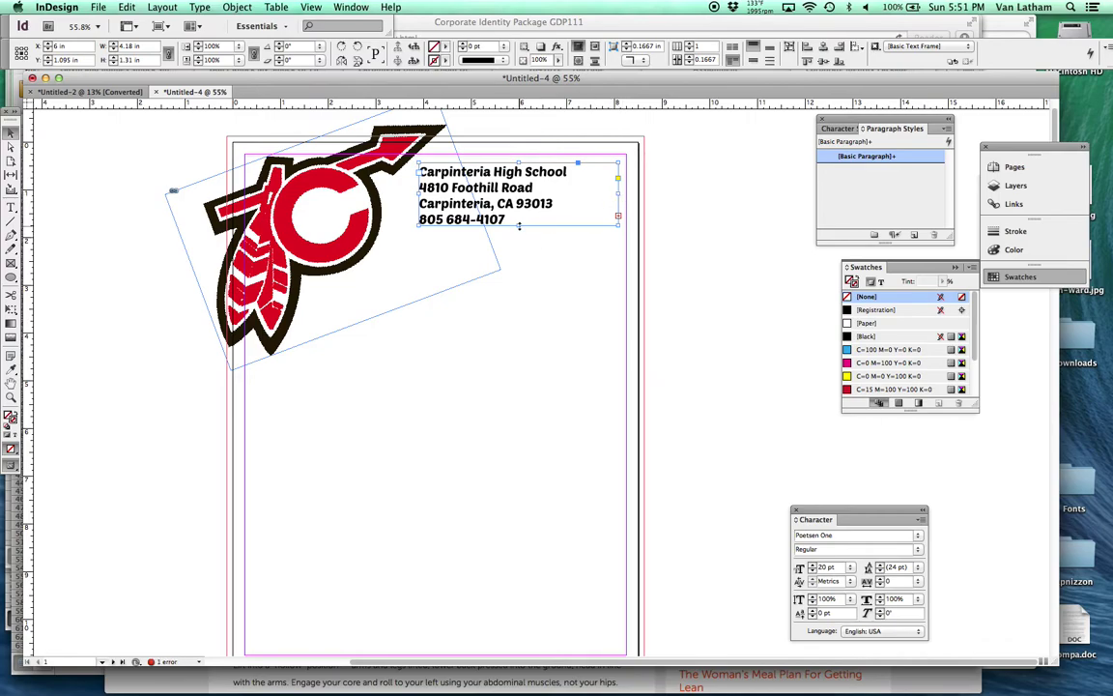
drag(519, 226, 519, 244)
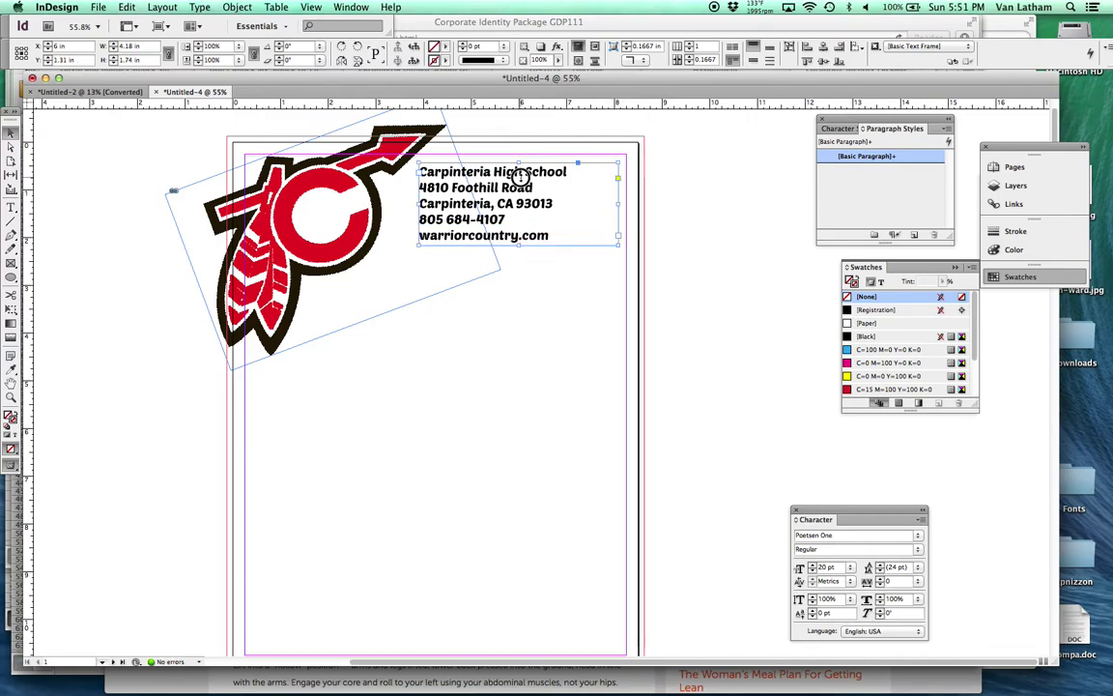
drag(530, 176, 529, 169)
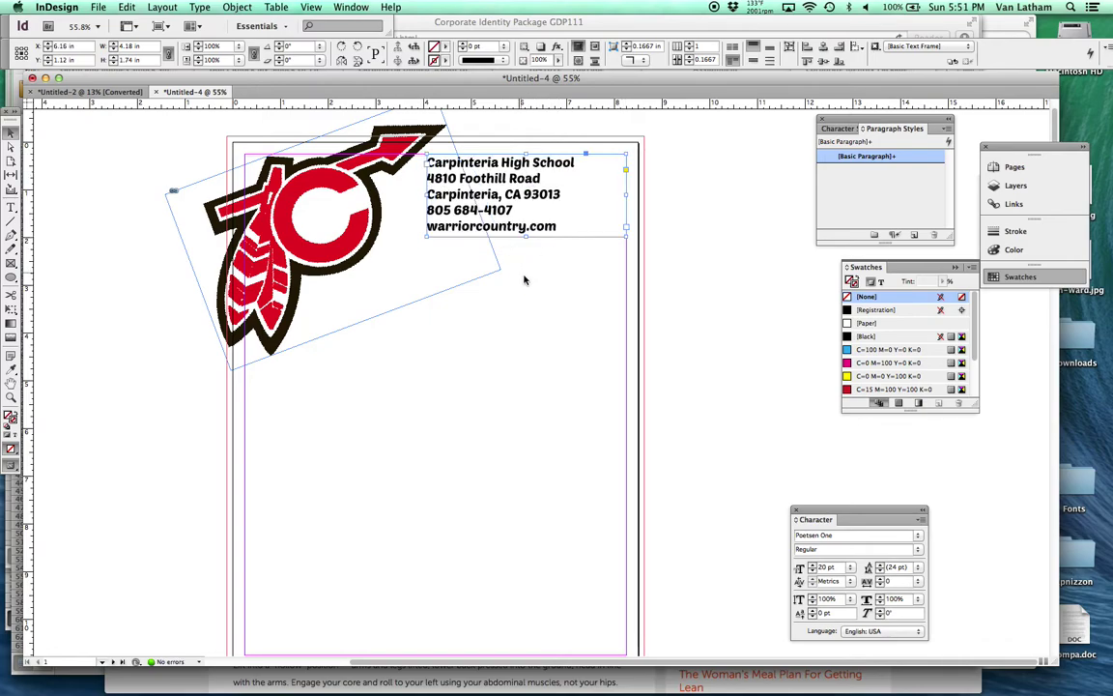
Step: Enlarge all contact text to 22 pt and lengthen the frame to reveal the website line
triple_click(466, 196)
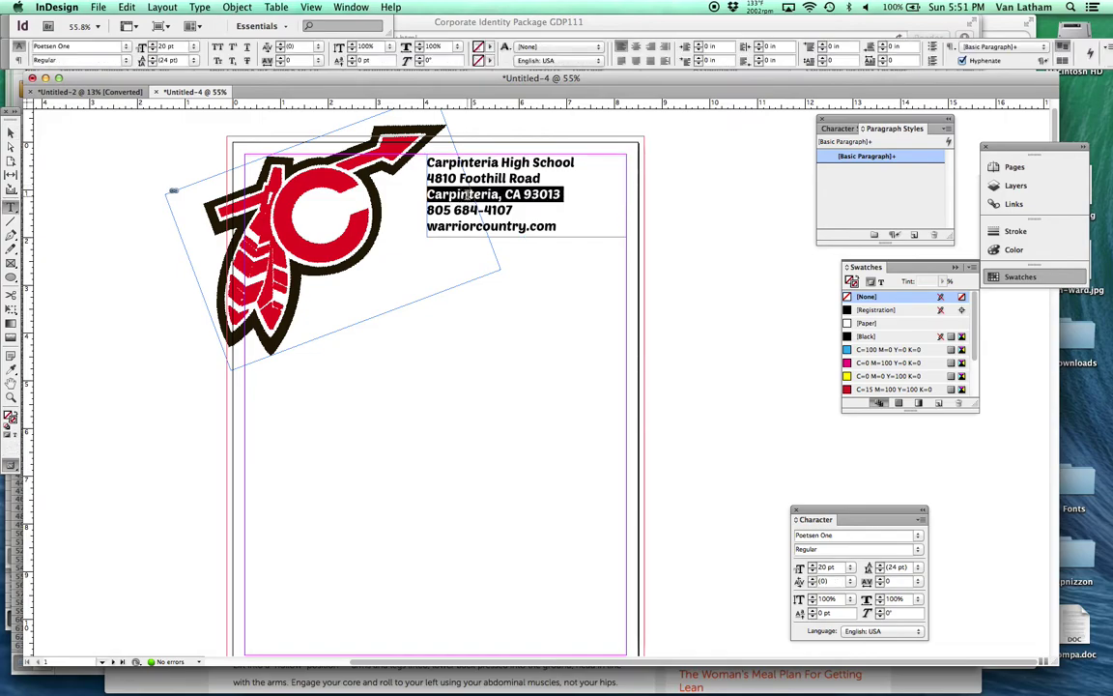
key(super+a)
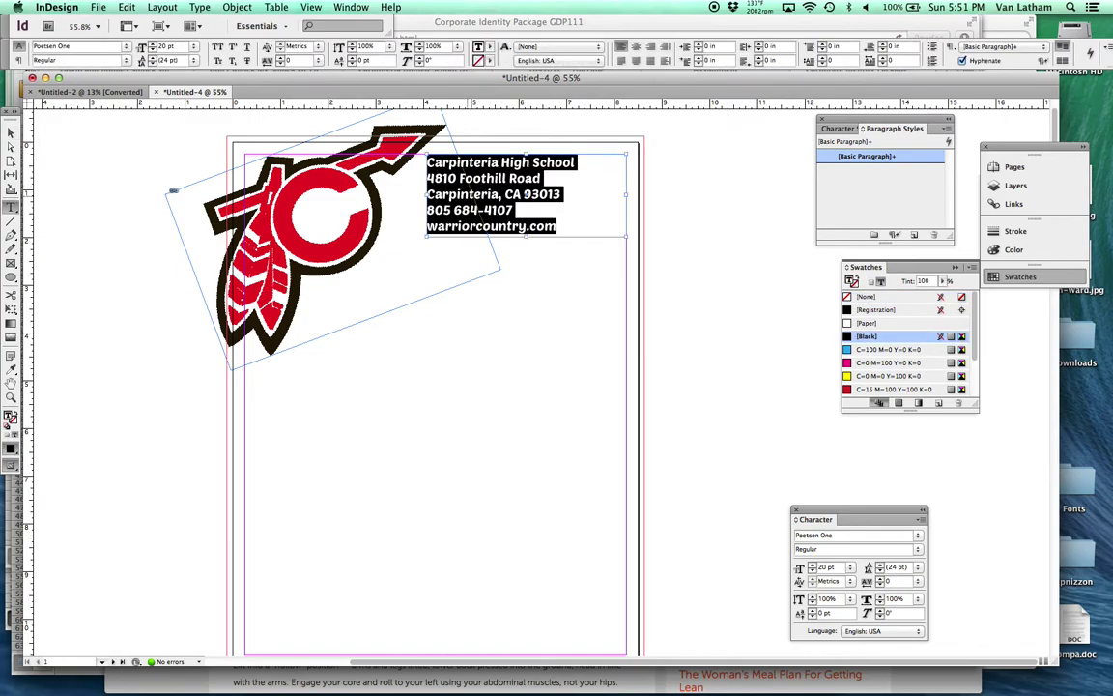
key(super+shift+period)
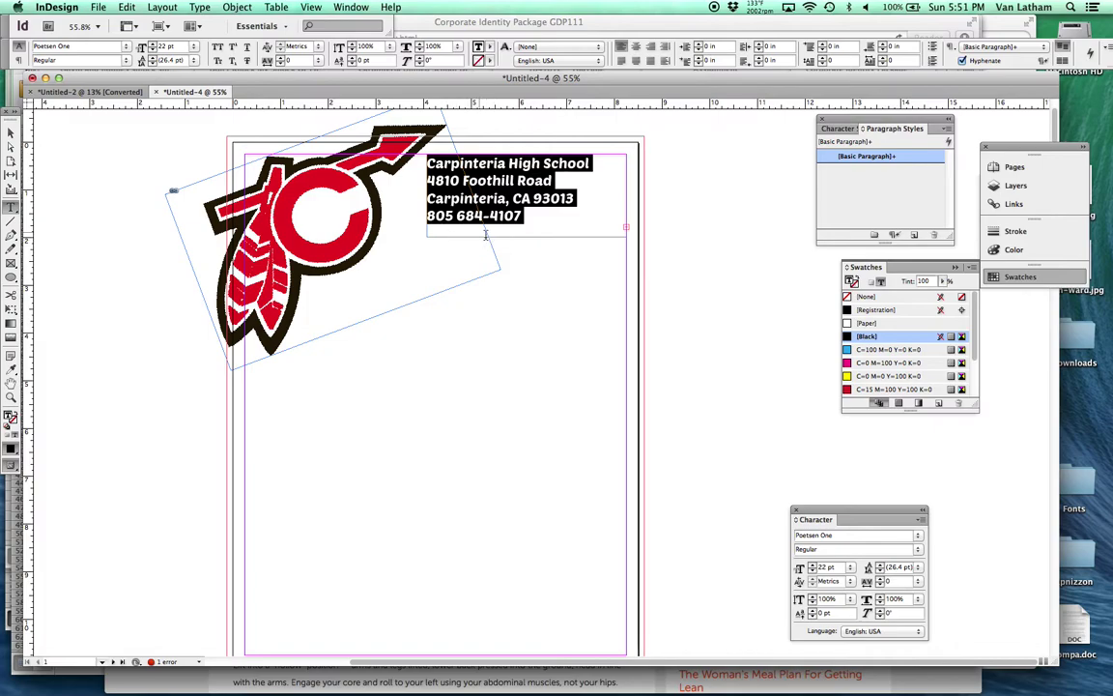
click(11, 132)
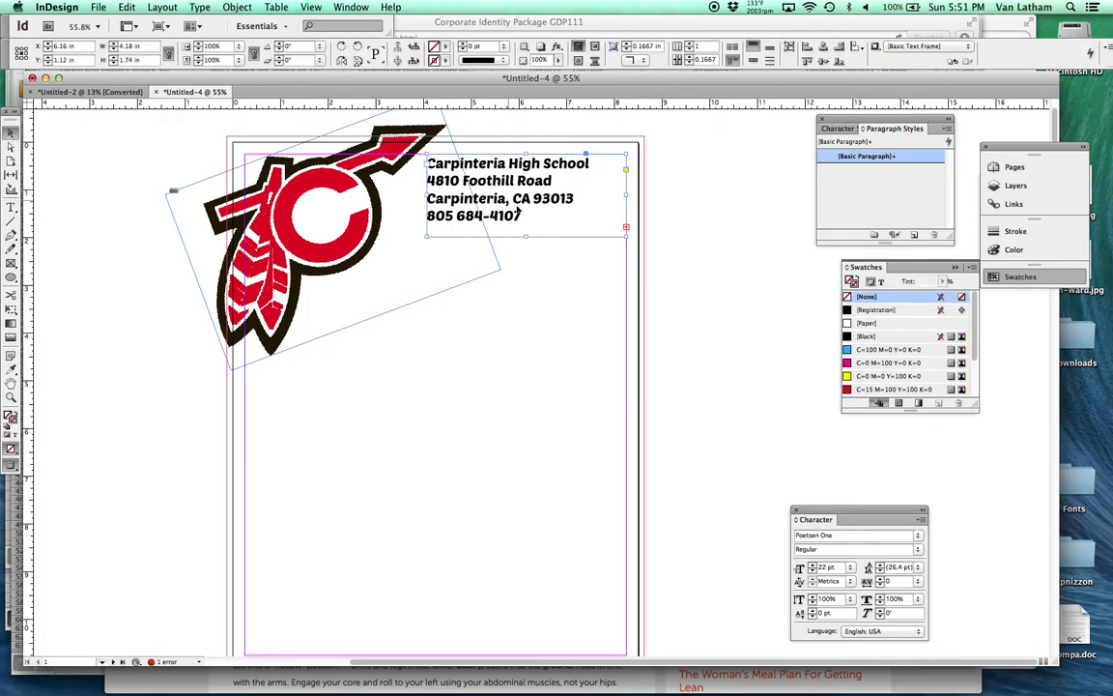
drag(525, 236, 527, 244)
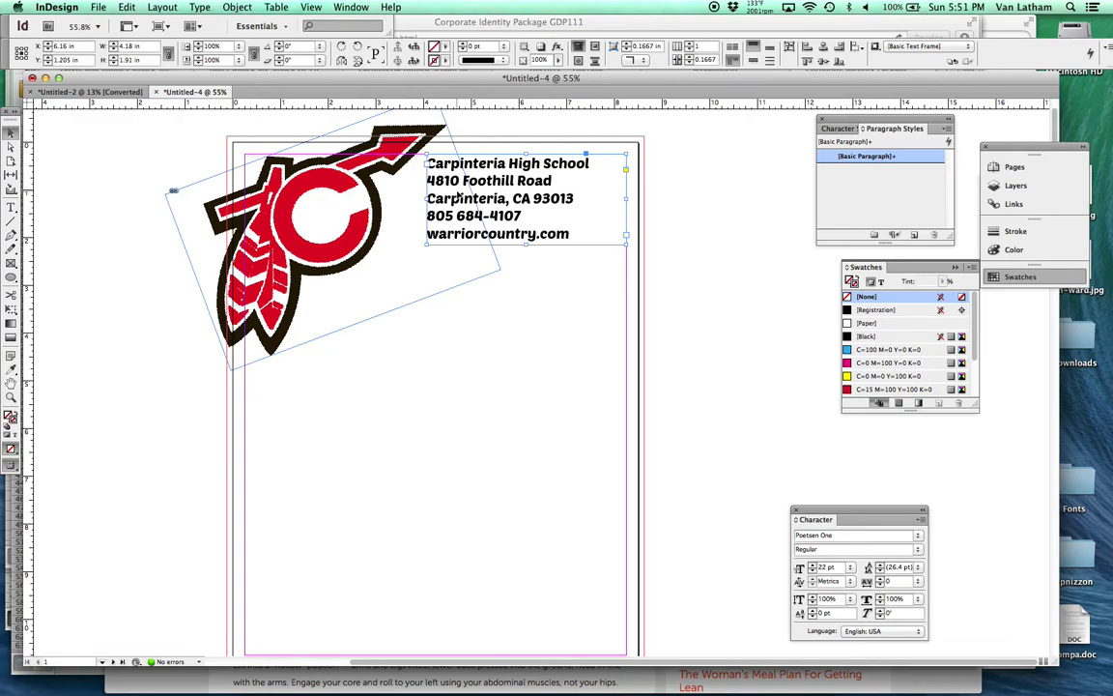
Step: Shrink the address, phone and website lines below the heading to 18 pt
double_click(428, 181)
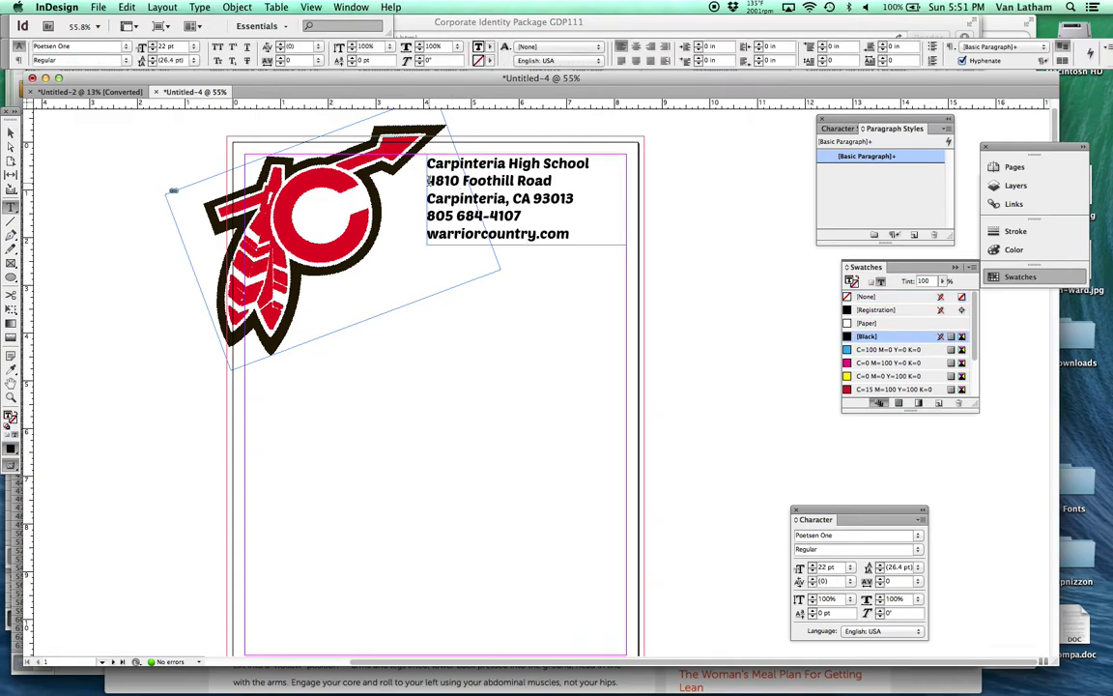
drag(428, 181, 581, 237)
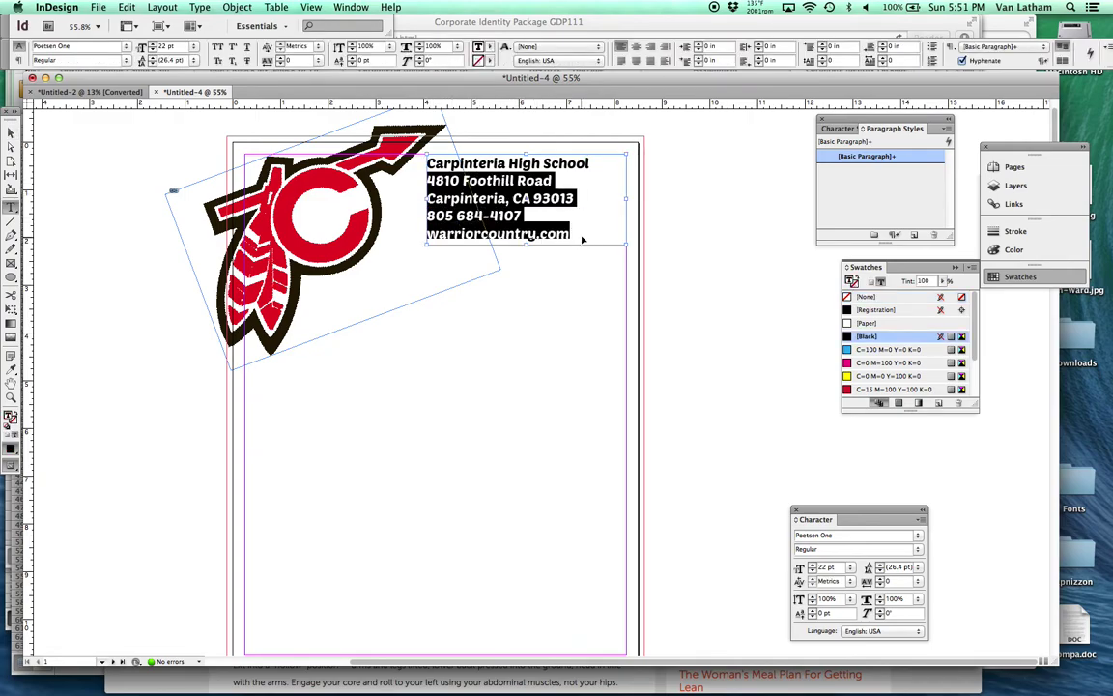
key(super+shift+comma)
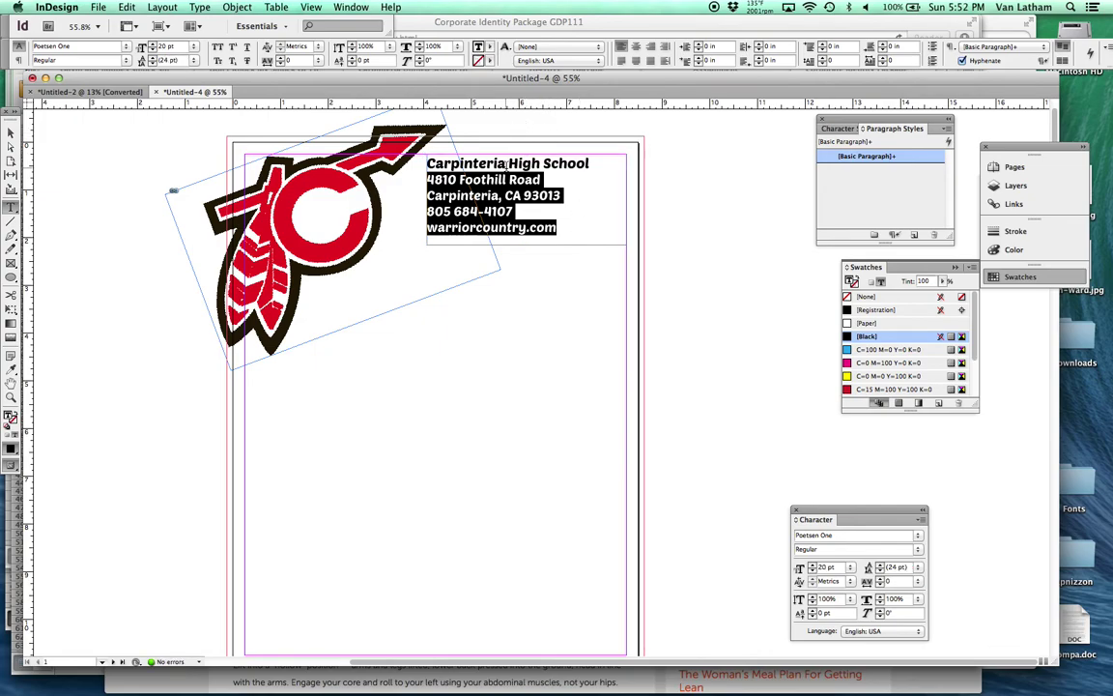
triple_click(506, 164)
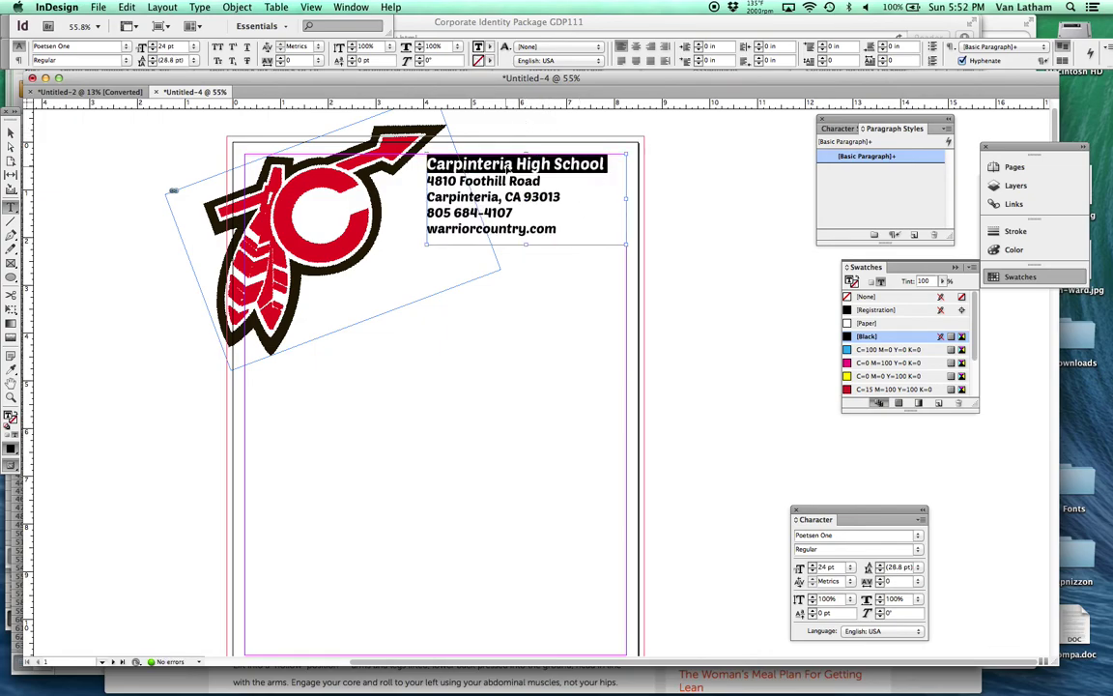
click(565, 289)
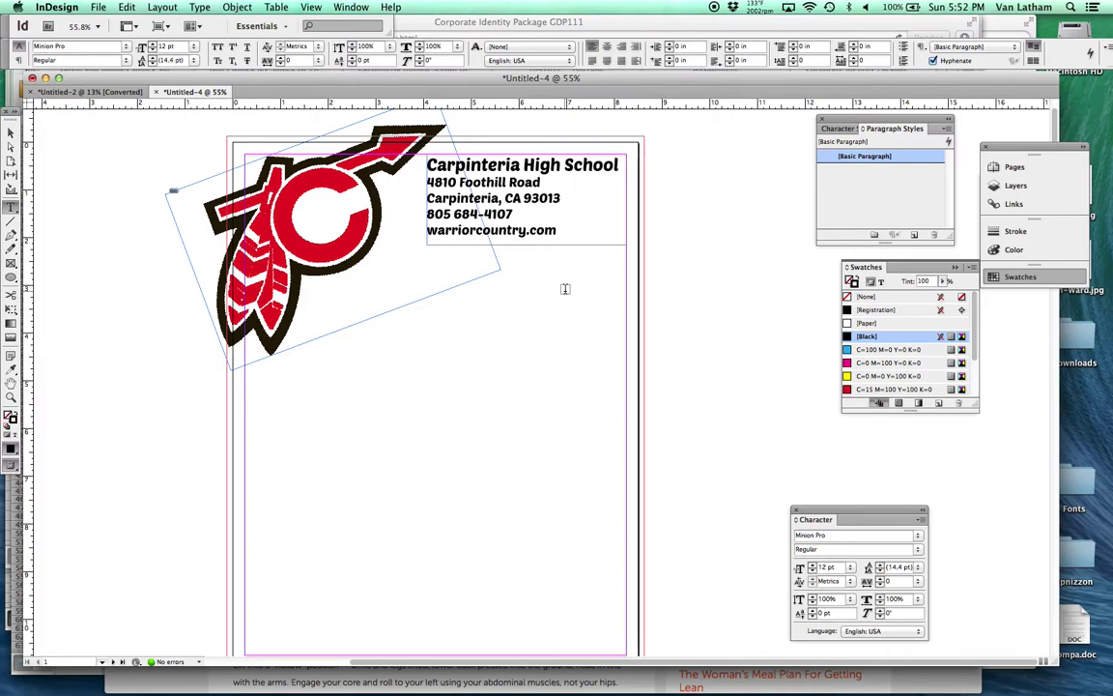
double_click(537, 230)
drag(559, 230, 422, 182)
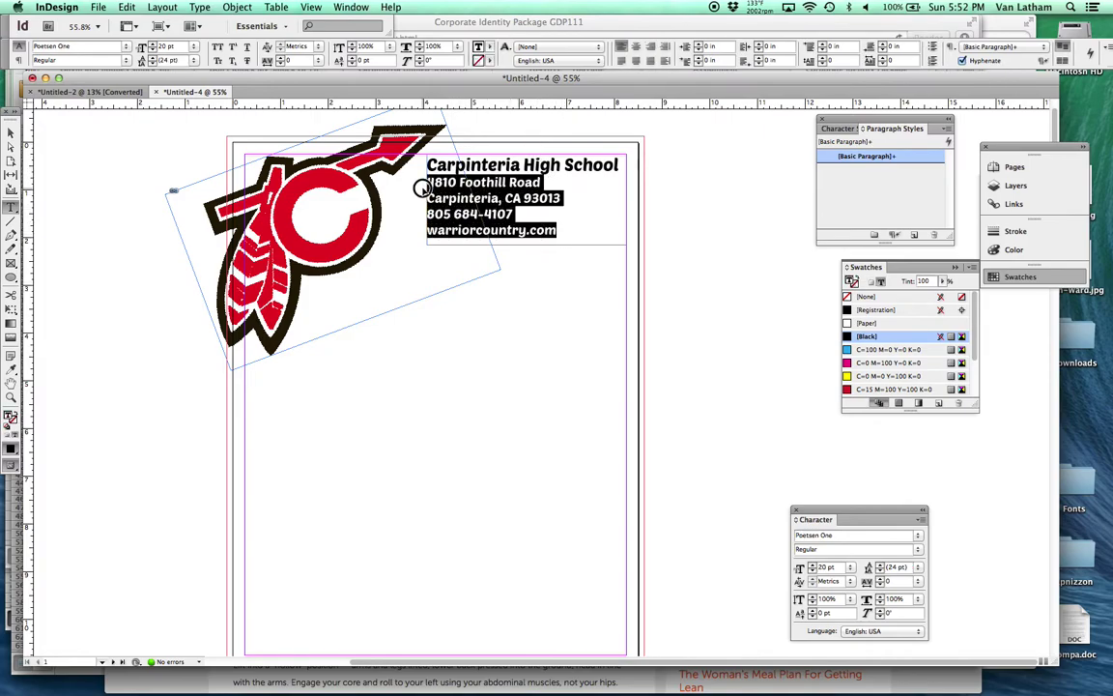
key(super+shift+comma)
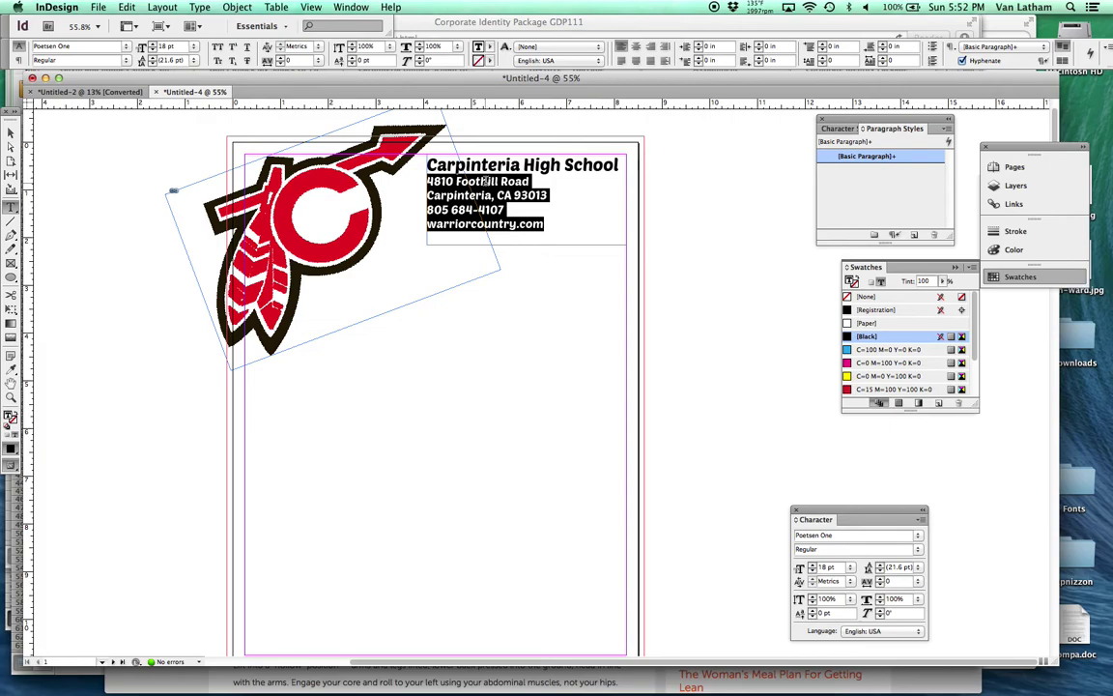
Step: Select the five contact lines, school name through warriorcountry.com, and apply Align Right
scroll(448, 387, down, 10)
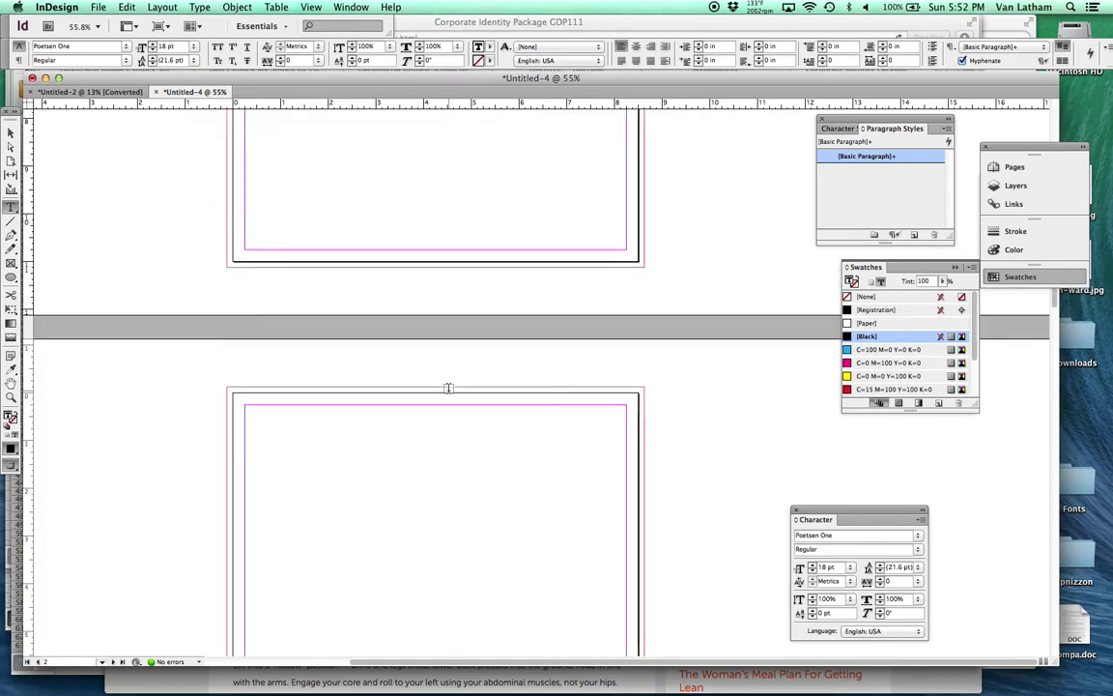
scroll(448, 387, up, 7)
scroll(420, 453, up, 5)
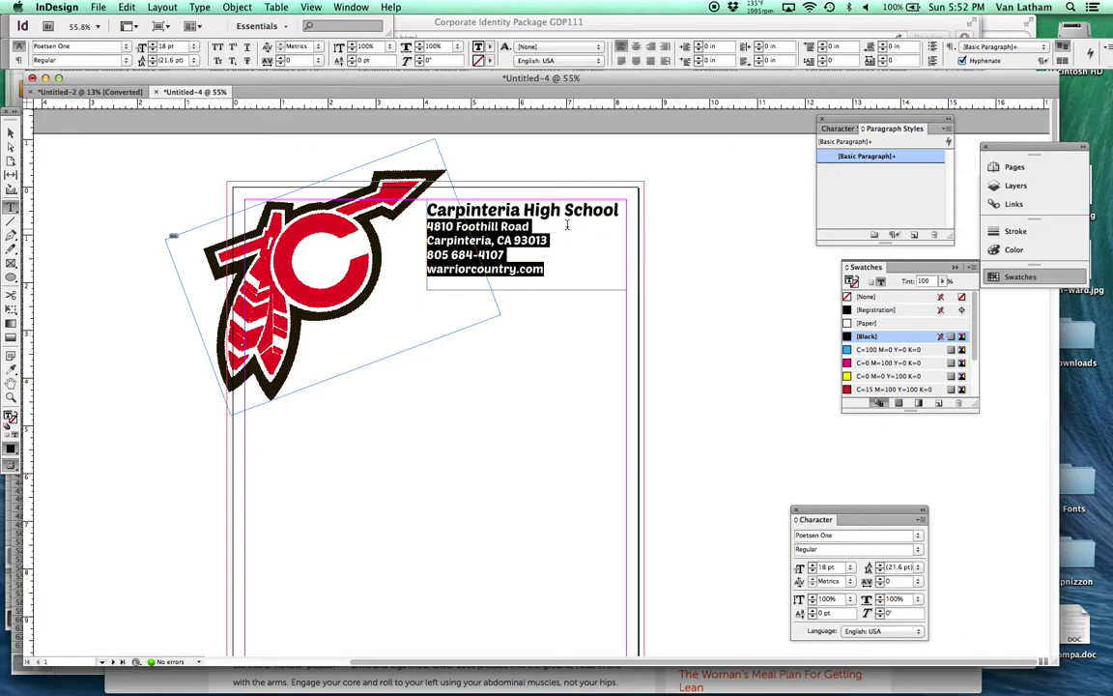
drag(457, 207, 529, 278)
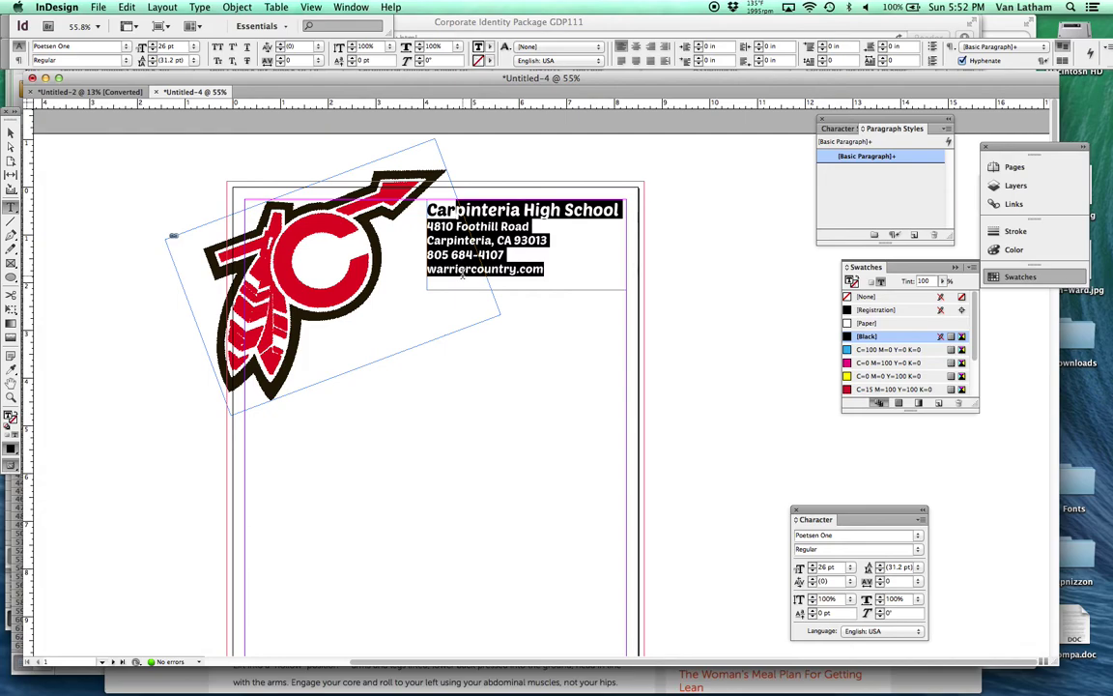
click(650, 46)
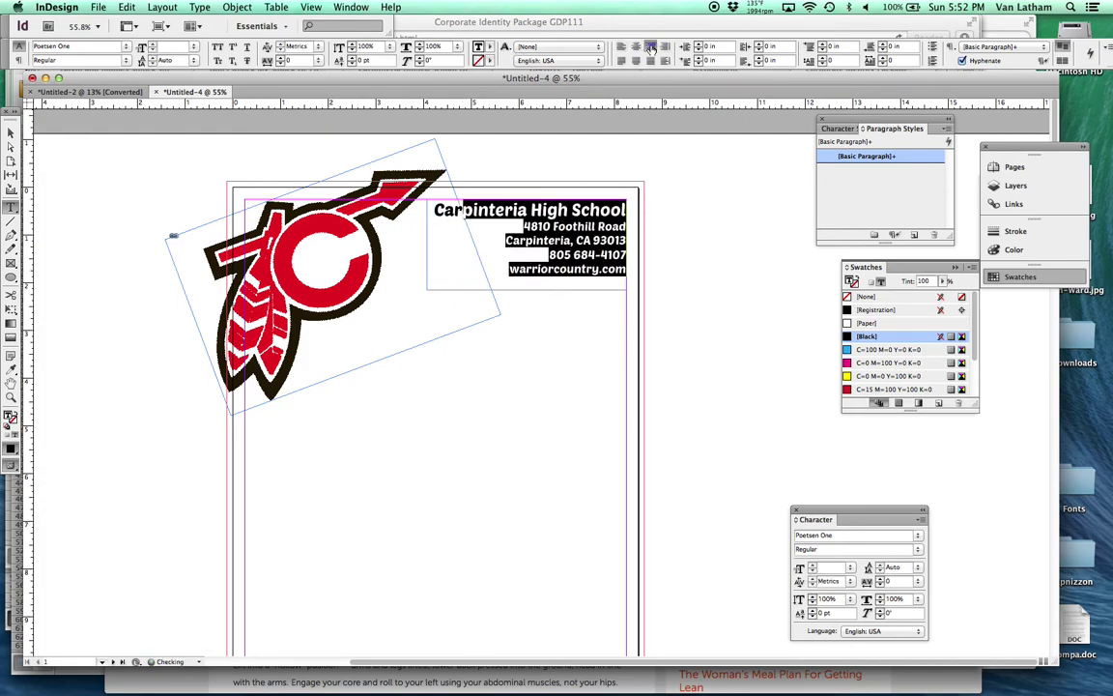
click(578, 499)
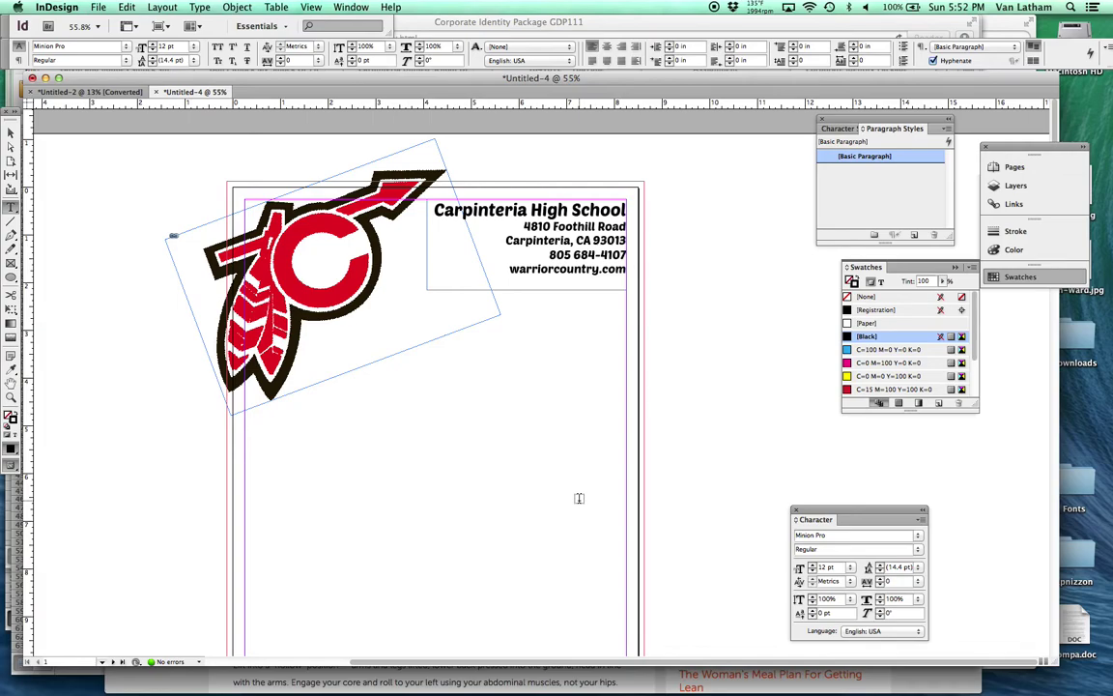
click(9, 460)
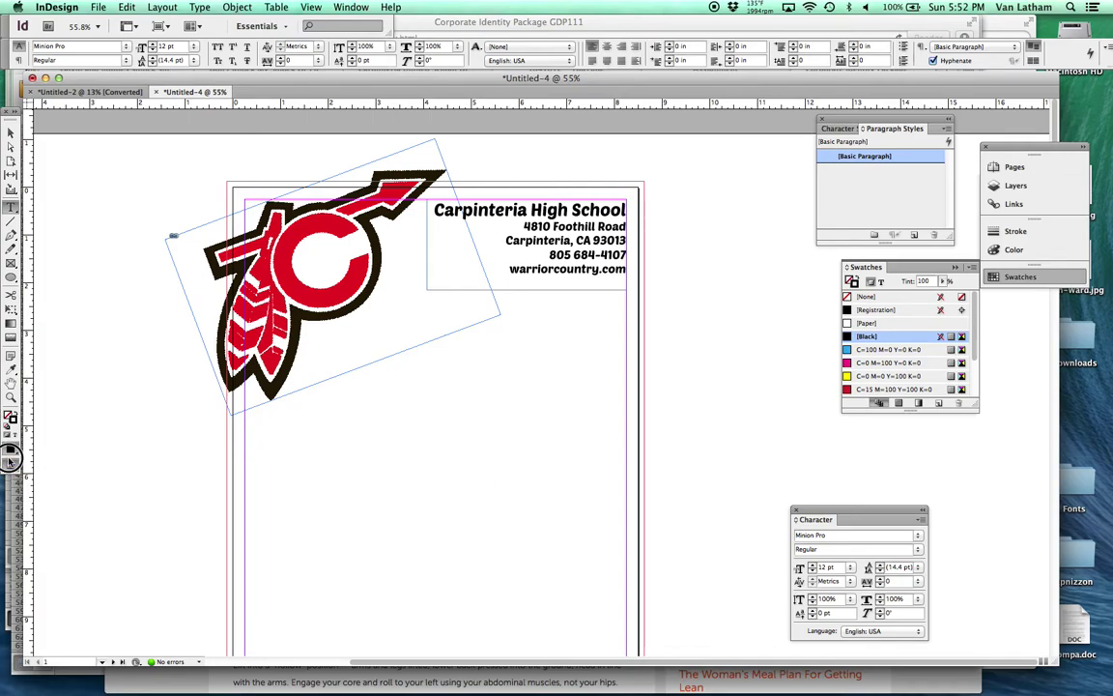
drag(10, 461, 34, 474)
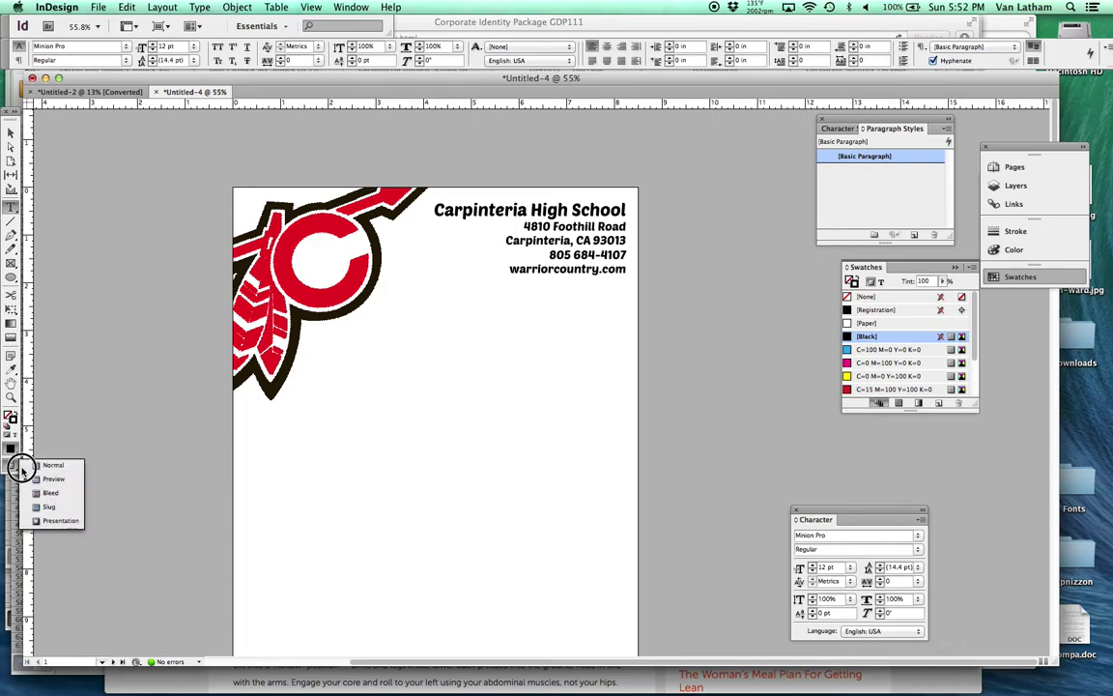
drag(11, 467, 38, 462)
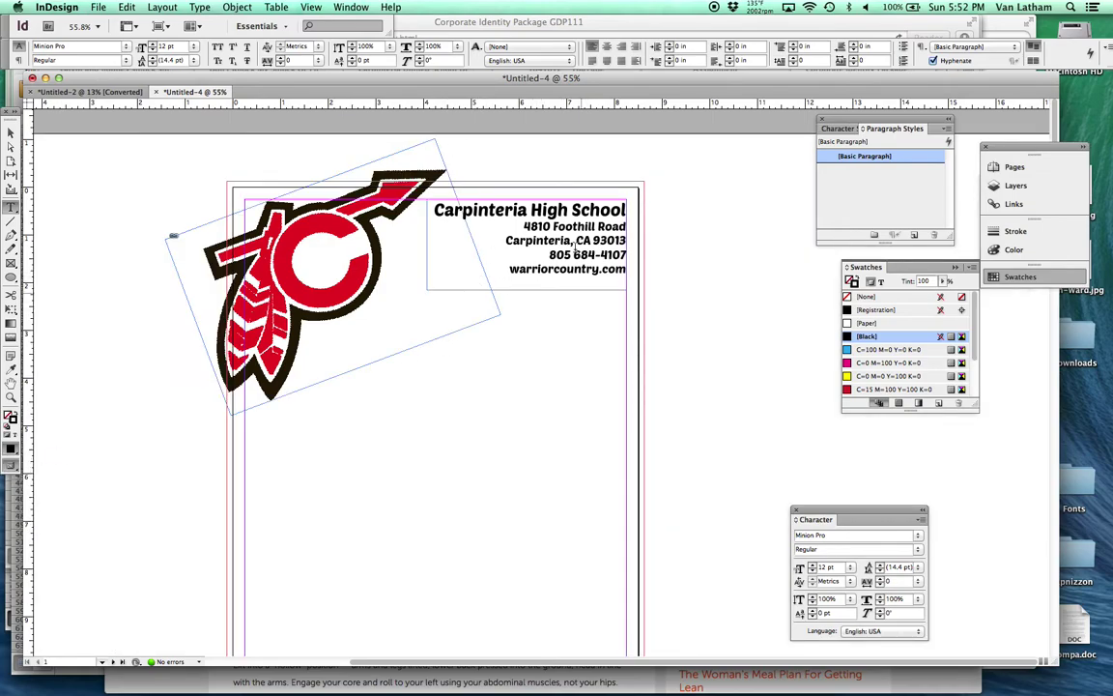
scroll(575, 302, left, 4)
scroll(575, 302, down, 1)
scroll(585, 306, right, 4)
scroll(584, 306, up, 1)
scroll(539, 275, down, 2)
scroll(539, 275, up, 1)
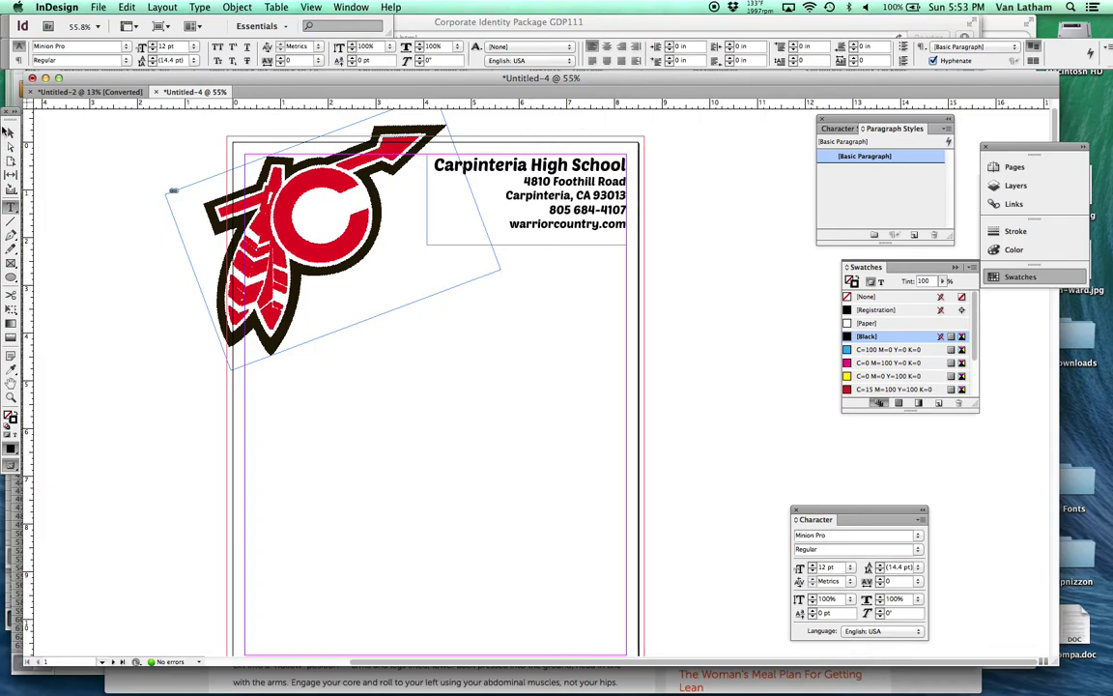
Step: Lower the rotated school logo's opacity to about 42% and deselect it
click(11, 133)
click(288, 223)
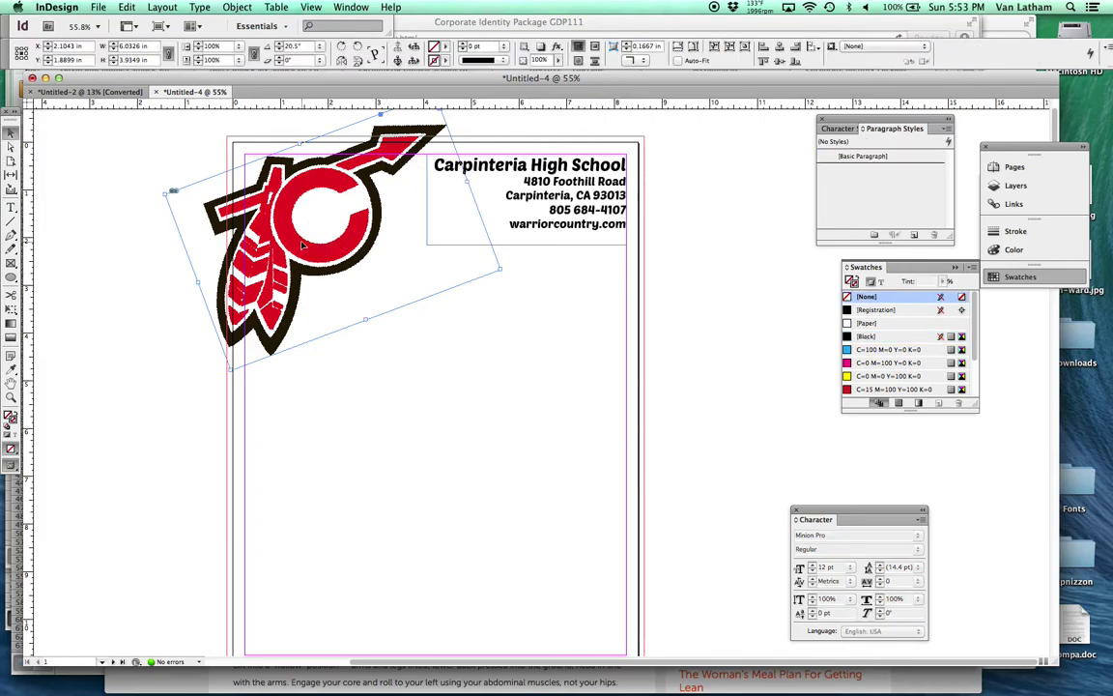
click(561, 60)
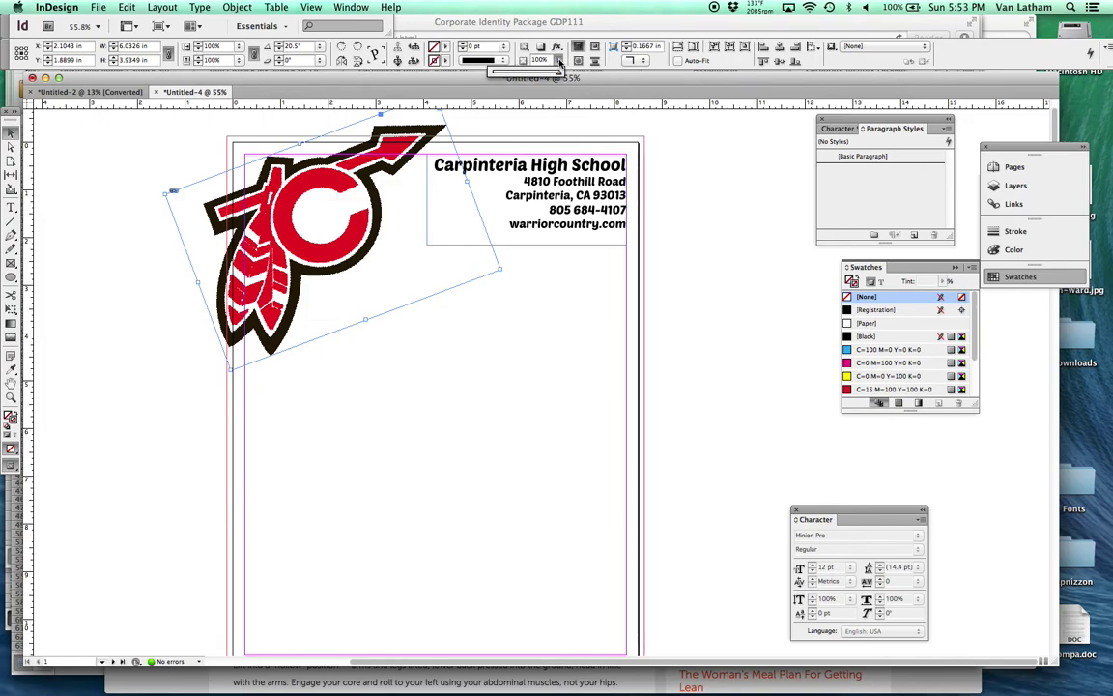
drag(558, 72, 536, 77)
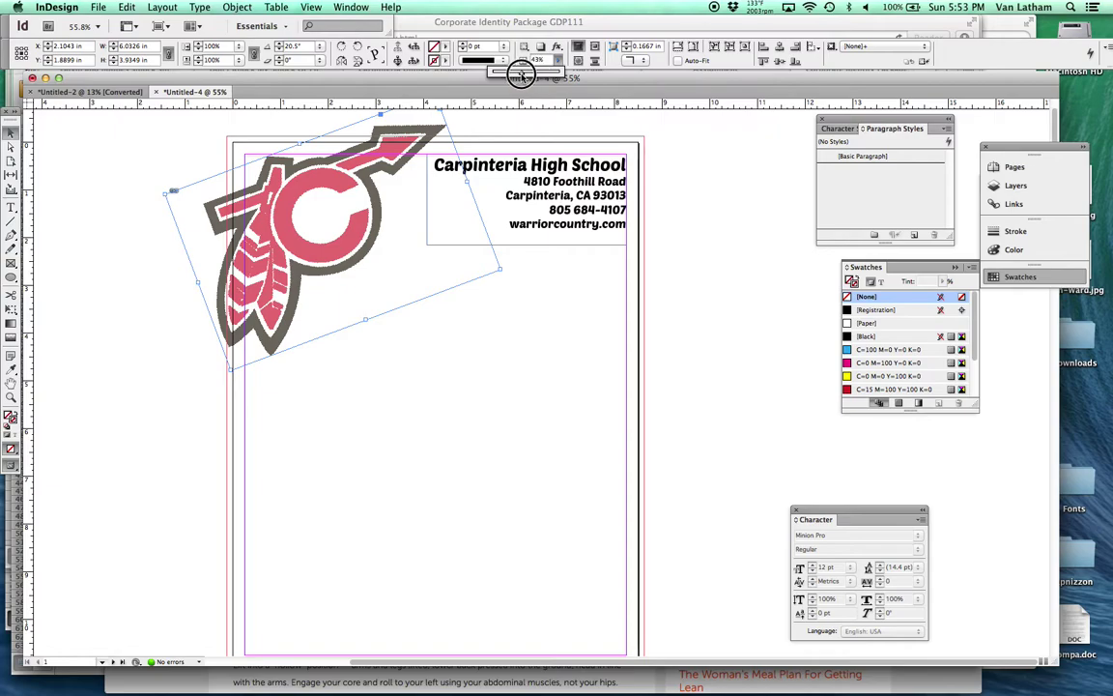
drag(535, 75, 521, 73)
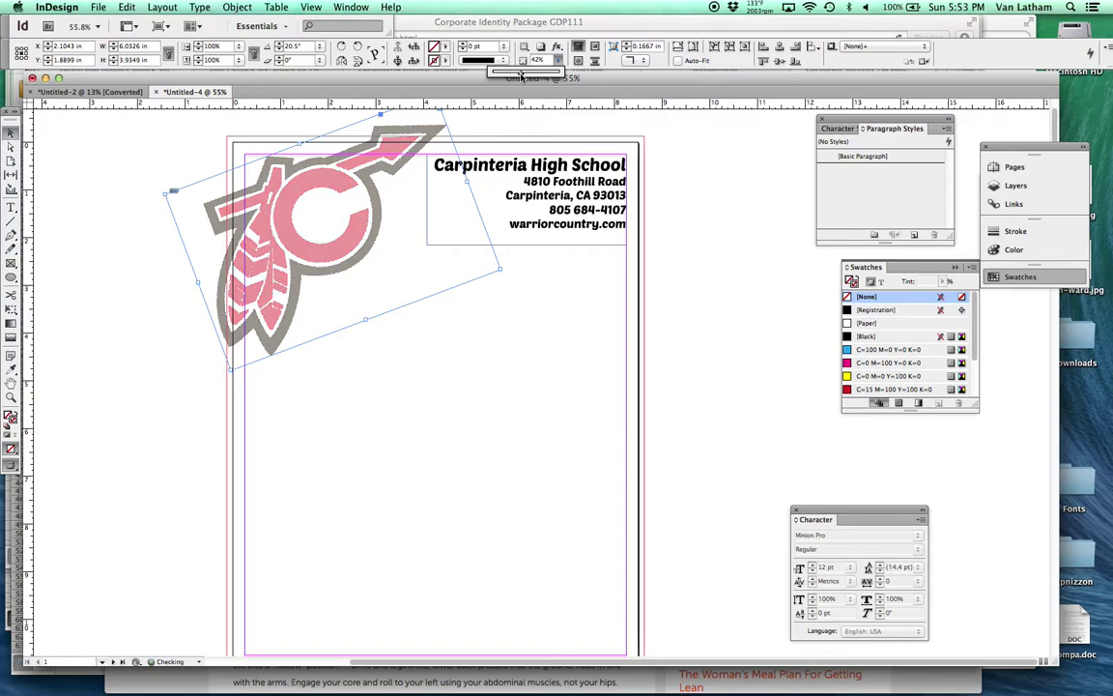
click(698, 330)
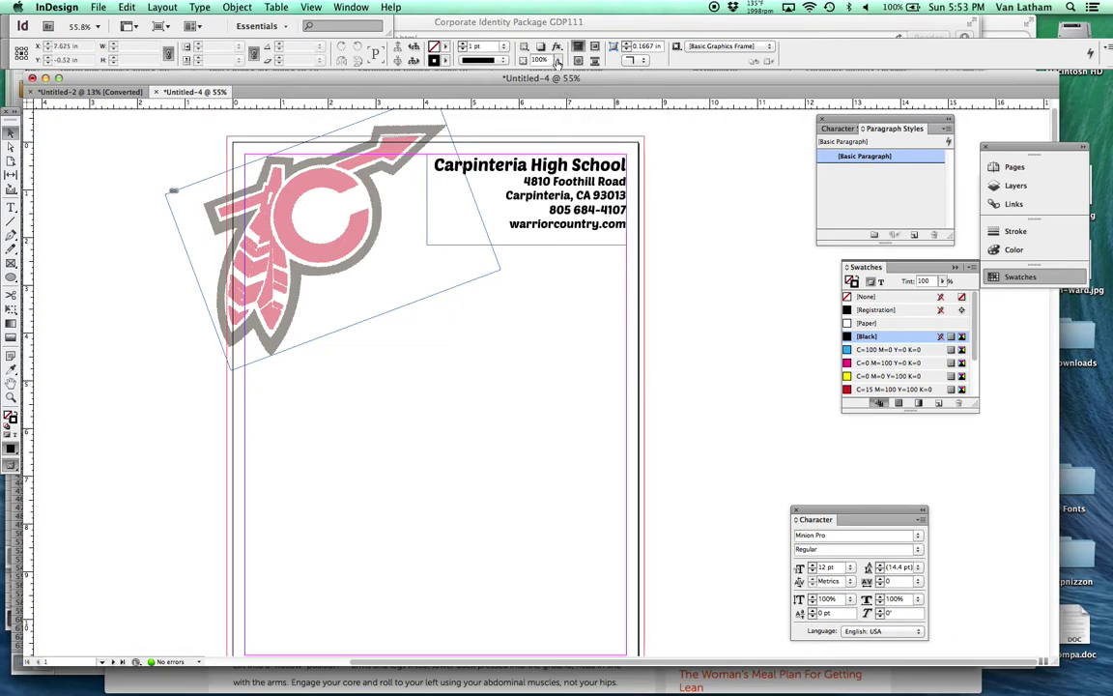
Step: Reselect the logo and drop its opacity further to 21%
scroll(343, 157, up, 2)
click(383, 210)
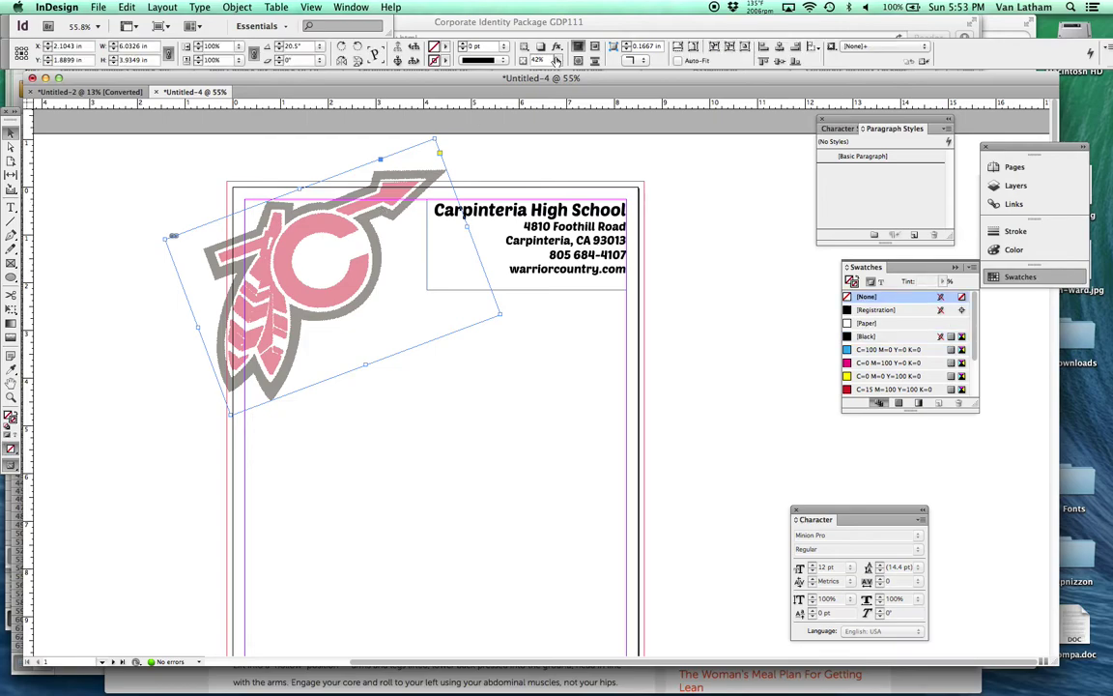
drag(559, 78, 544, 75)
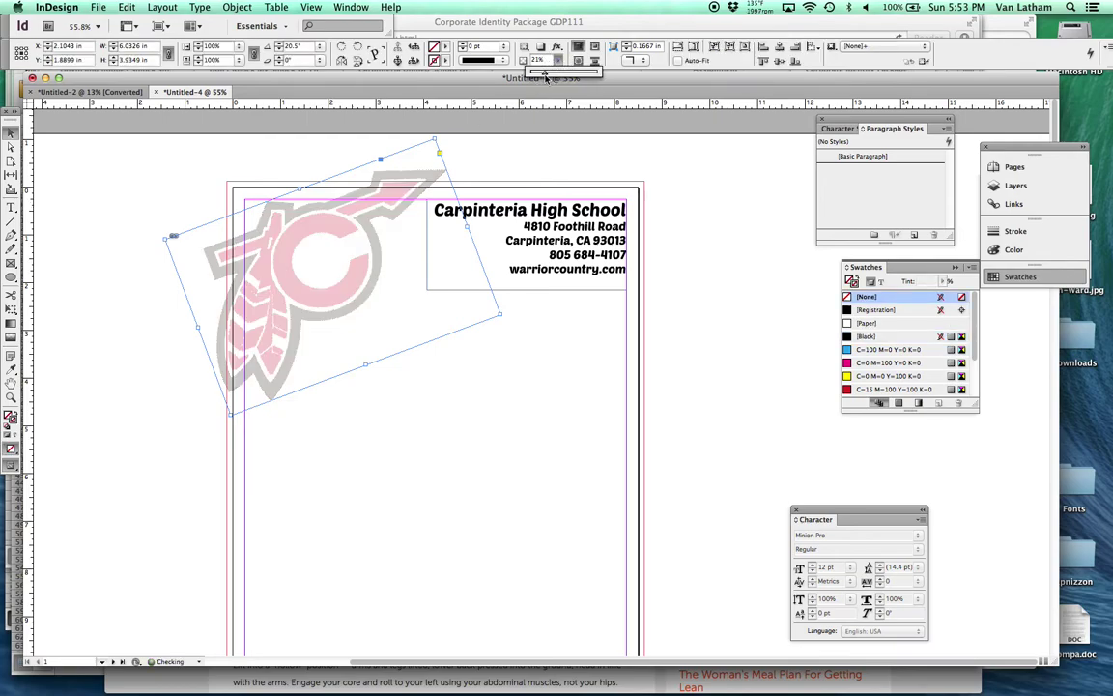
Step: Widen the contact text frame leftward across the top of the page
click(718, 368)
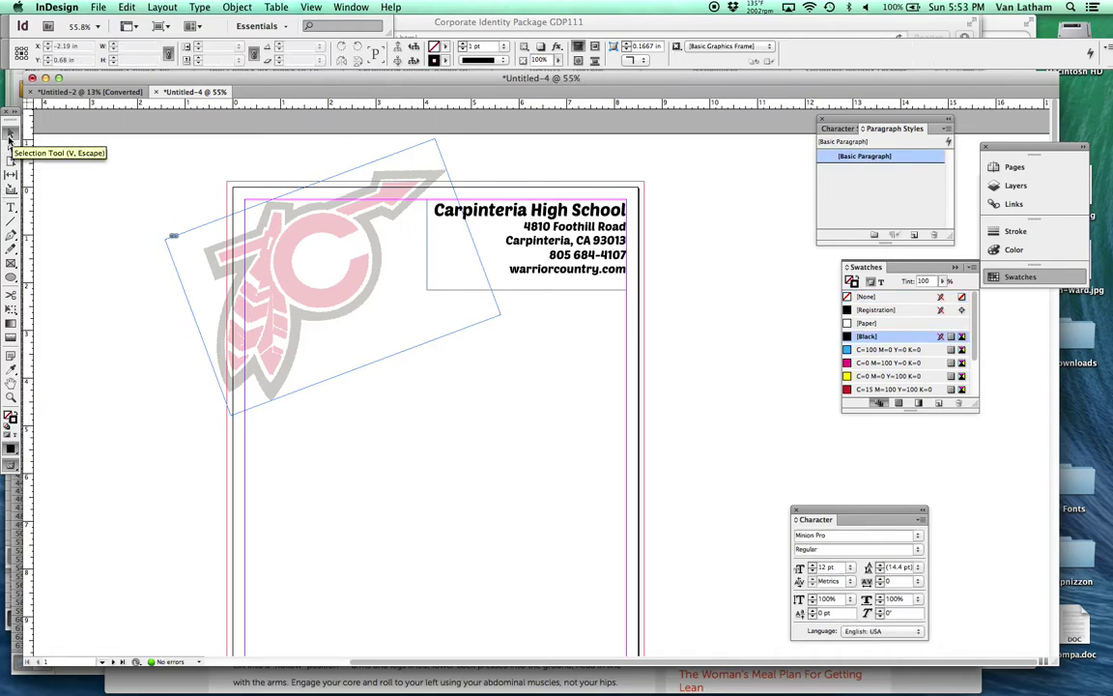
click(434, 246)
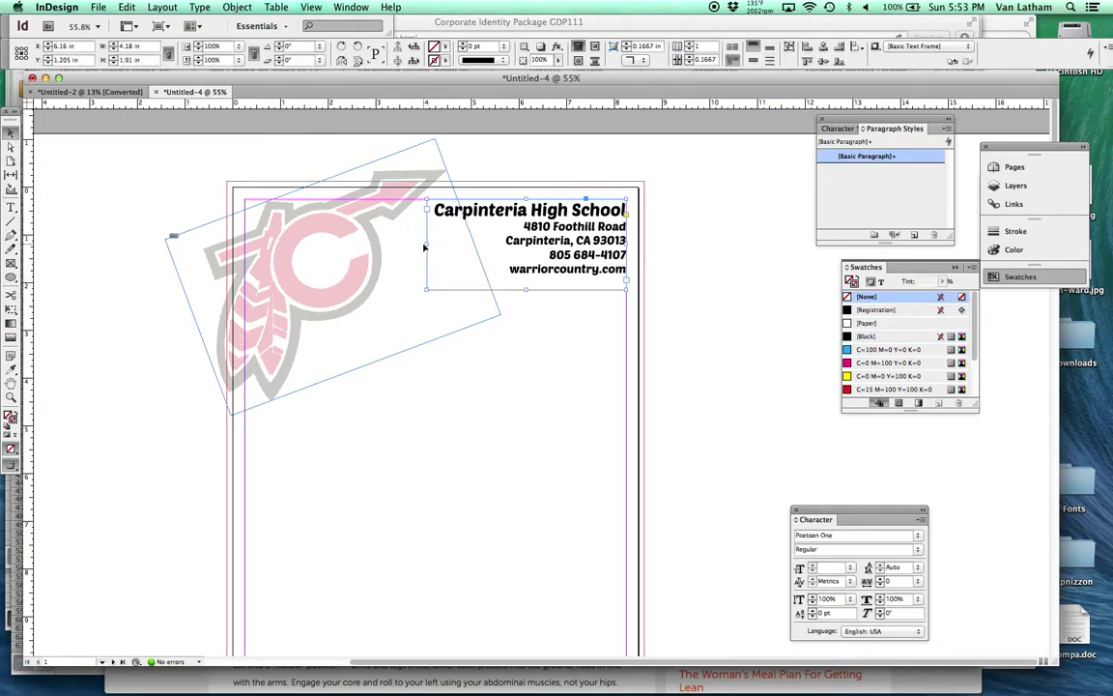
drag(426, 246, 276, 244)
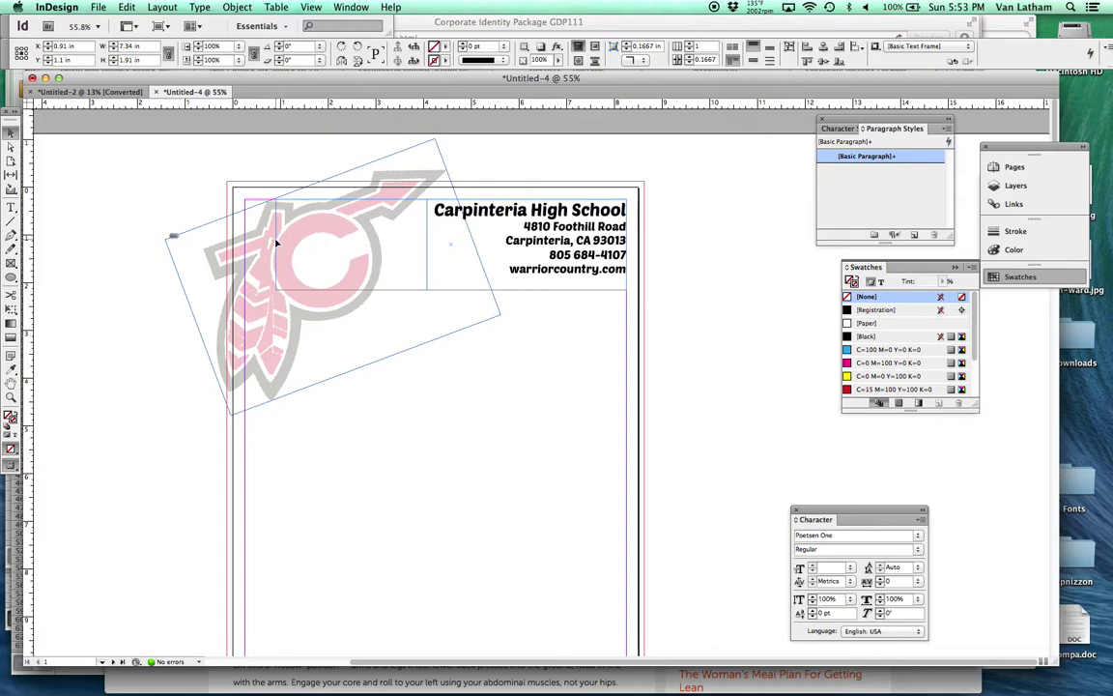
Step: Select all the contact block text and bring up the font family list
triple_click(549, 269)
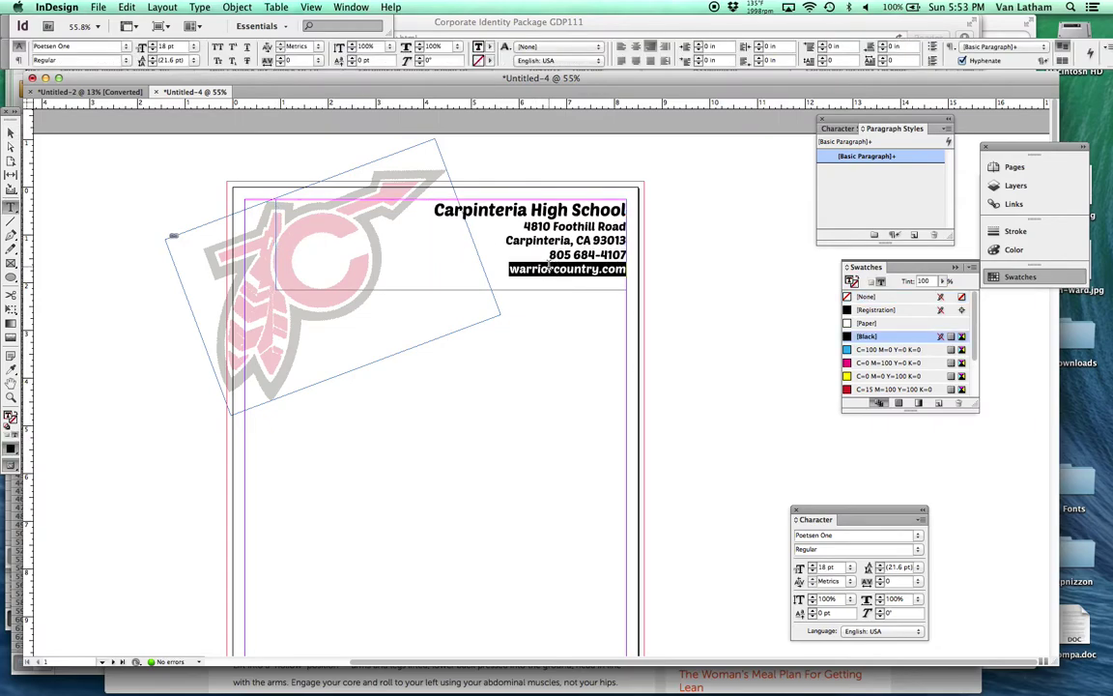
triple_click(495, 210)
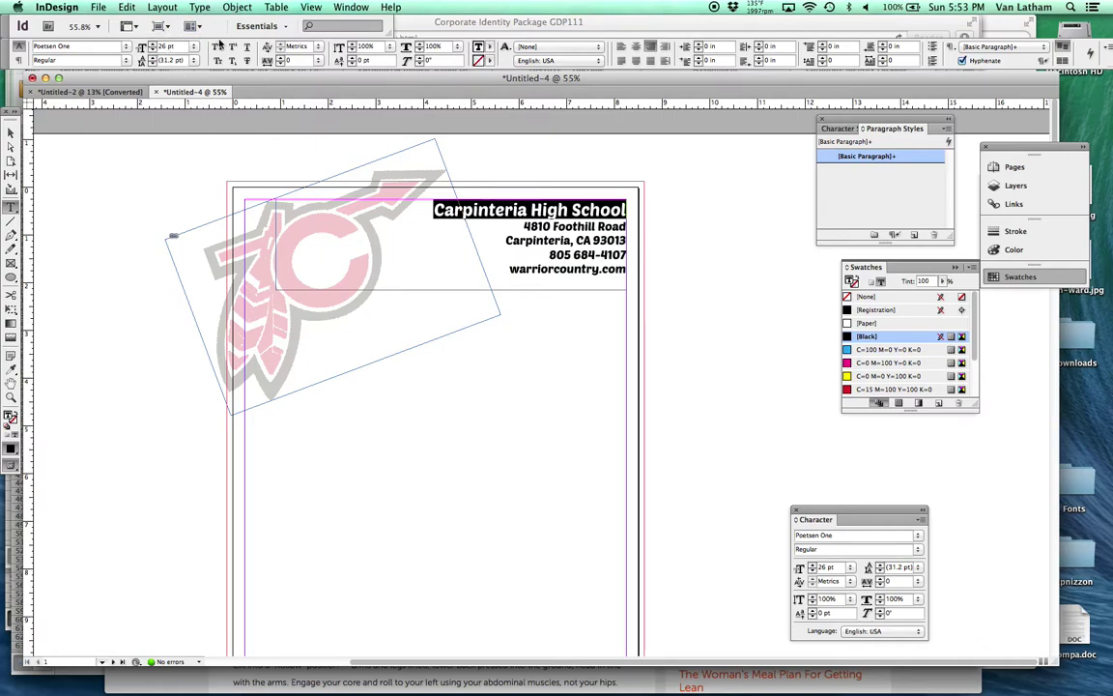
key(super+a)
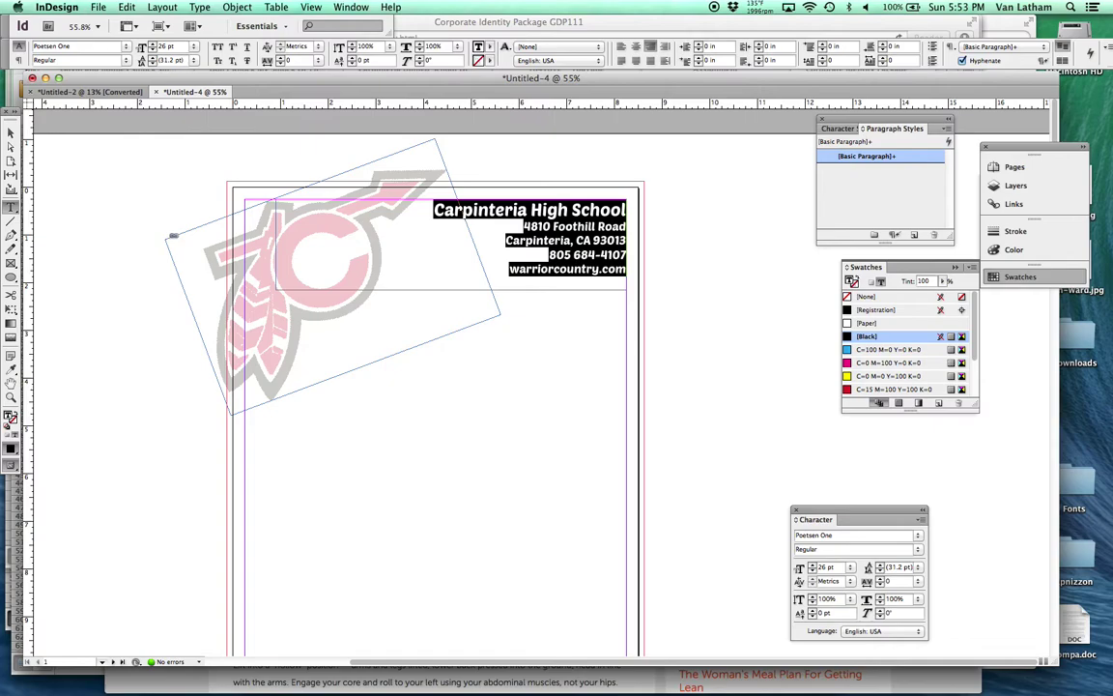
click(125, 46)
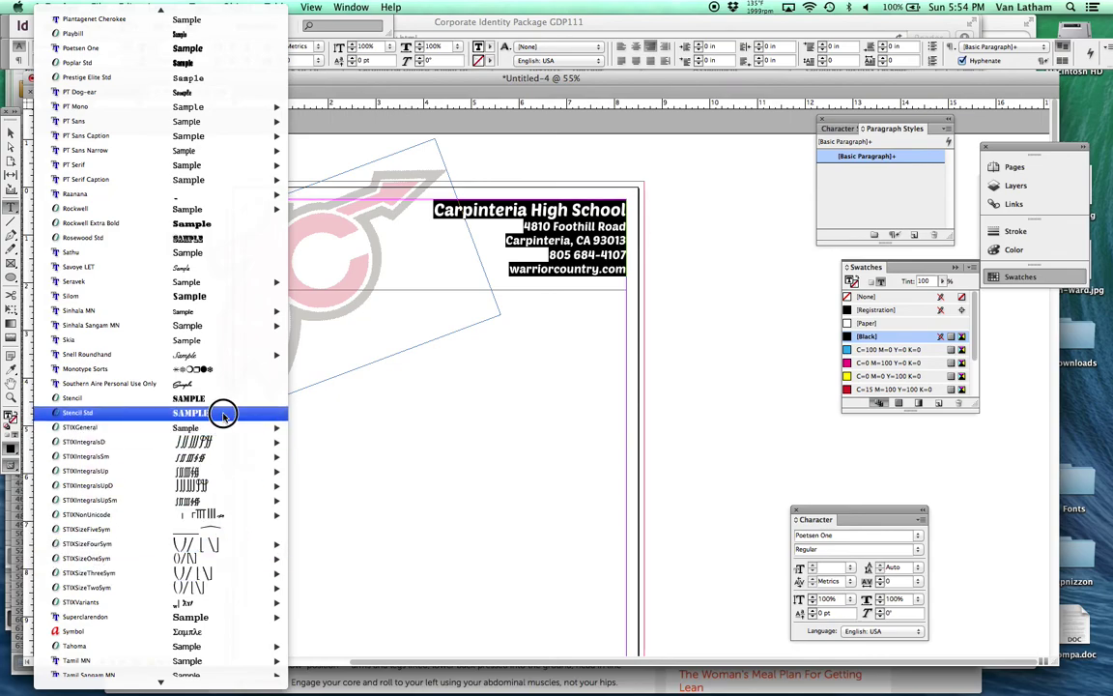
Step: Apply Rockwell Extra Bold to the contact block and enlarge the school name to 32 pt
click(203, 221)
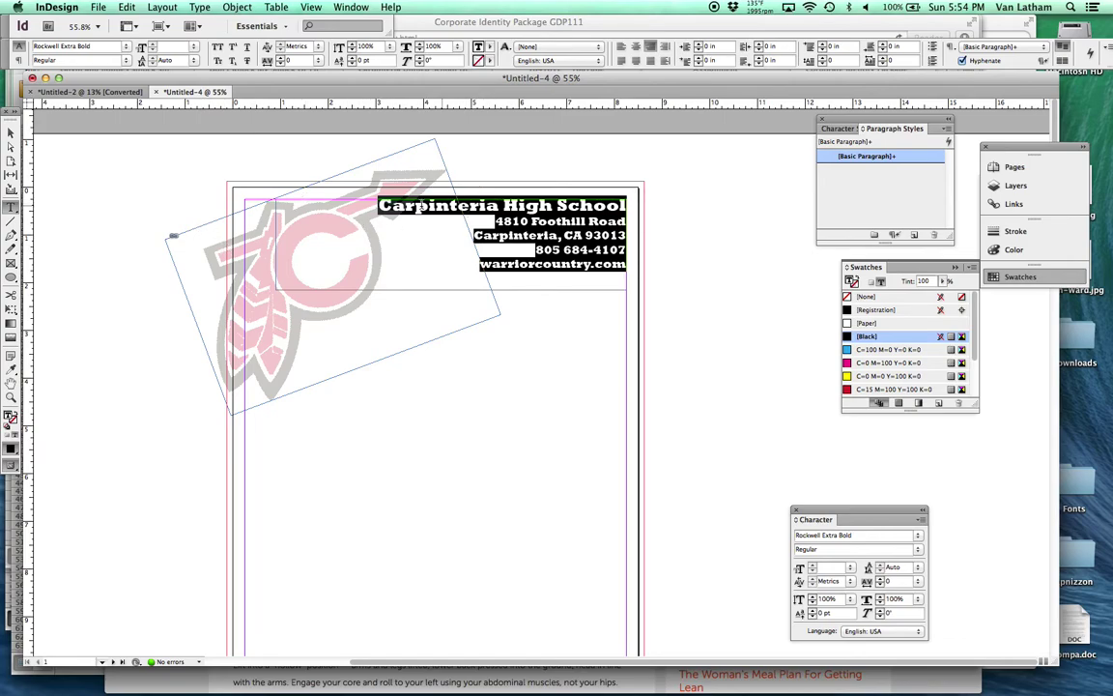
triple_click(417, 207)
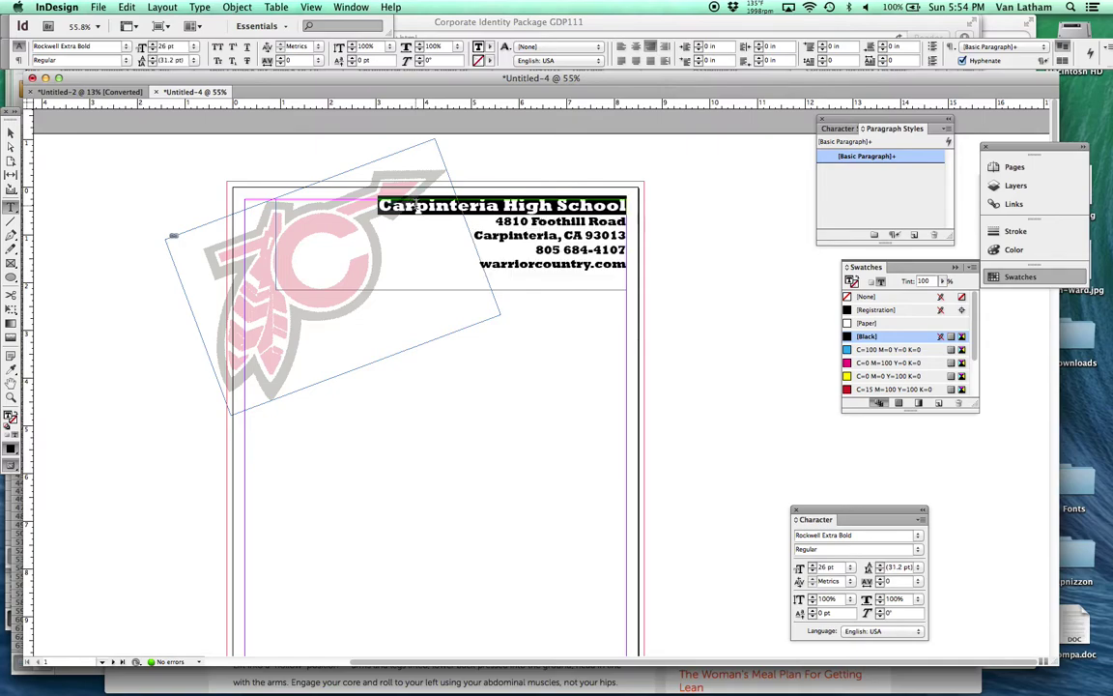
key(ctrl+shift+period)
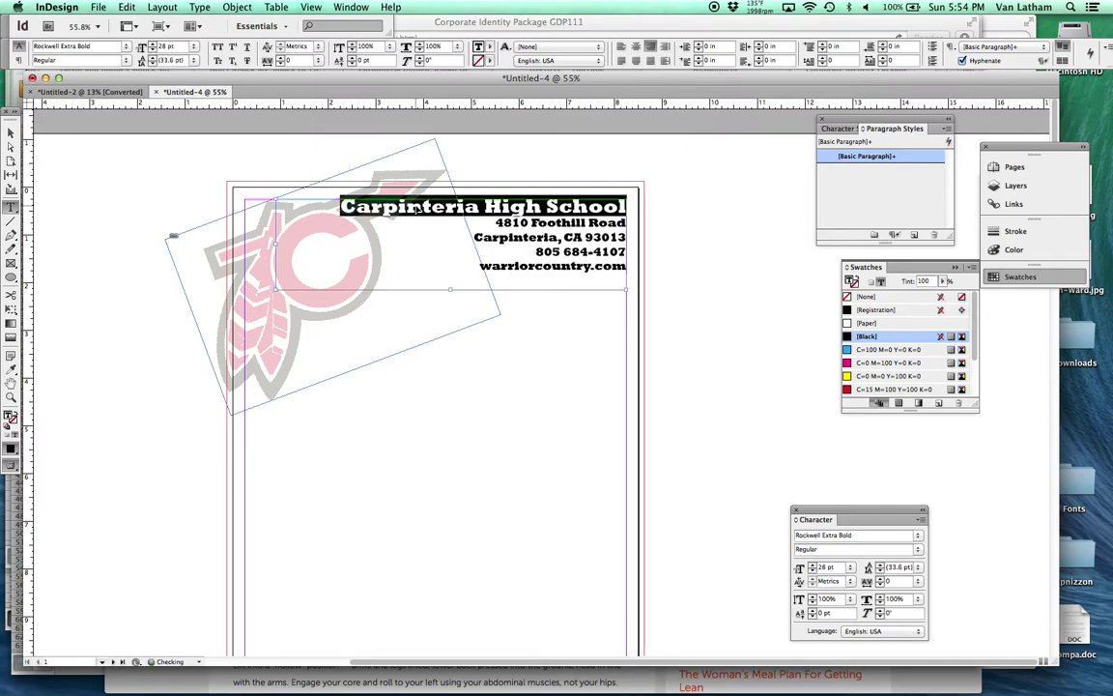
key(ctrl+shift+period)
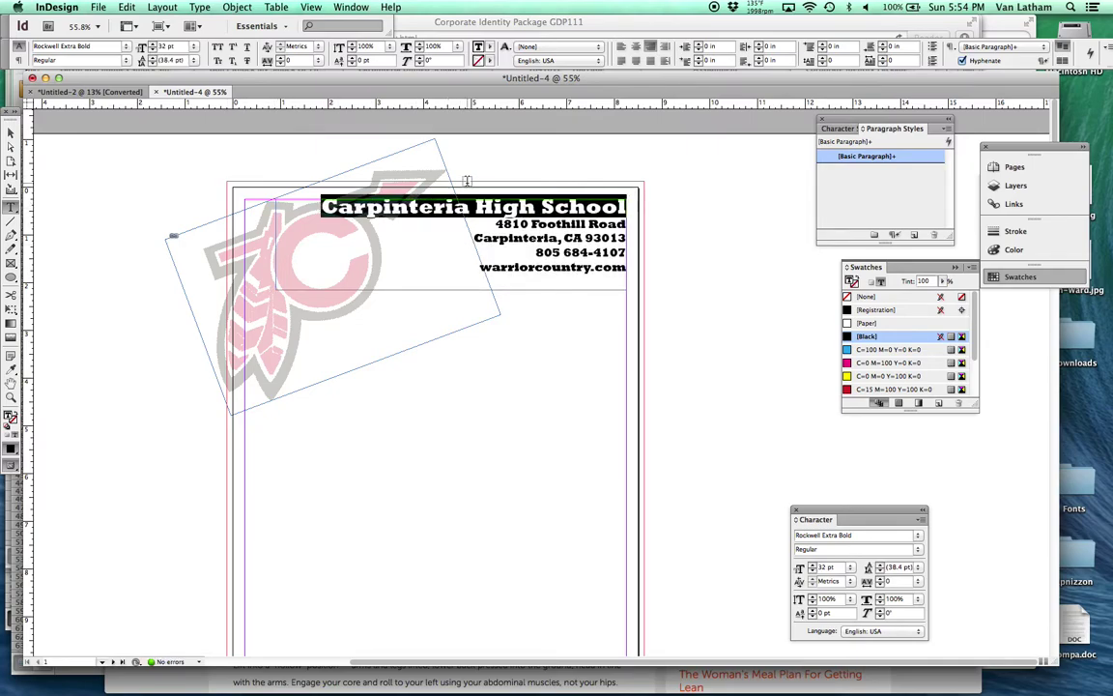
click(543, 208)
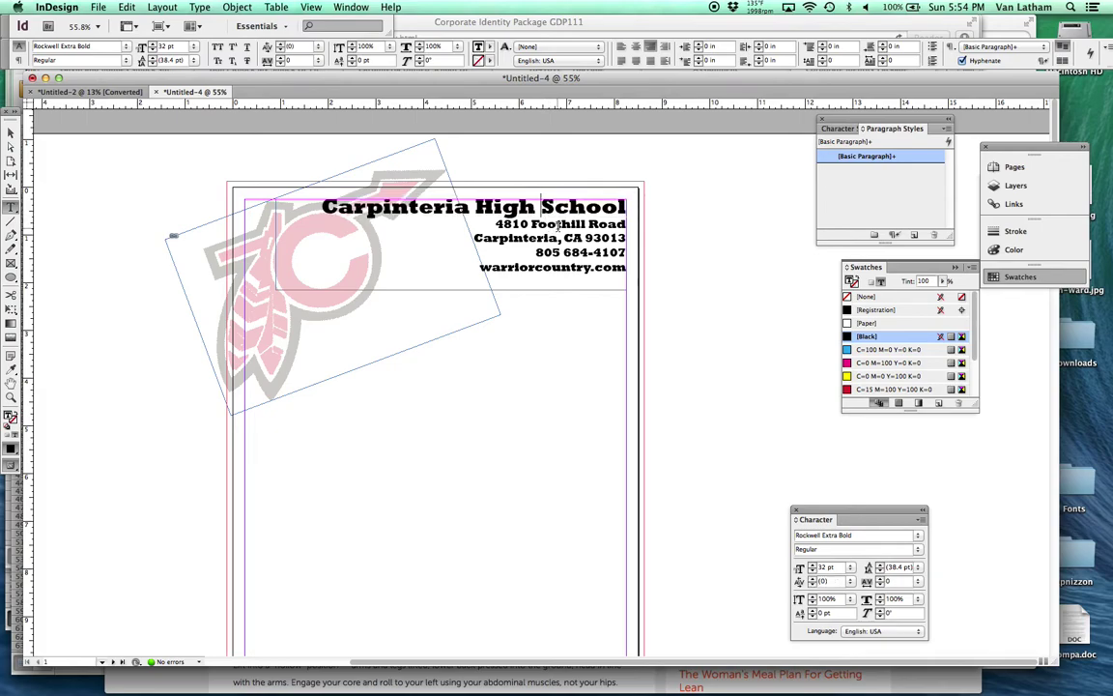
Step: Increase the leading of the address, phone and website lines
drag(558, 223, 560, 268)
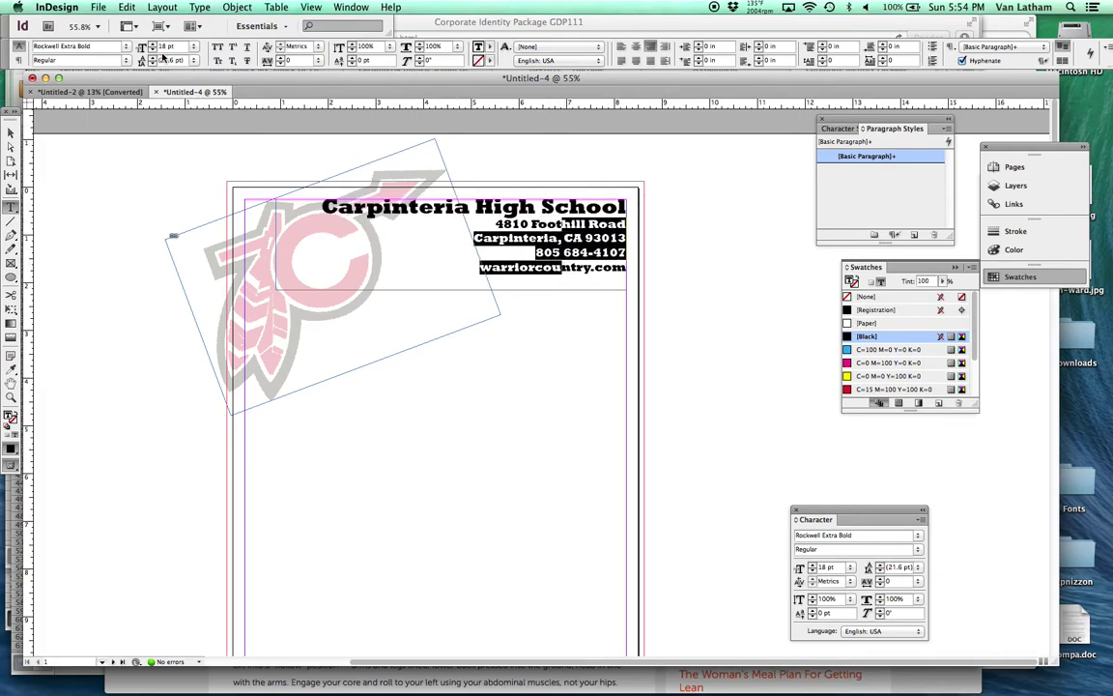
click(142, 57)
click(142, 57)
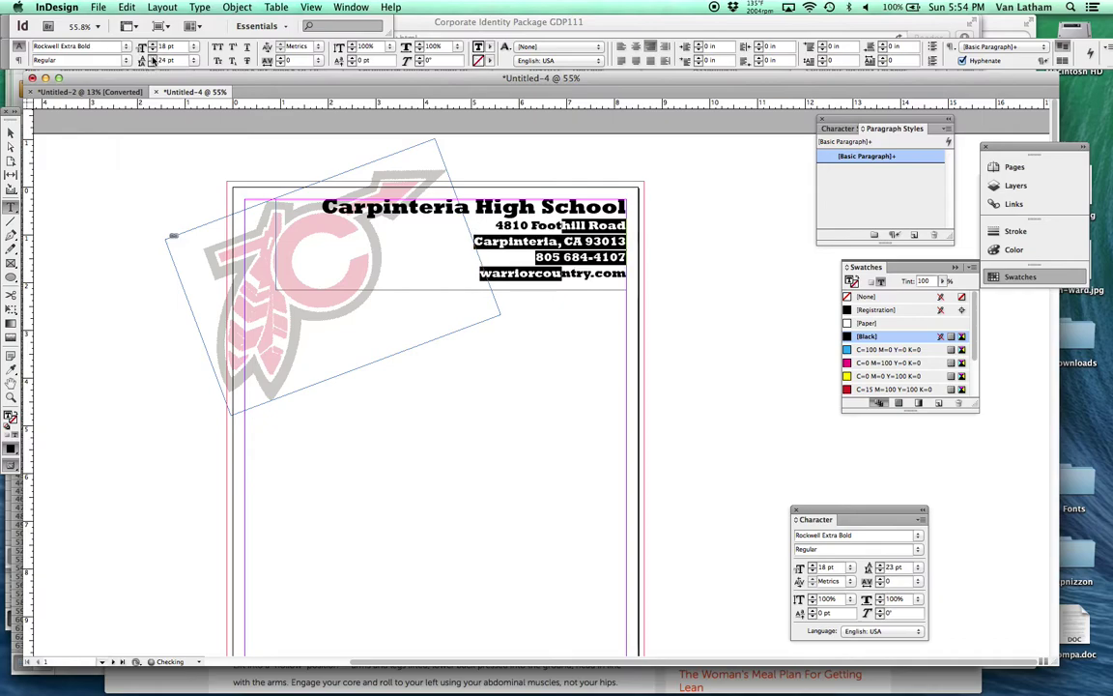
click(355, 439)
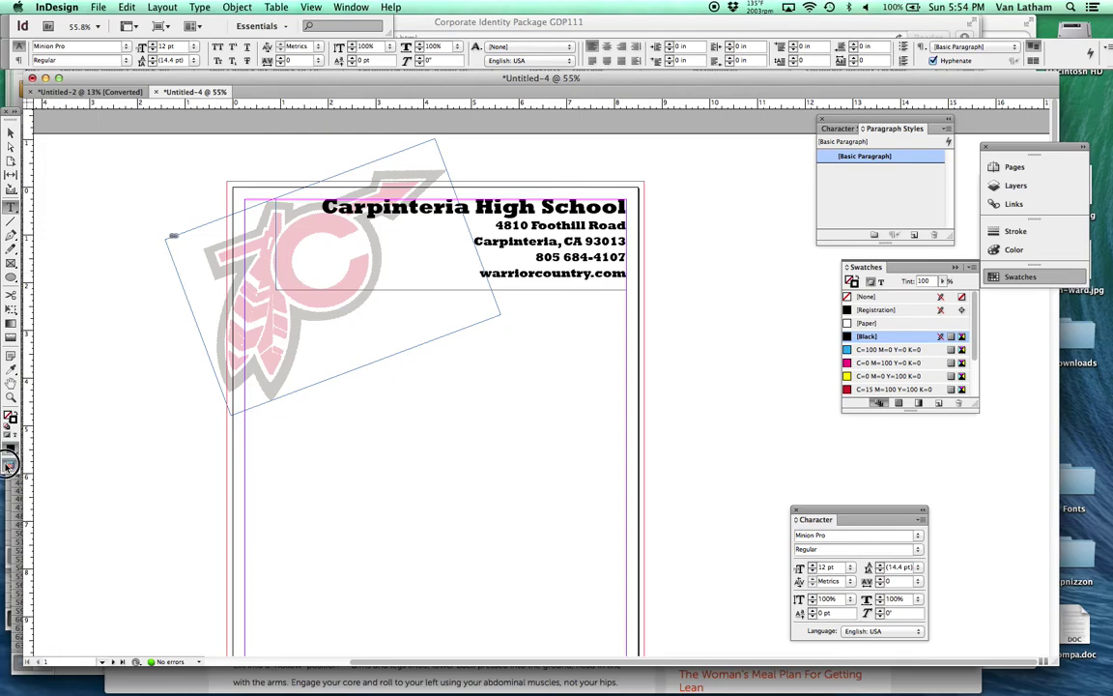
Step: Switch to Preview mode and nudge the contact text frame slightly left
drag(7, 465, 38, 432)
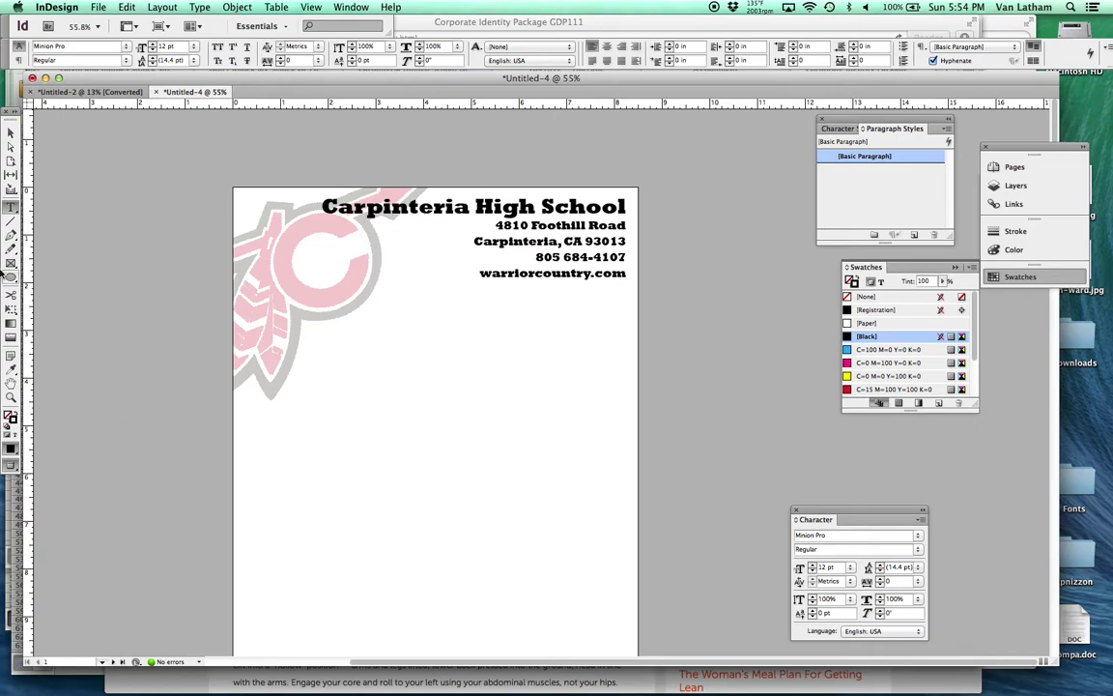
click(9, 134)
click(501, 218)
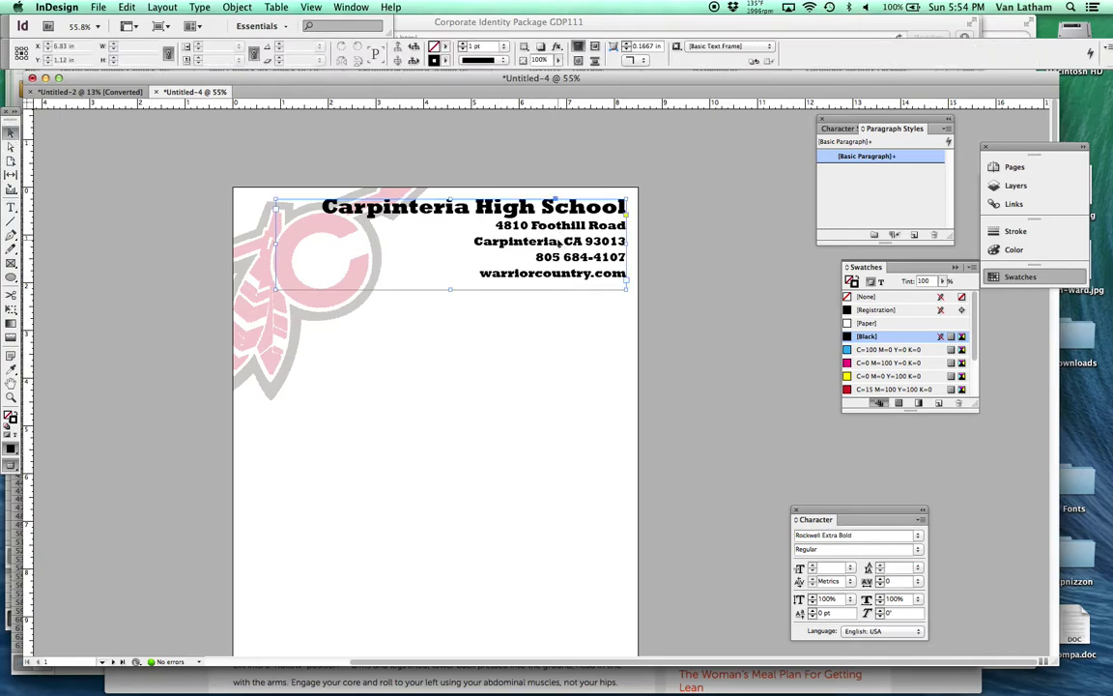
drag(558, 242, 546, 228)
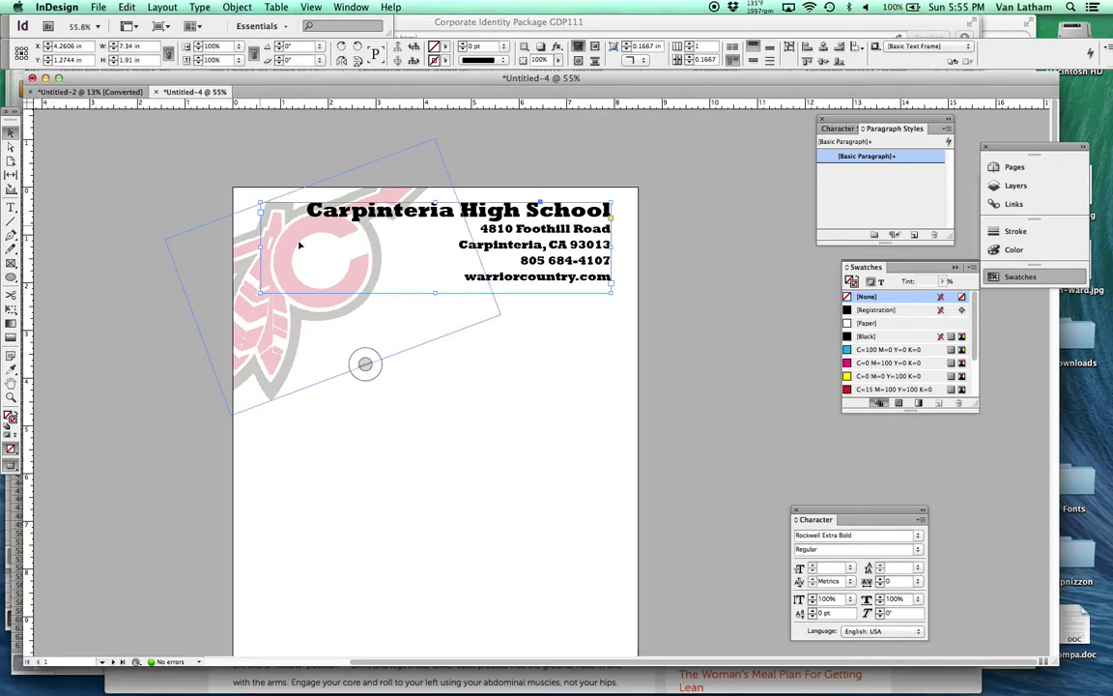
Step: Check Margins and Columns without changes, then return to Normal view with guides
click(166, 10)
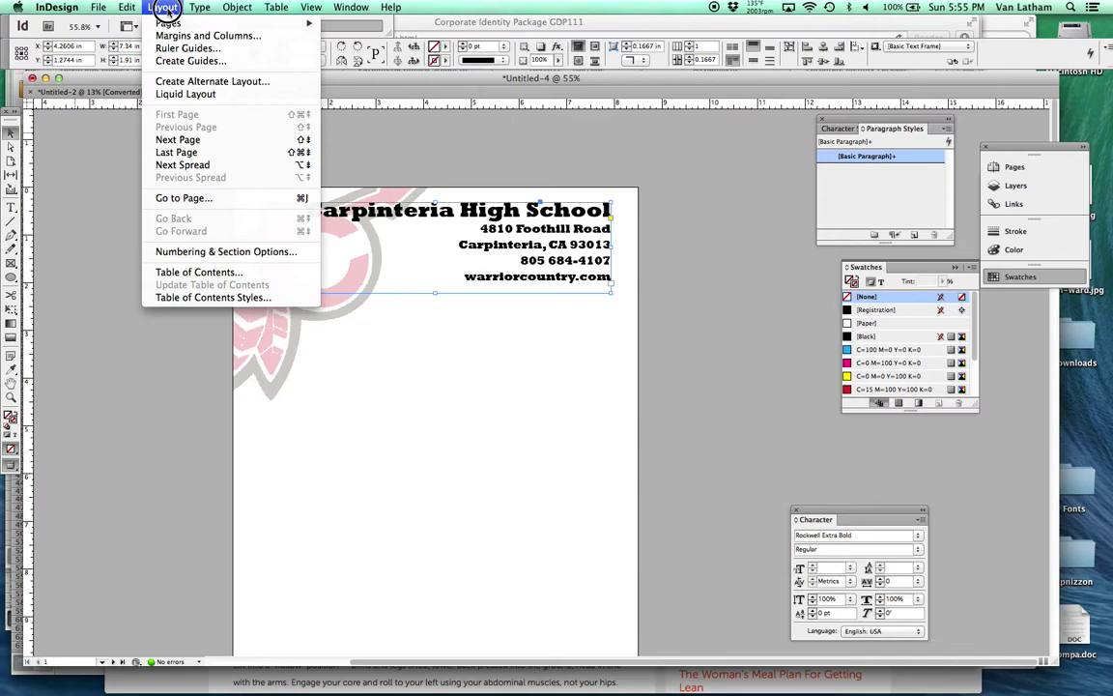
click(175, 37)
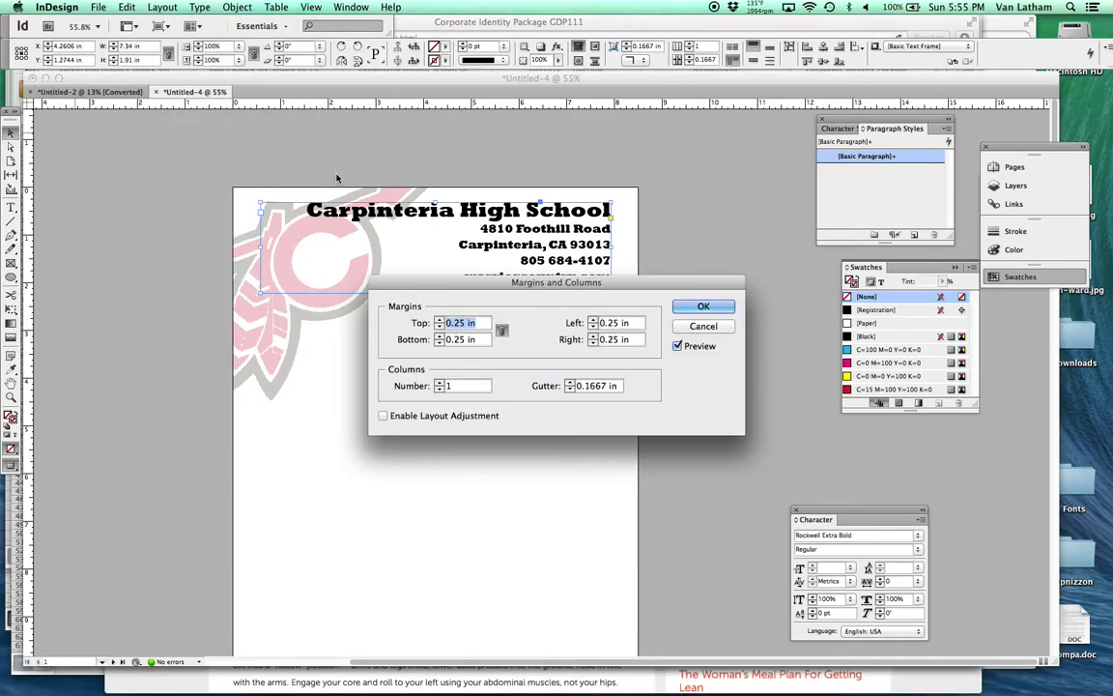
drag(497, 283, 503, 379)
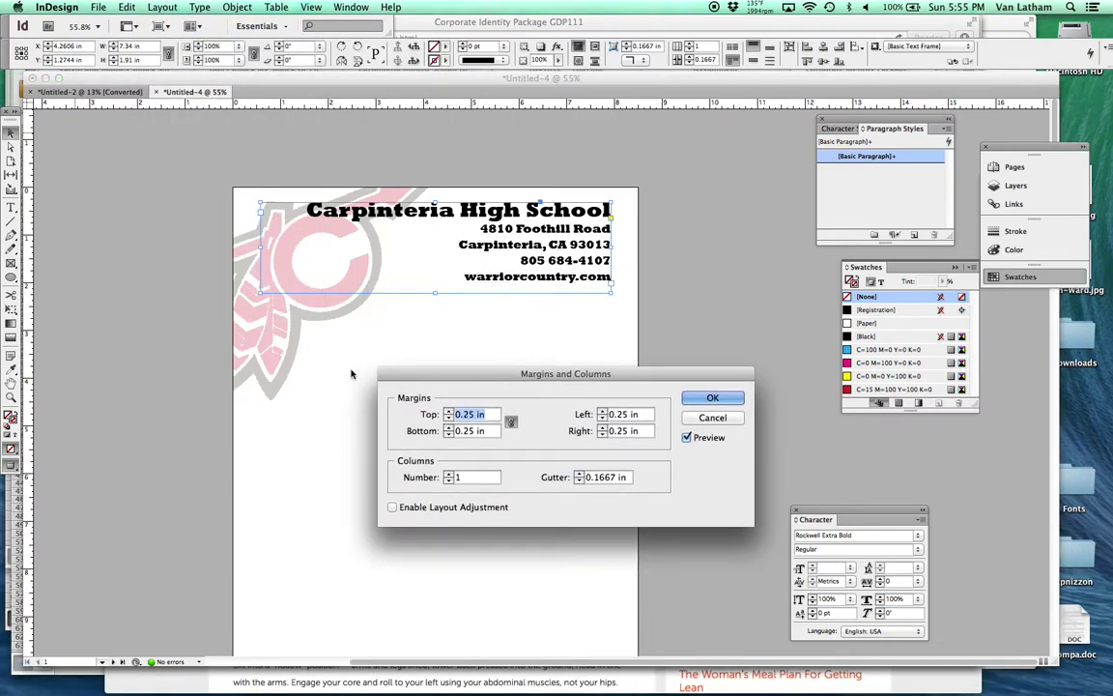
click(725, 419)
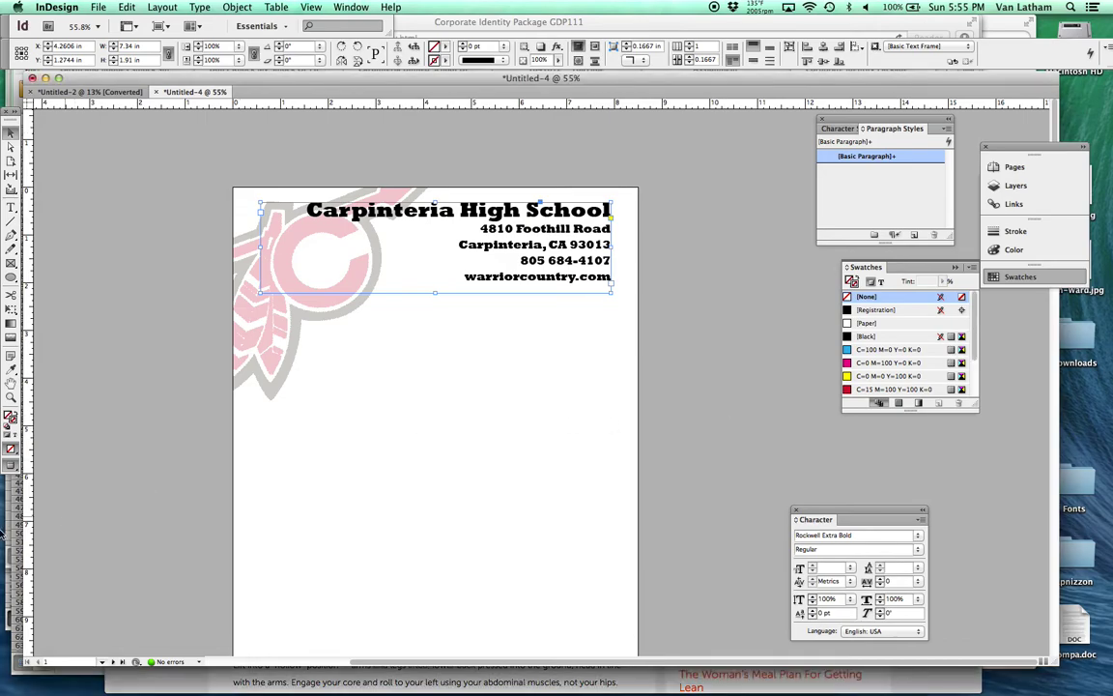
drag(11, 465, 43, 464)
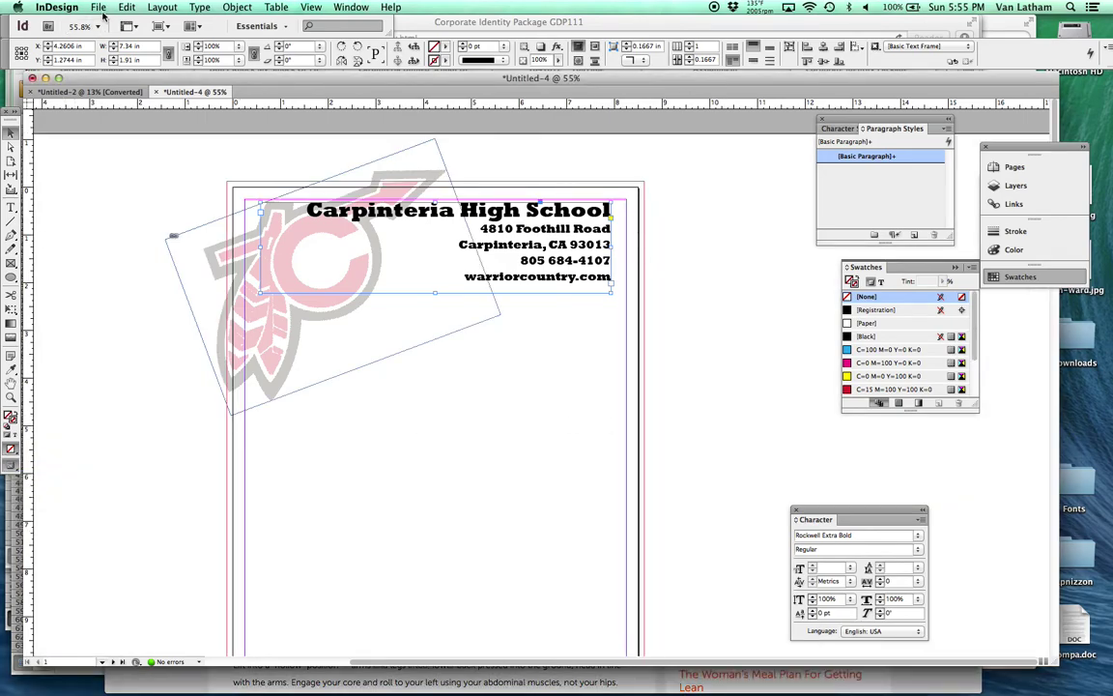
Step: Set all margins to 0.375 in and move the contact block right to the margin
click(205, 7)
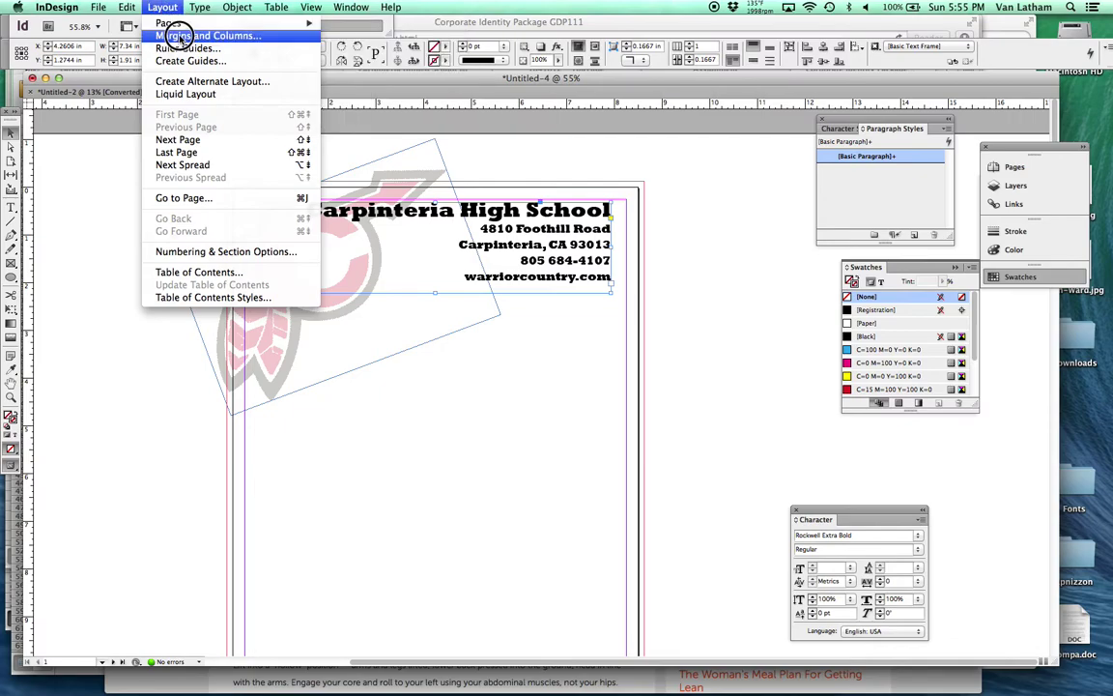
click(181, 35)
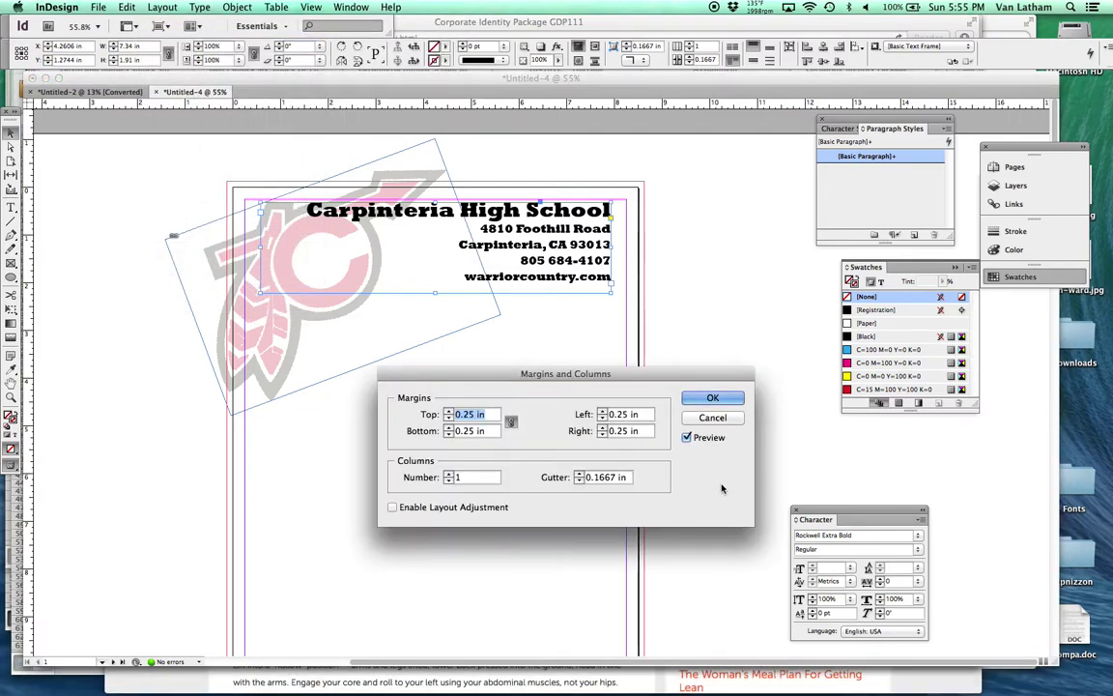
click(449, 428)
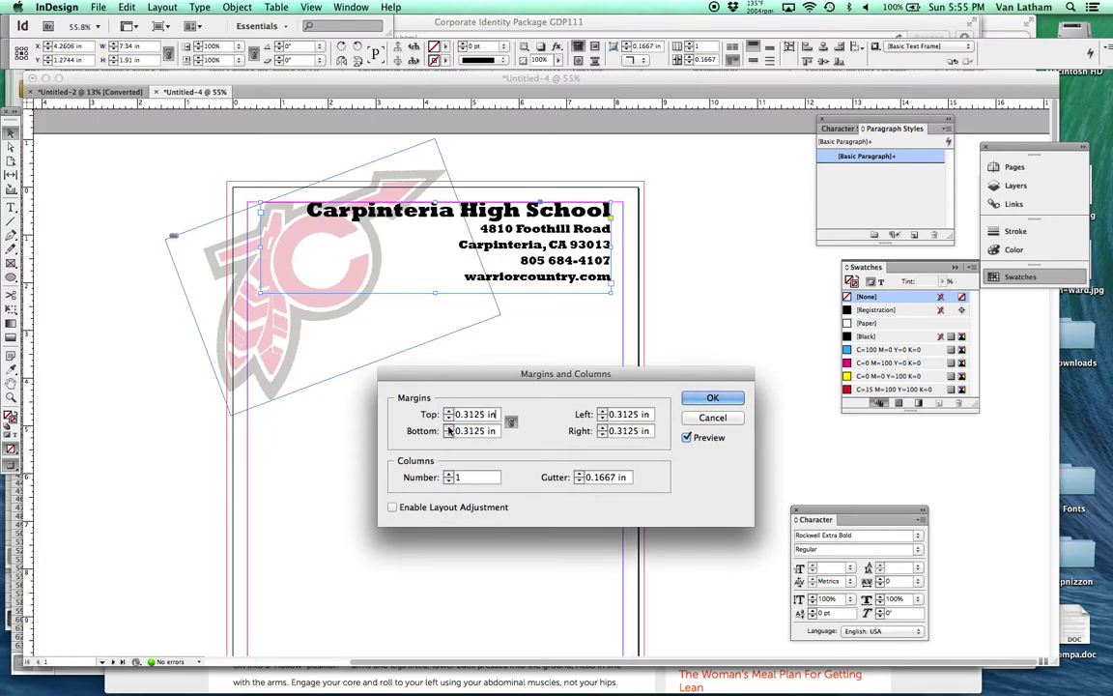
click(448, 427)
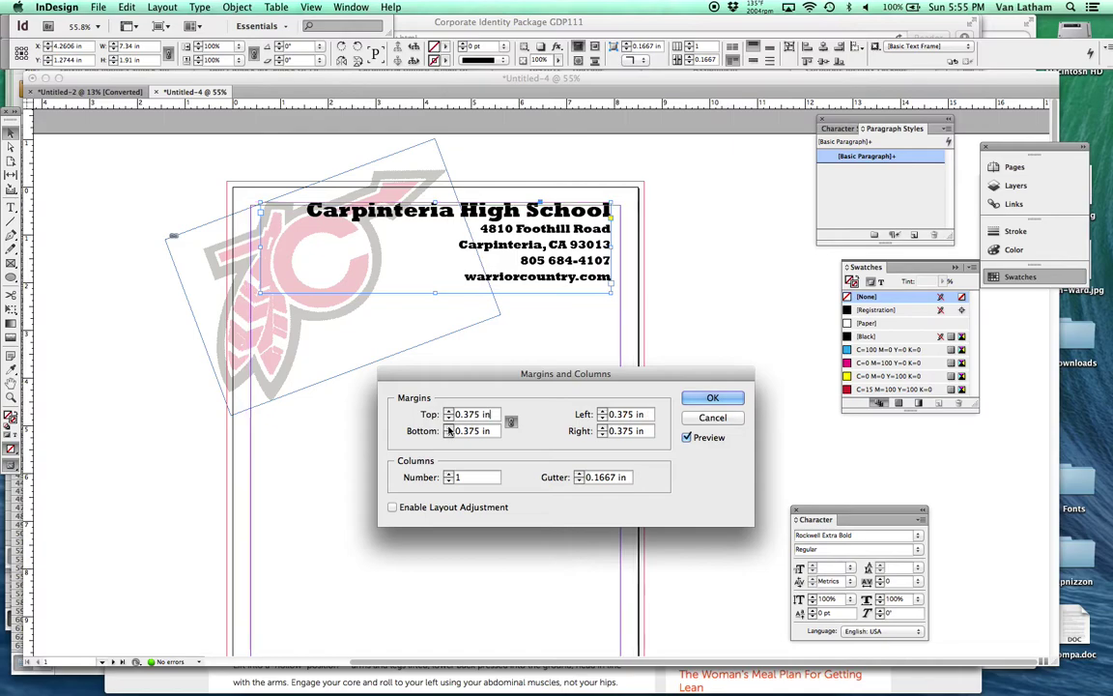
click(712, 398)
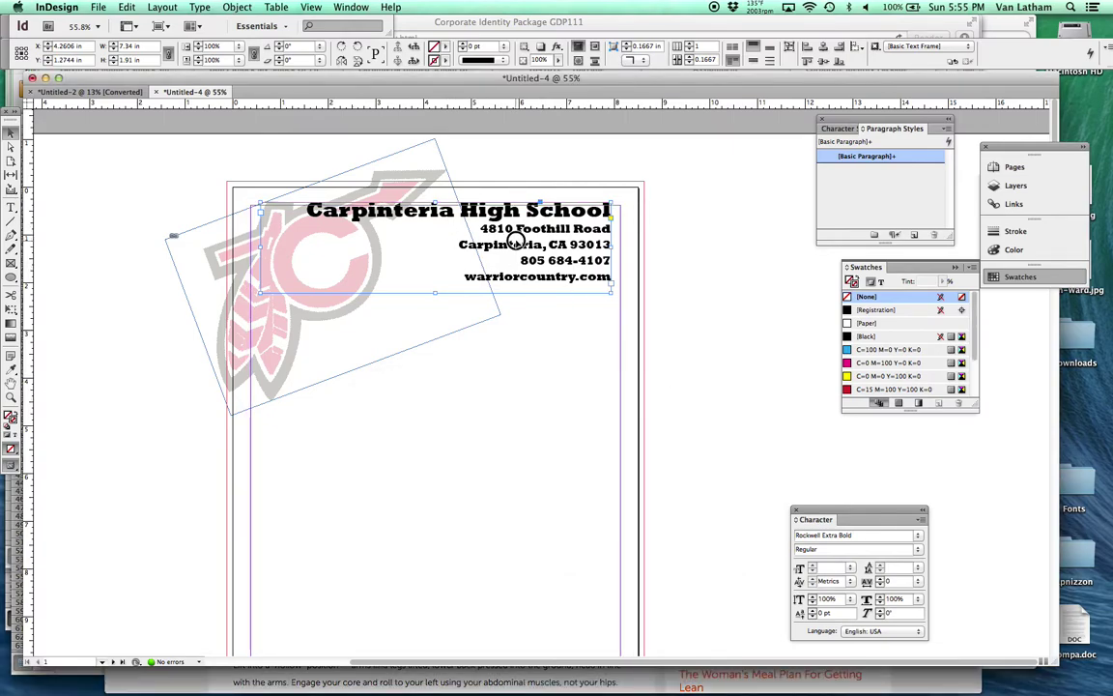
drag(517, 246, 536, 252)
click(676, 319)
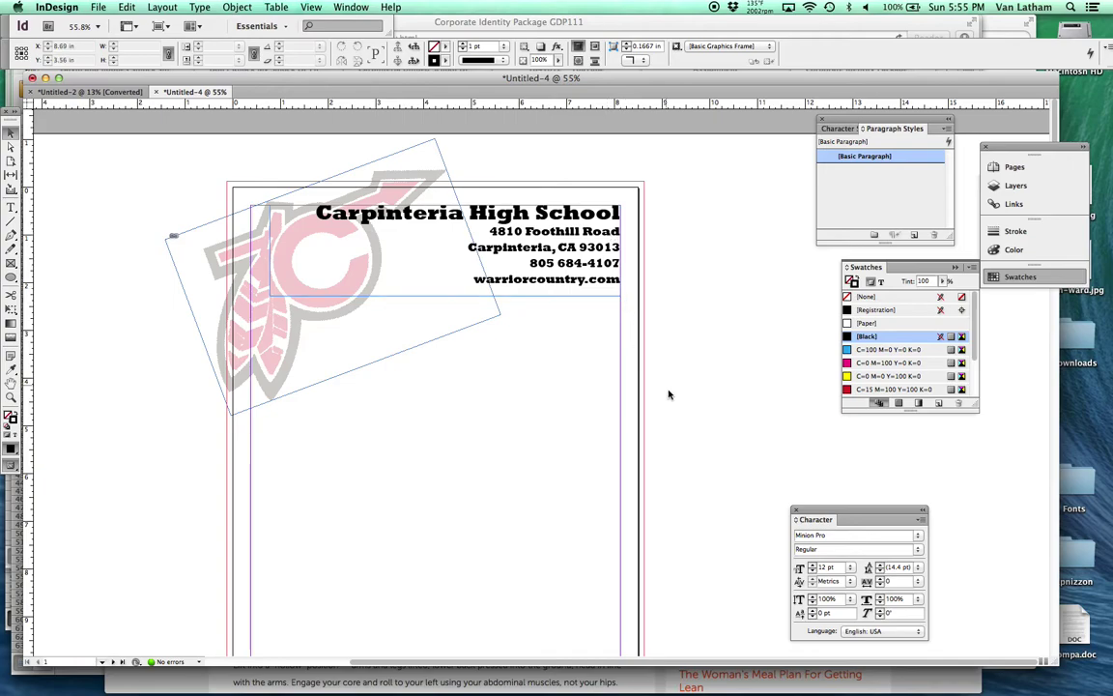
Step: Switch to Preview screen mode and select the Carpinteria High School headline
click(10, 467)
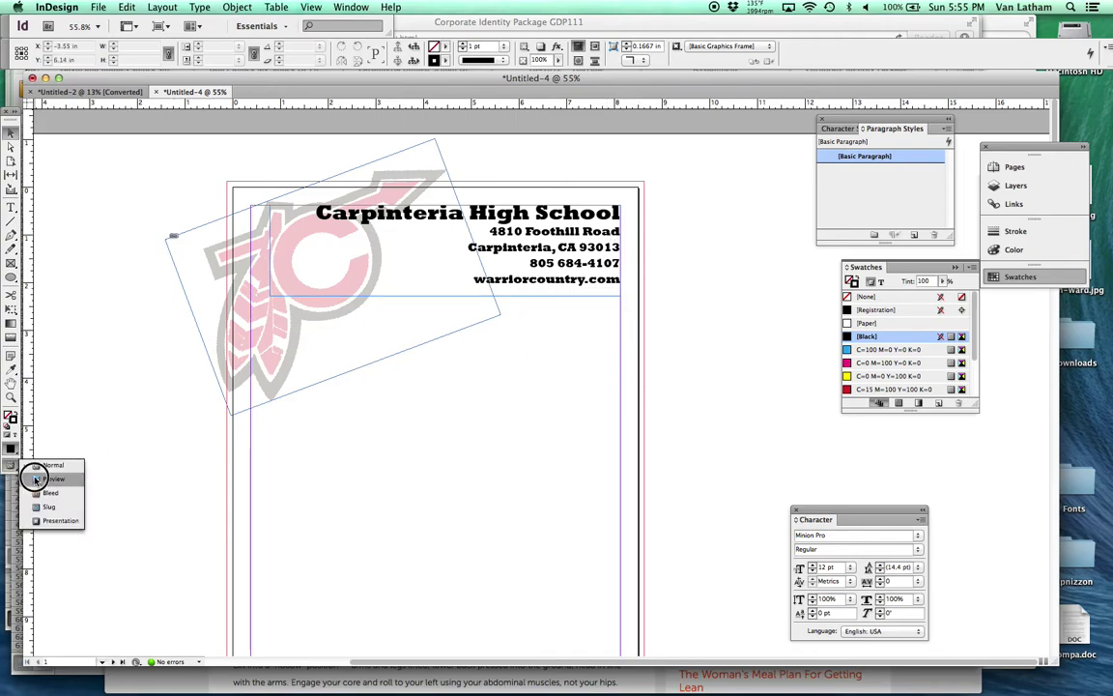
click(34, 480)
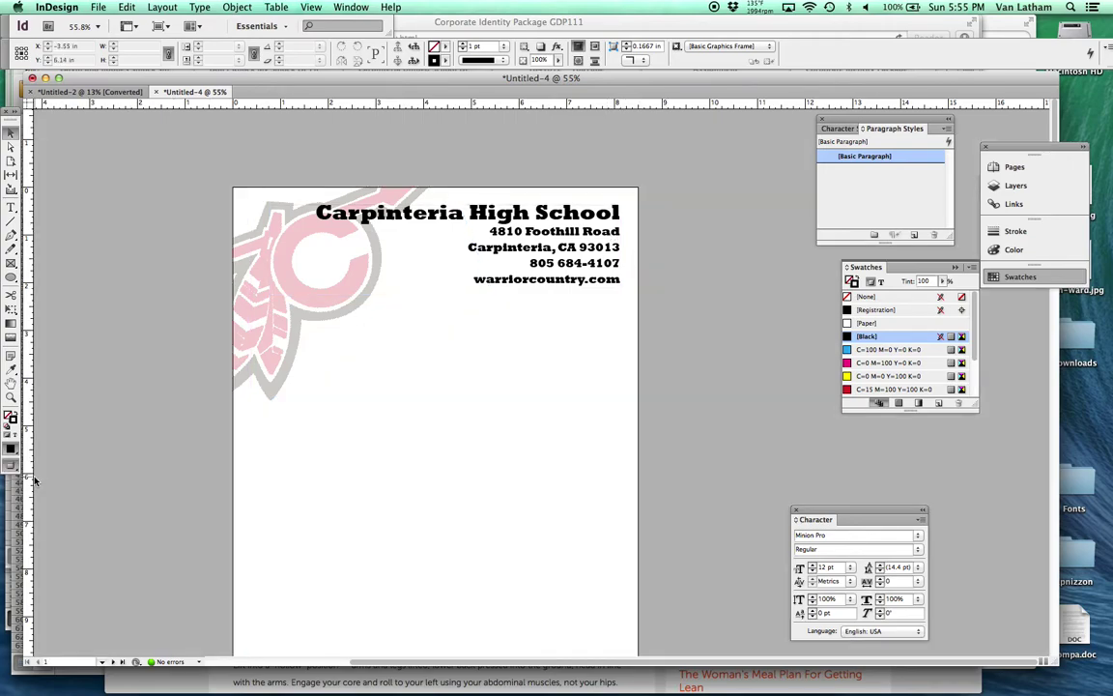
click(412, 203)
double_click(416, 209)
triple_click(417, 209)
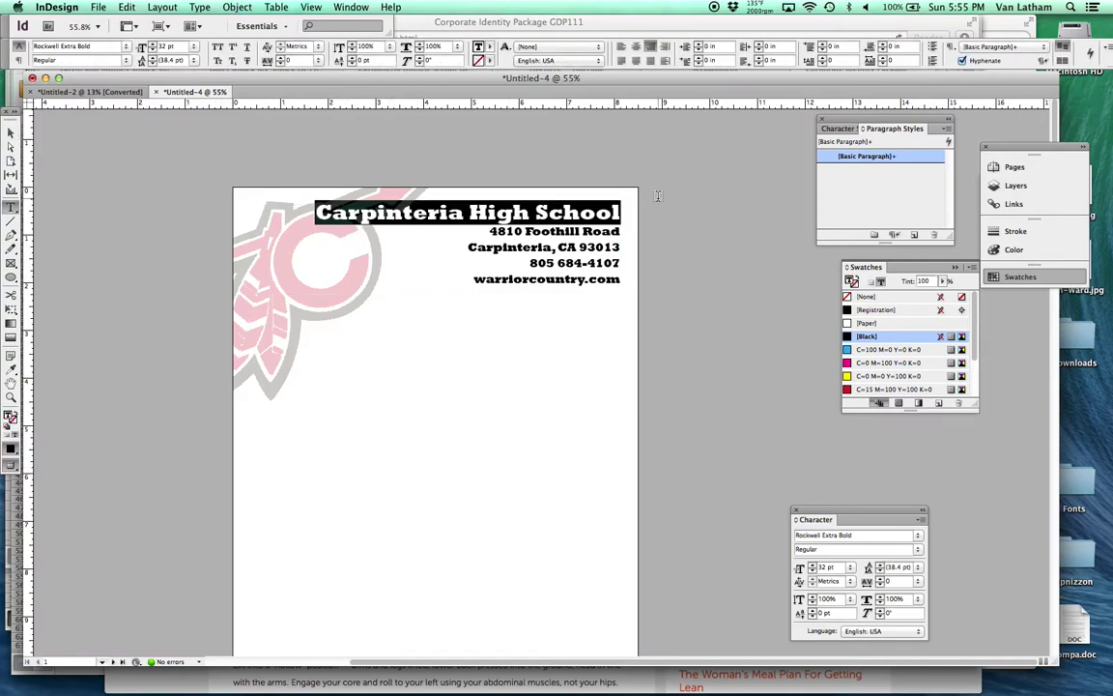
Step: Try None and Paper colours and the Stroke settings on the headline, leaving it black
click(854, 283)
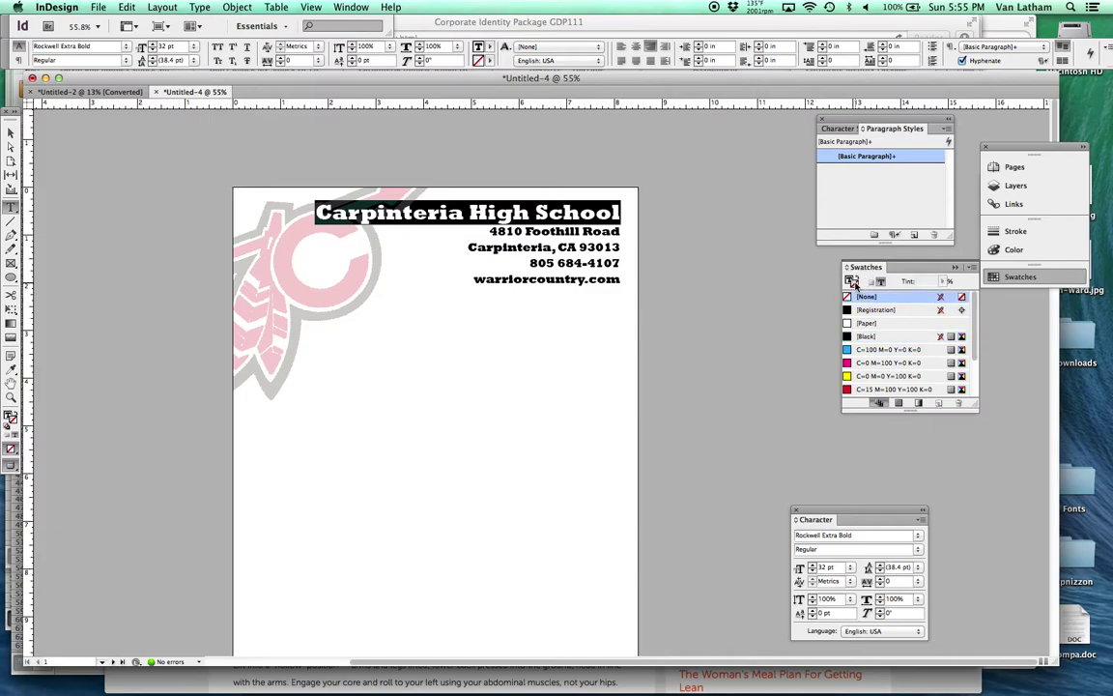
click(866, 328)
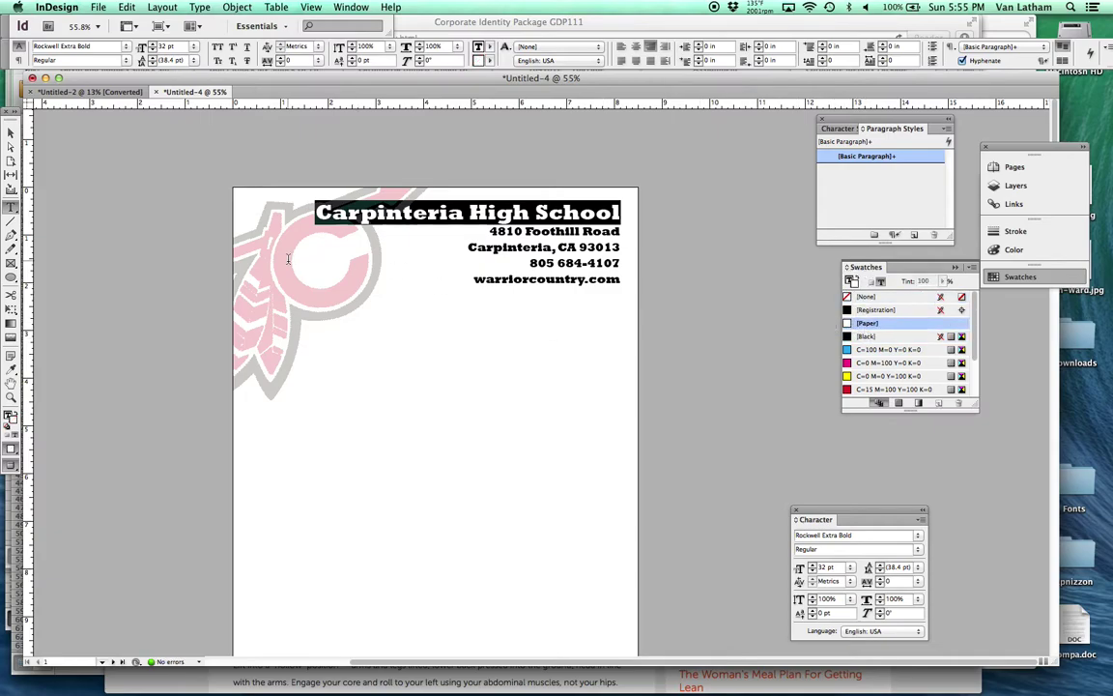
click(9, 138)
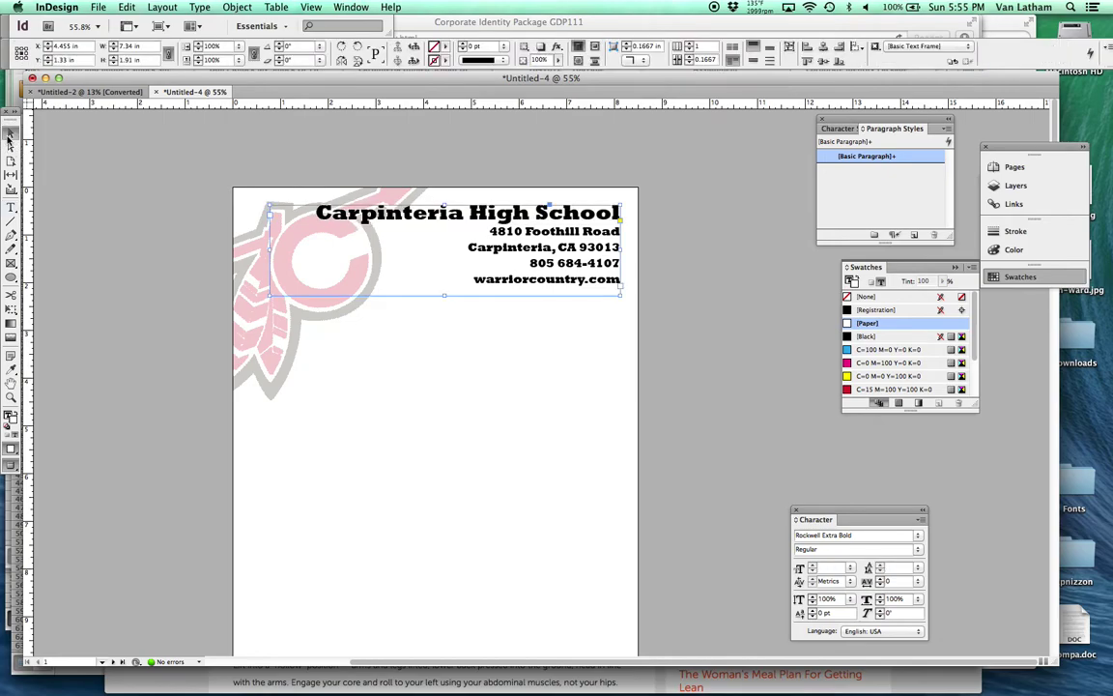
triple_click(358, 214)
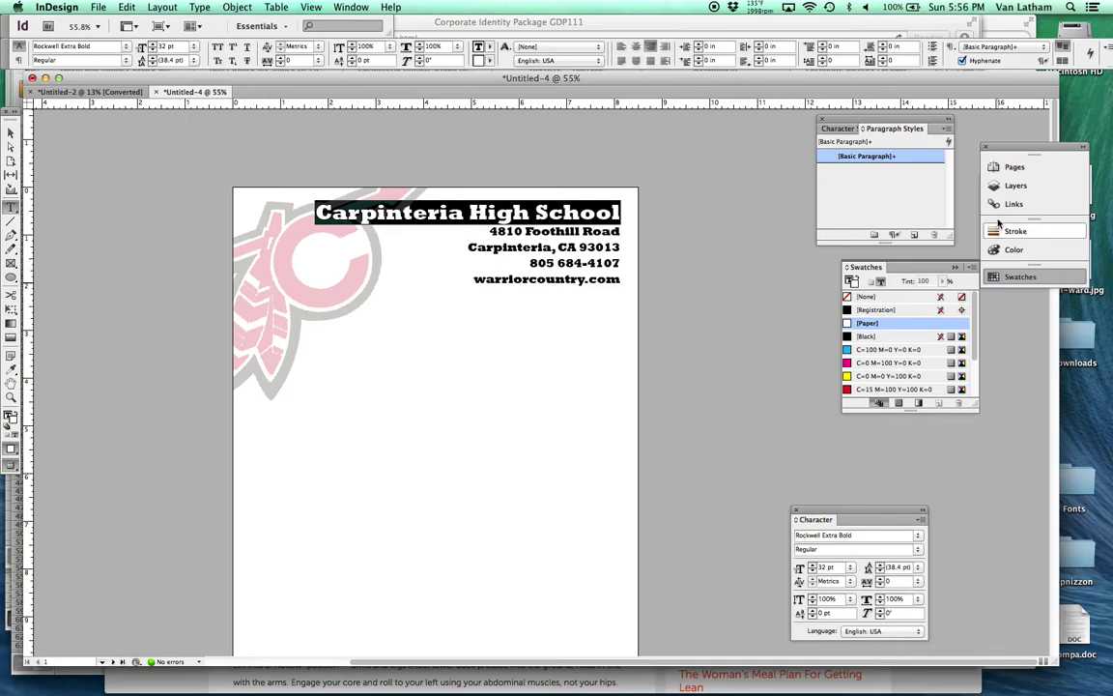
click(998, 233)
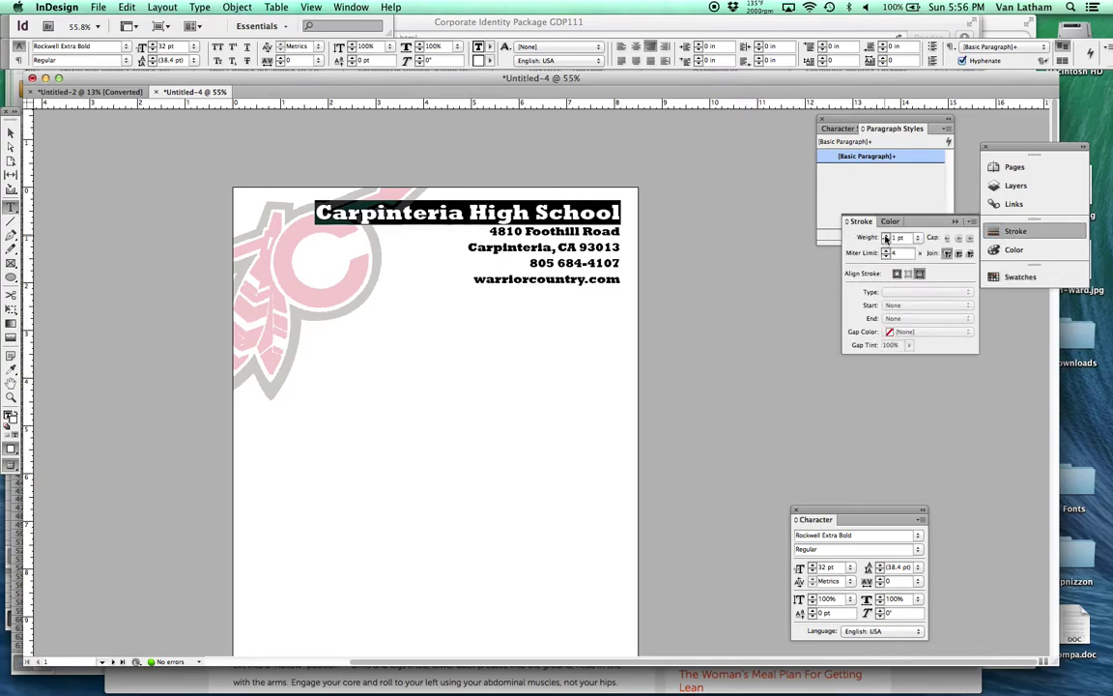
click(715, 368)
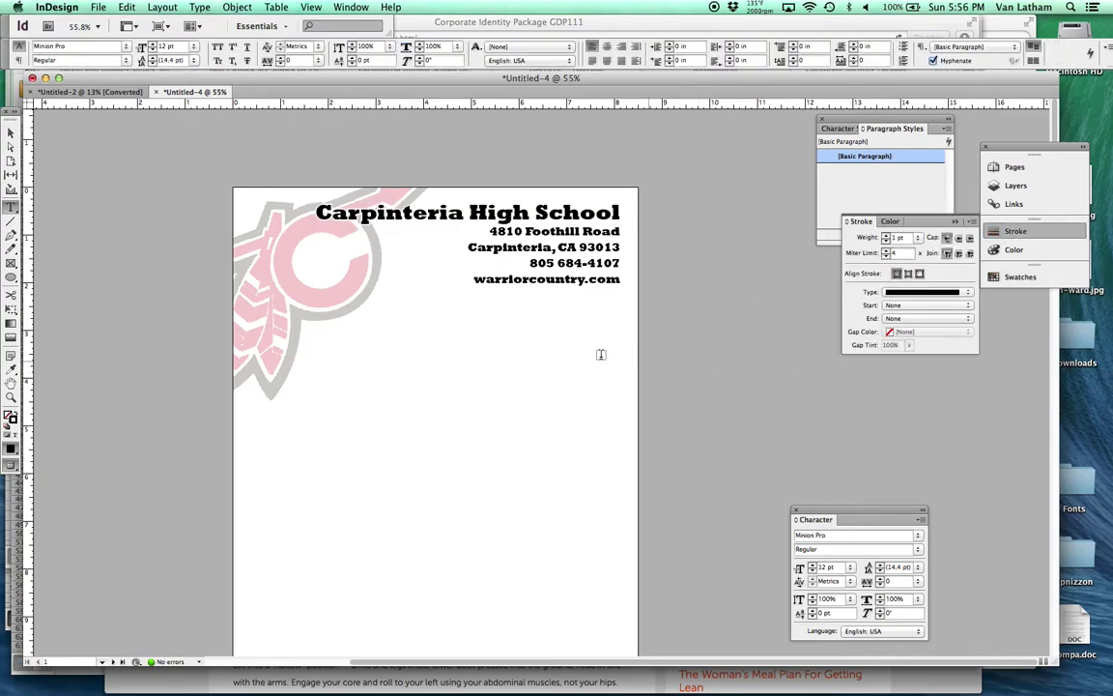
Step: Zoom and scroll down through the document until blank page 2 is in view
key(ctrl+equal)
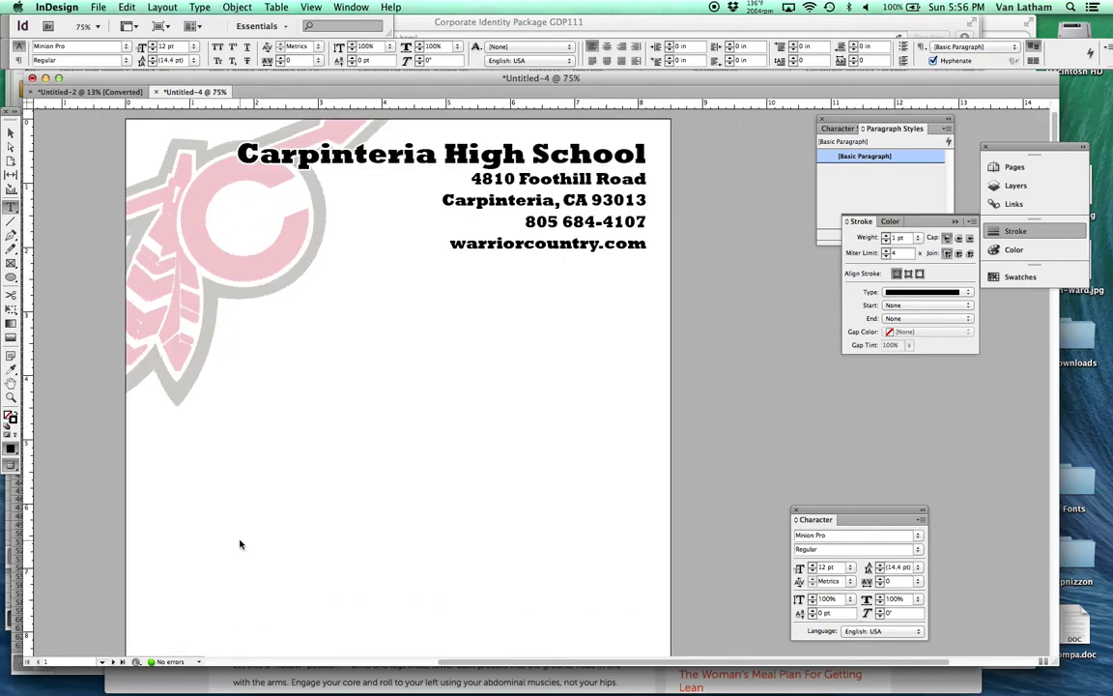
scroll(173, 394, up, 3)
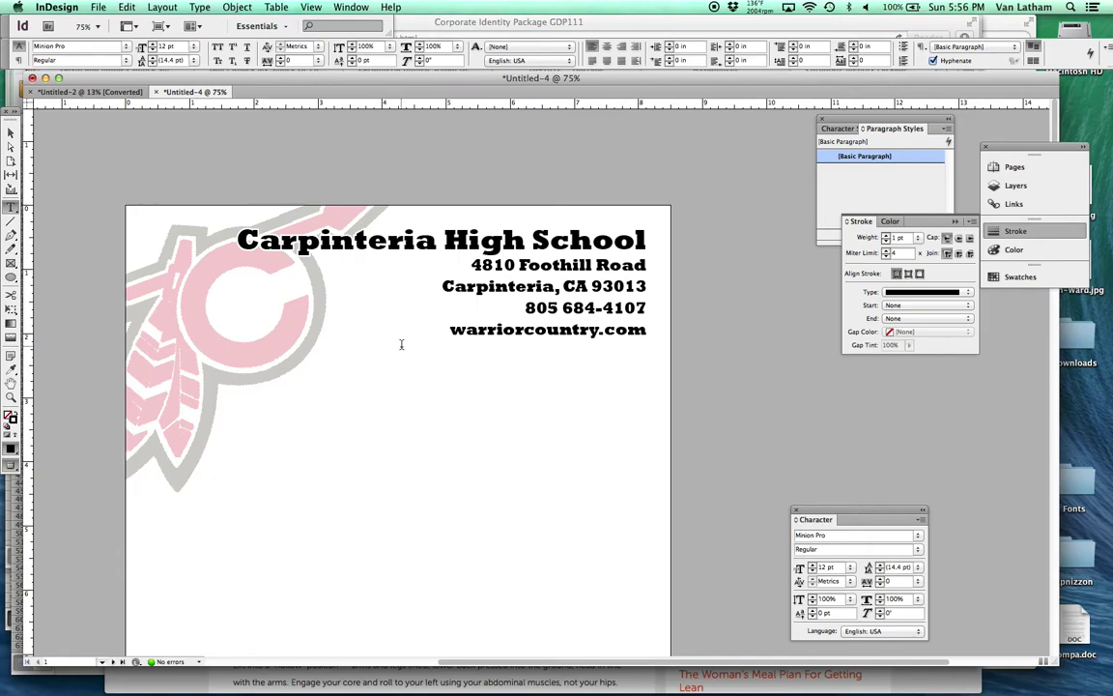
scroll(400, 344, down, 3)
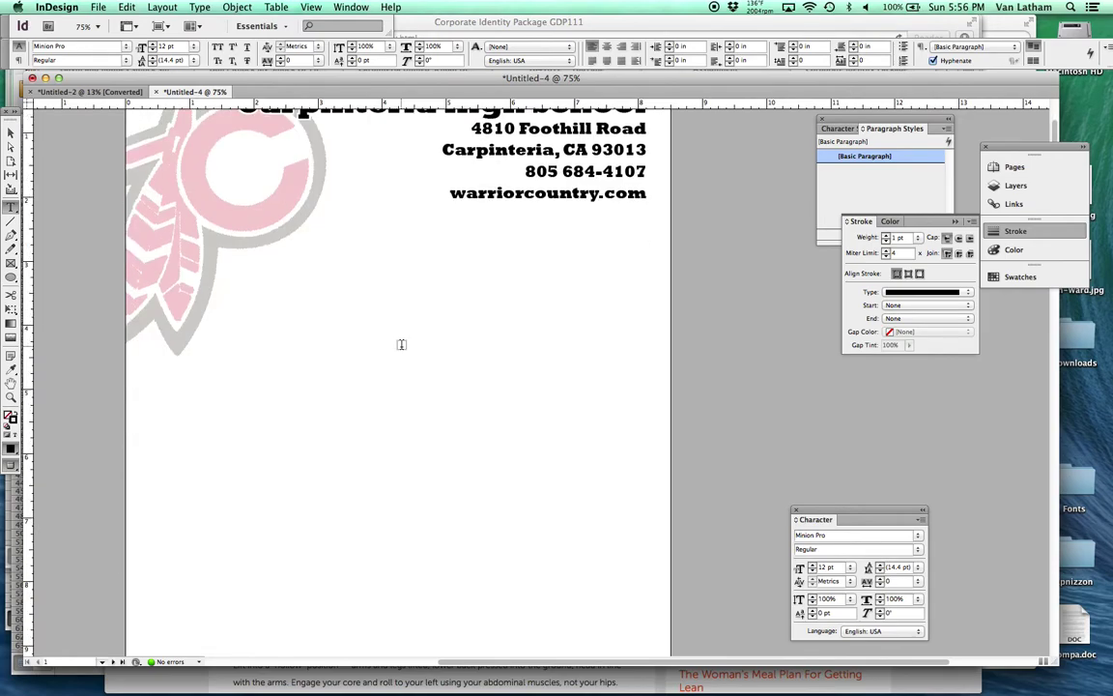
scroll(401, 344, up, 3)
scroll(401, 344, down, 4)
scroll(401, 344, down, 1)
scroll(401, 344, up, 5)
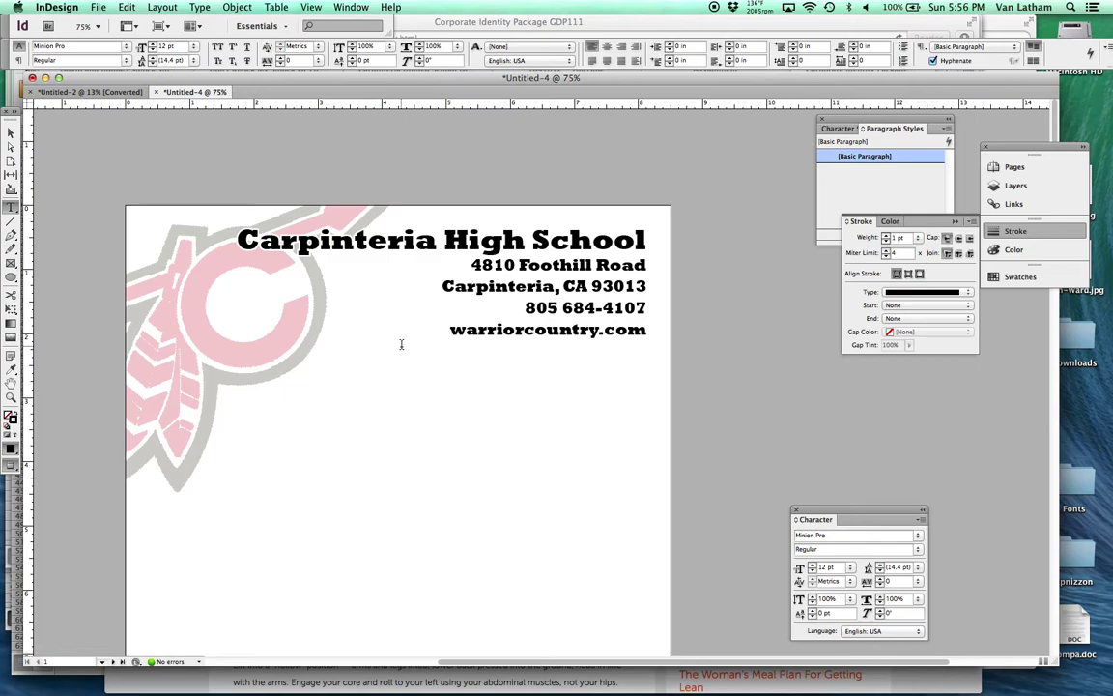
scroll(400, 344, down, 8)
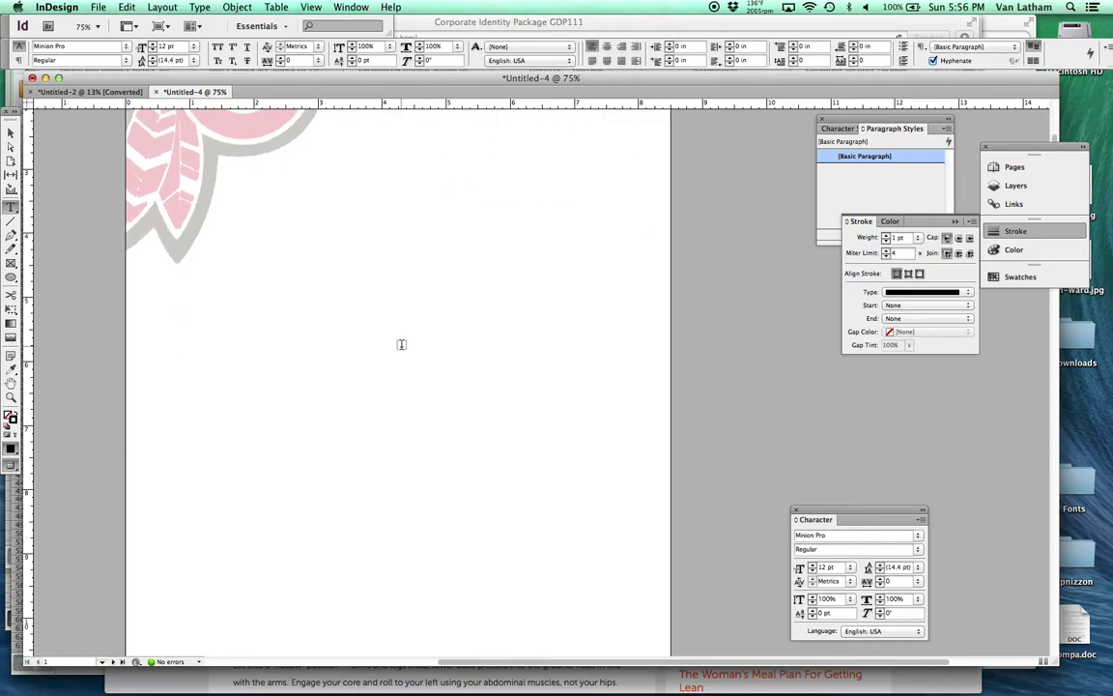
scroll(401, 344, down, 1)
scroll(401, 344, down, 2)
scroll(400, 344, down, 3)
scroll(400, 344, down, 5)
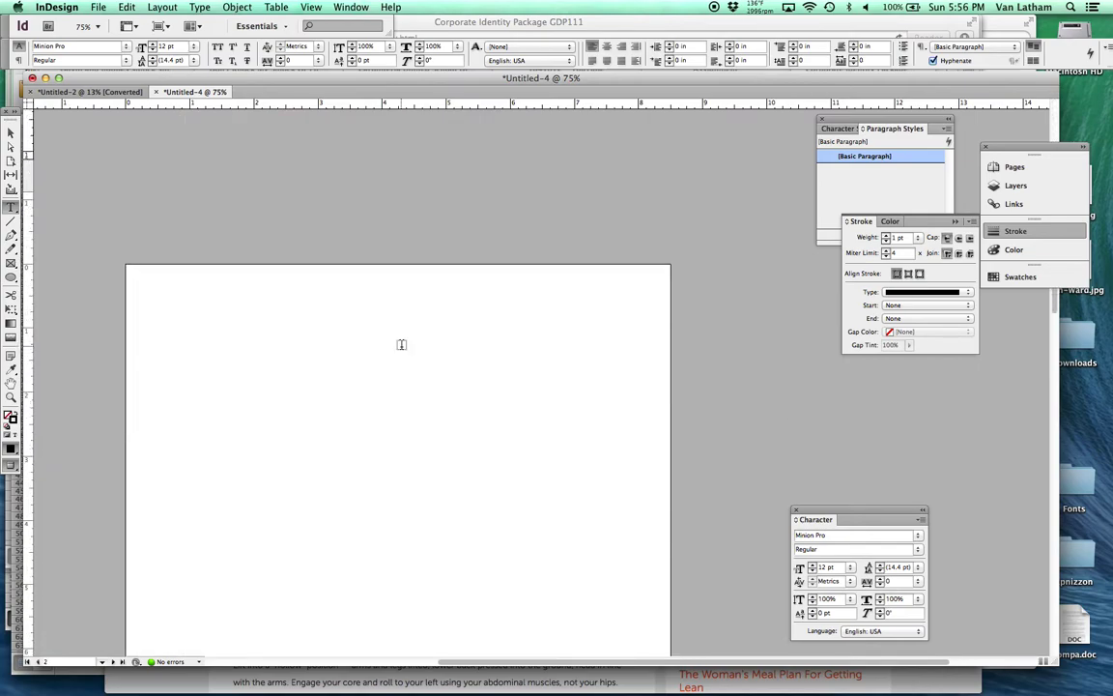
scroll(401, 344, up, 1)
scroll(400, 344, up, 10)
scroll(401, 343, up, 1)
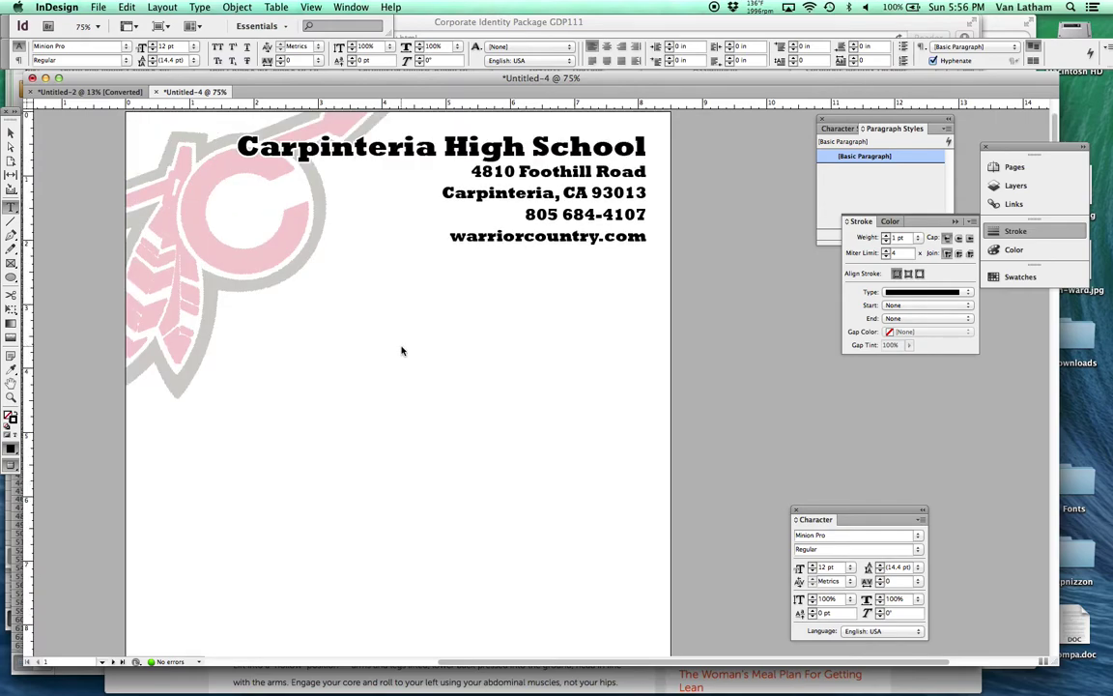
key(super+minus)
key(super+minus)
key(super+minus)
key(super+equal)
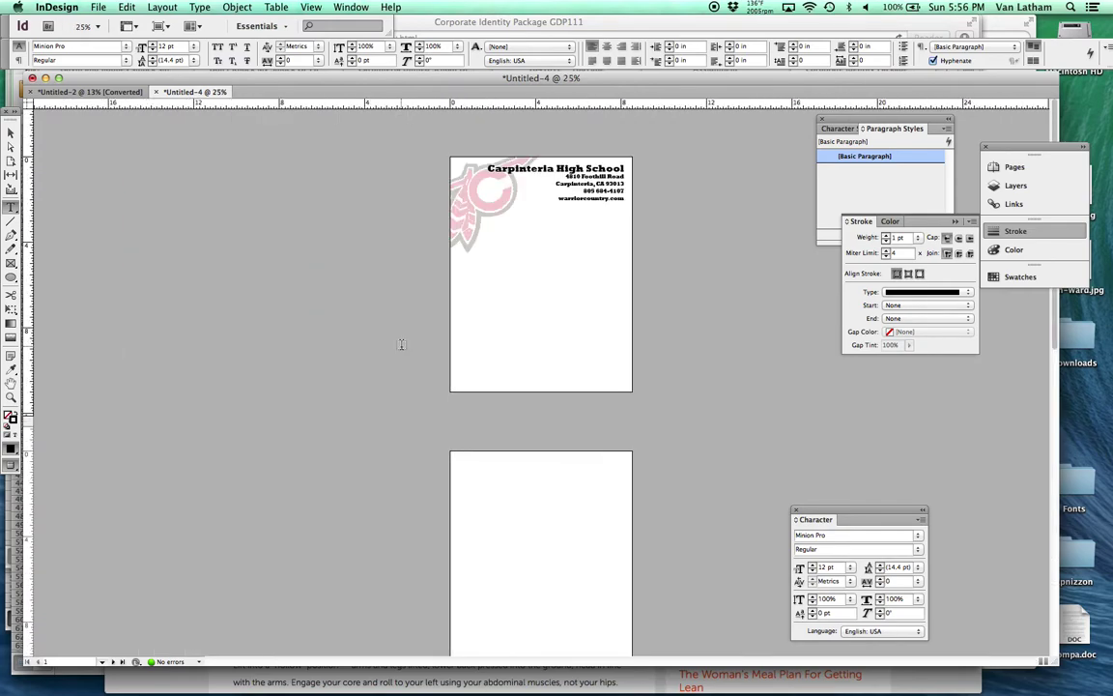
scroll(507, 461, down, 5)
scroll(507, 461, up, 1)
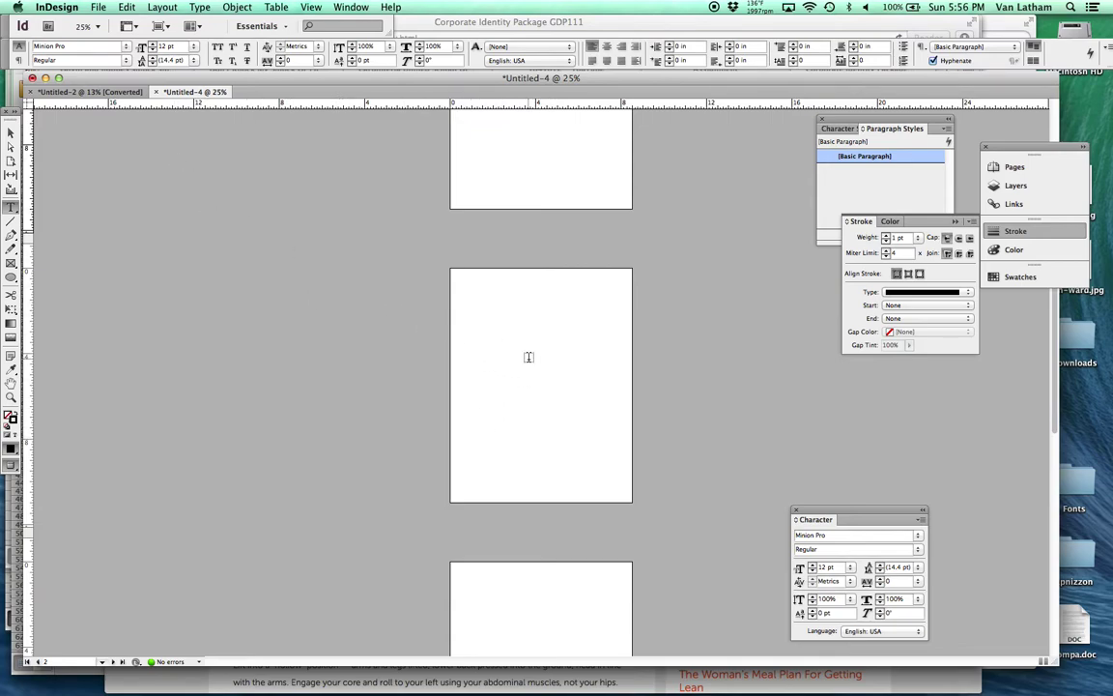
scroll(528, 357, down, 2)
scroll(528, 357, down, 2)
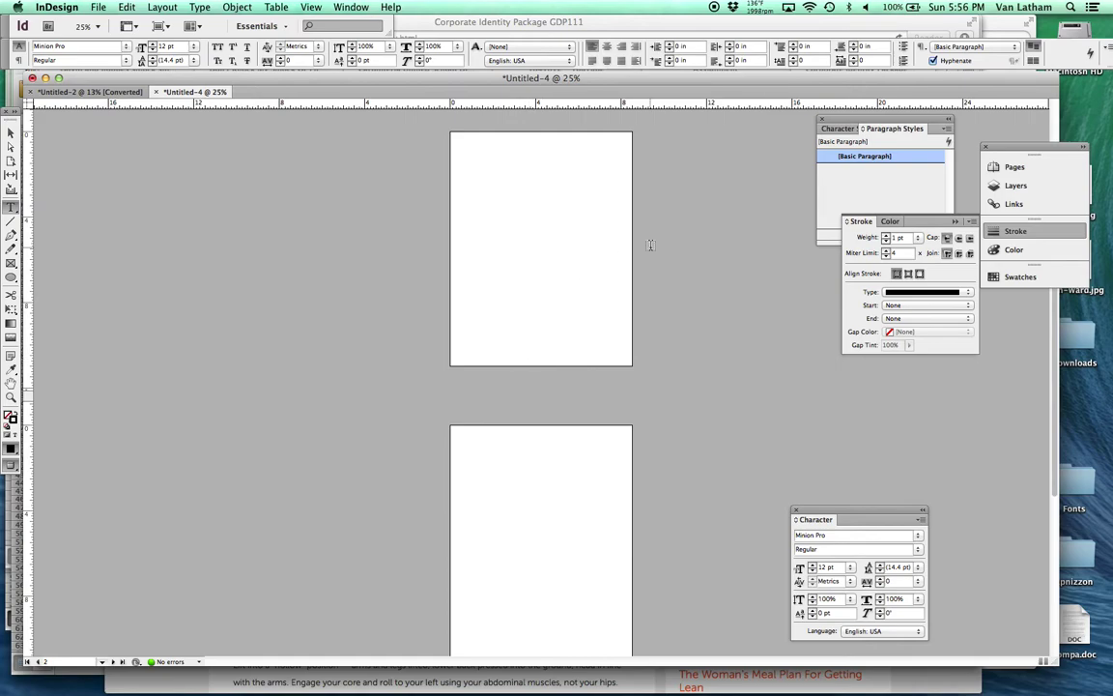
Step: Select page 2 in the Pages panel and resize it to US Business Card, 3.5 × 2 in
click(1016, 169)
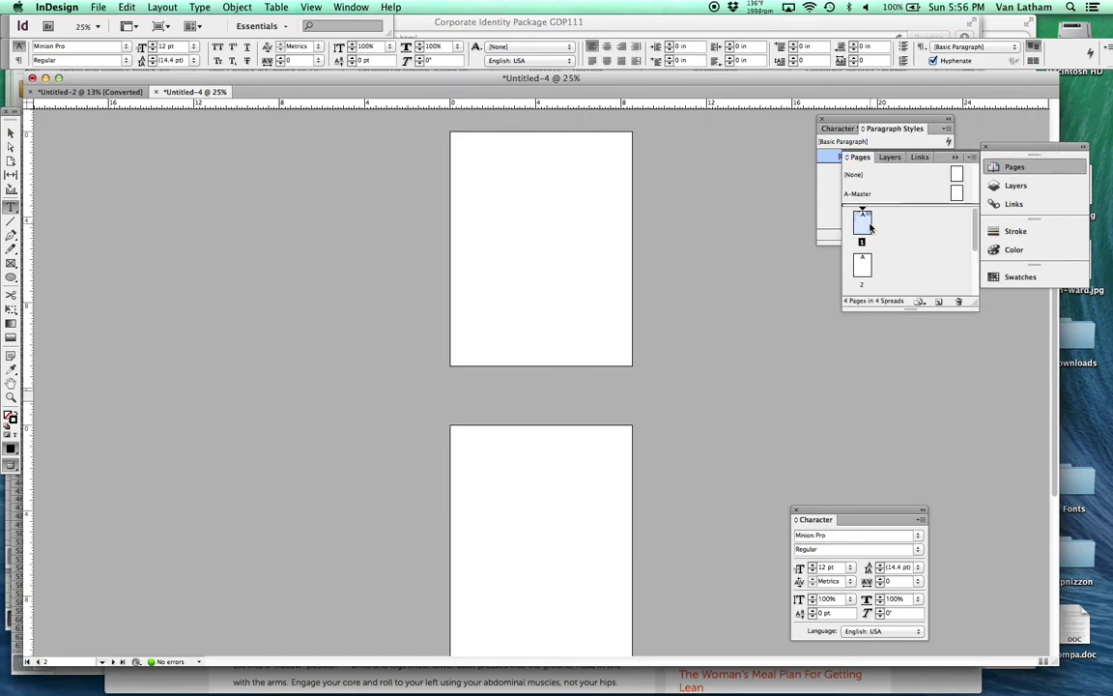
click(864, 267)
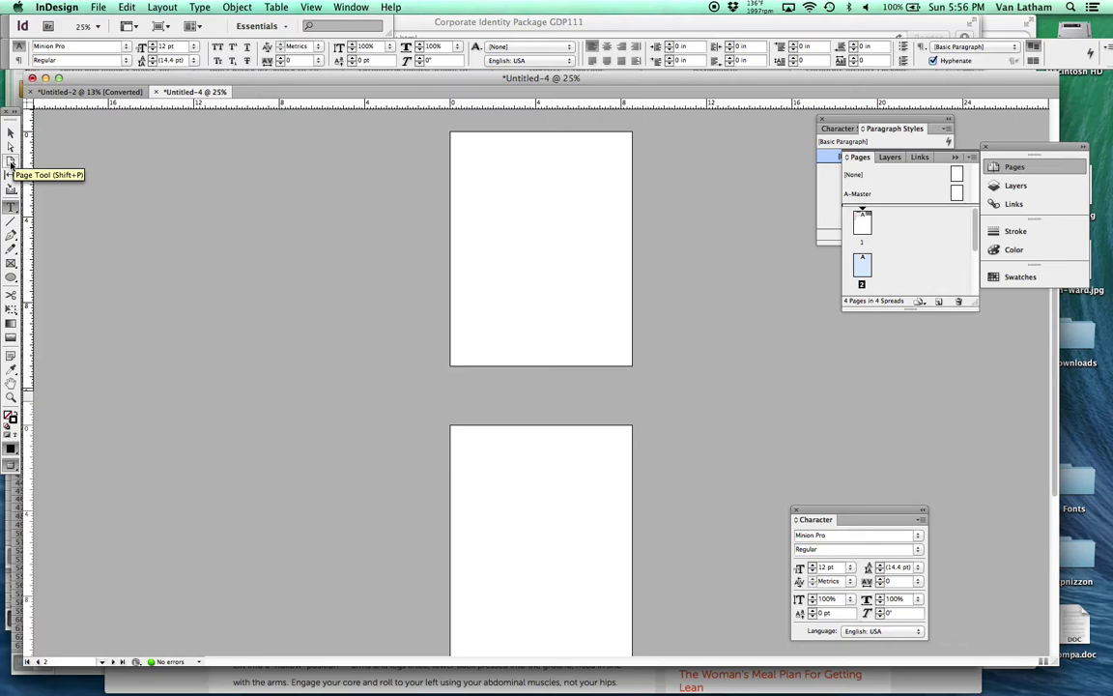
click(12, 162)
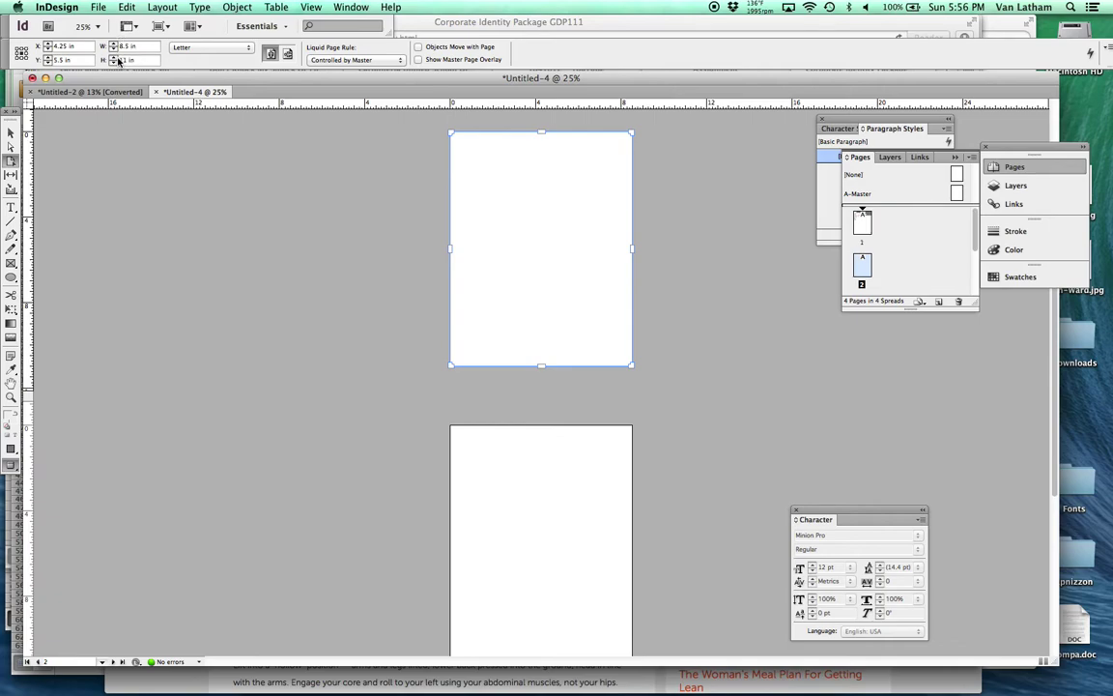
click(224, 50)
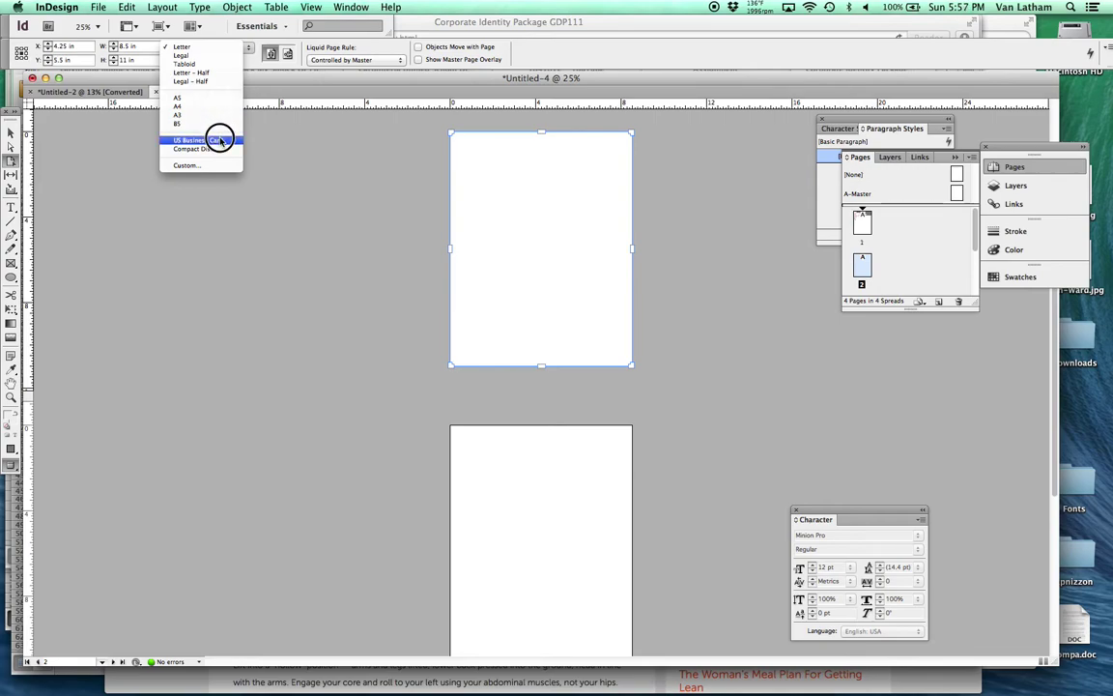
click(219, 140)
Step: Cut the faded logo and contact block from page 1 and paste them onto page 2
scroll(386, 225, up, 5)
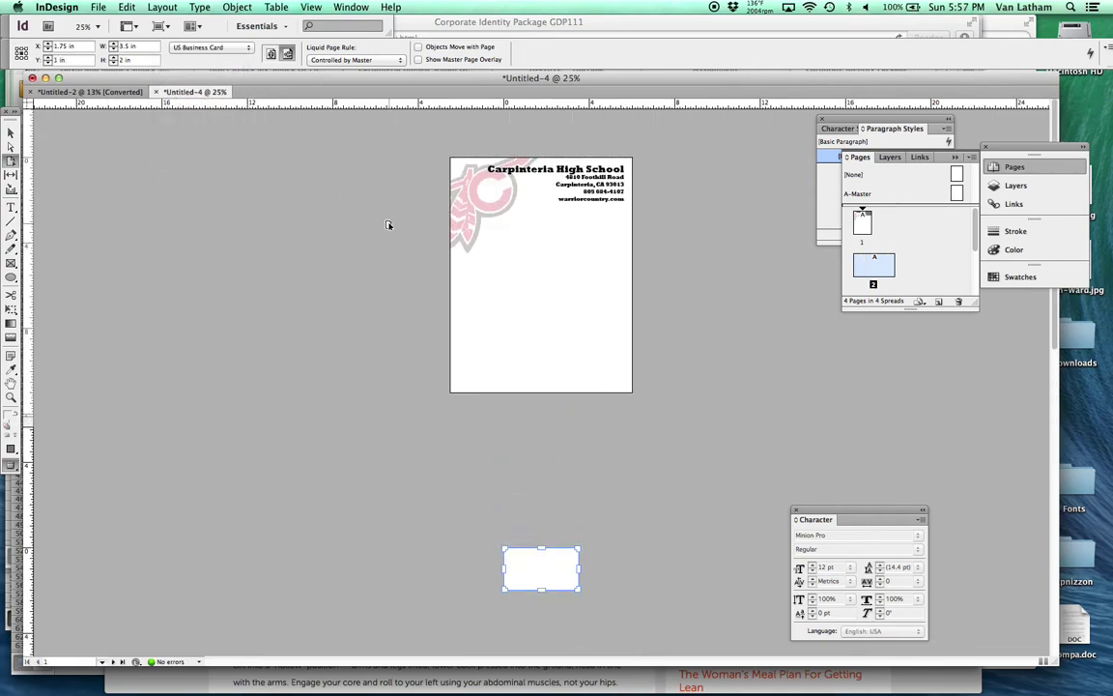
scroll(386, 225, down, 3)
scroll(386, 225, down, 1)
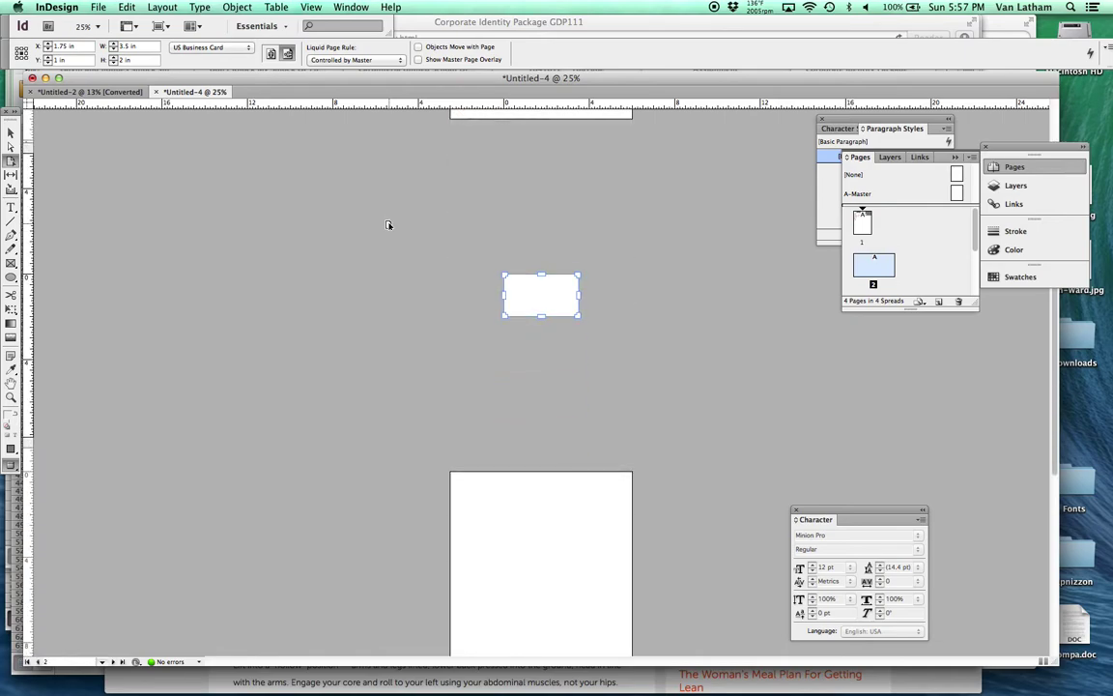
key(super+equal)
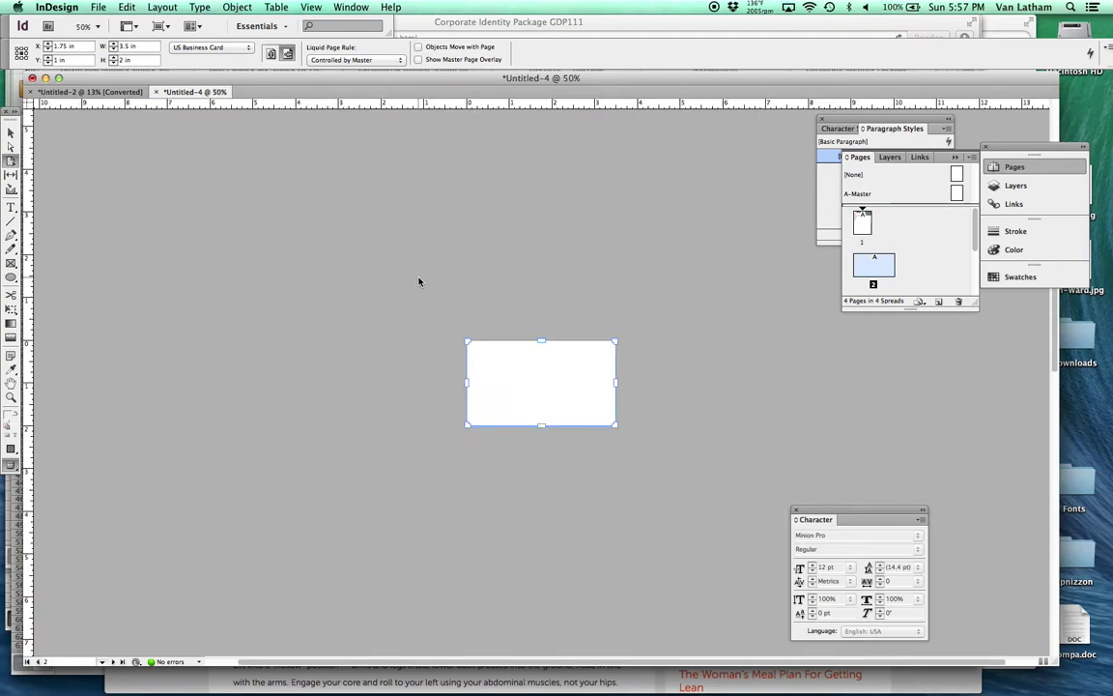
key(super+equal)
key(super+equal)
key(super+equal)
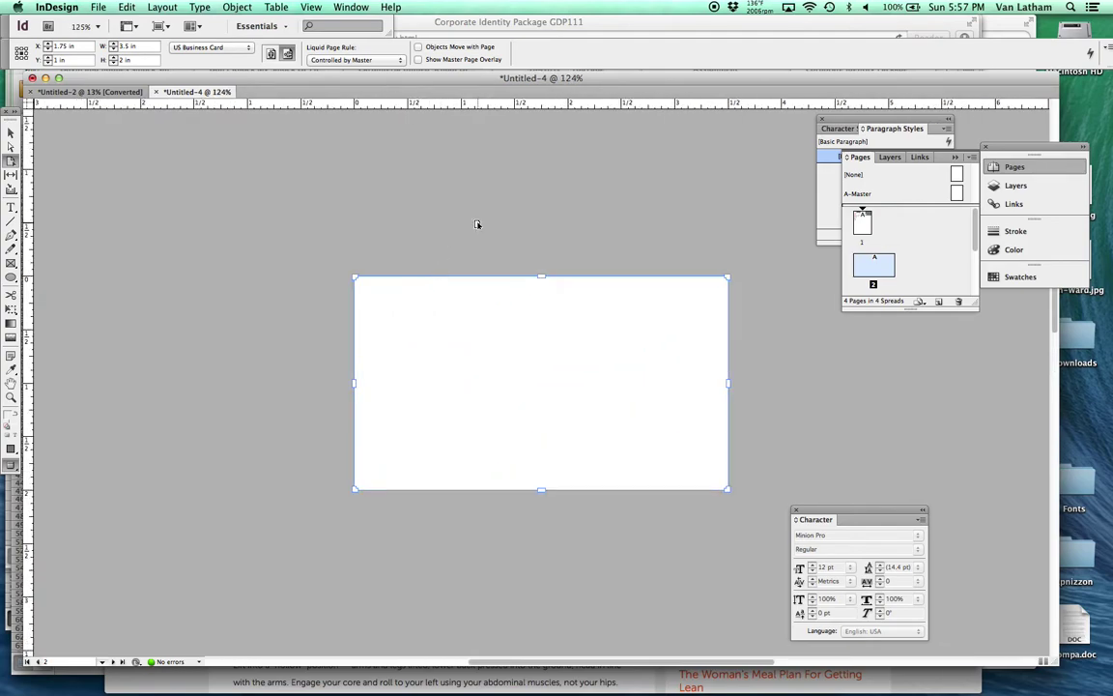
key(super+0)
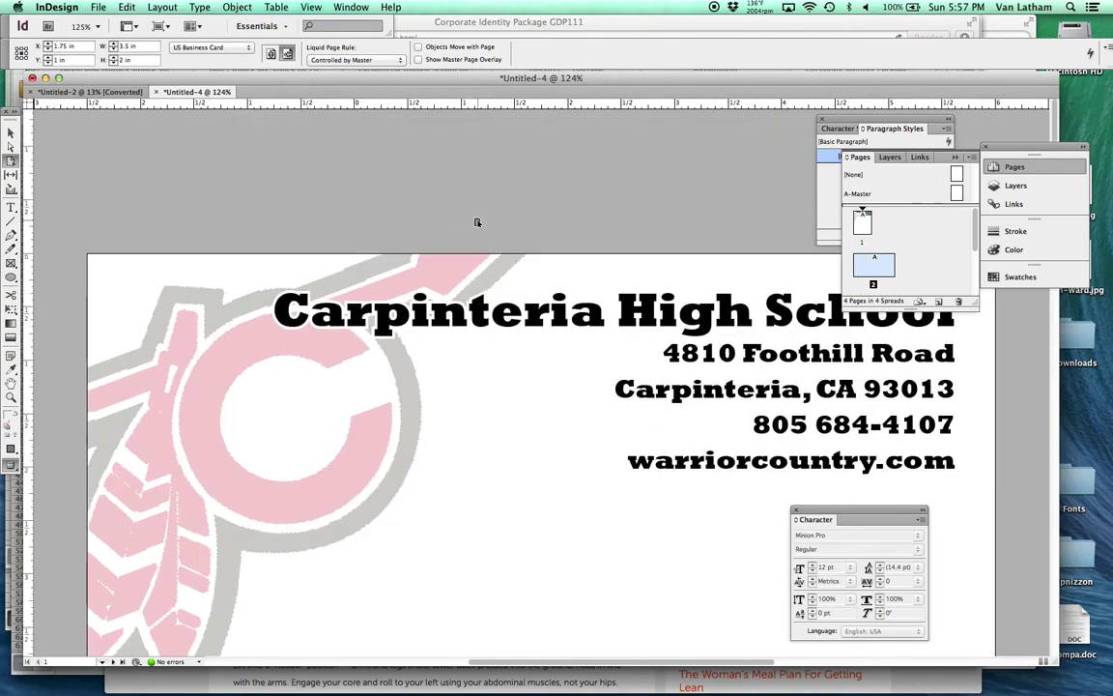
click(11, 132)
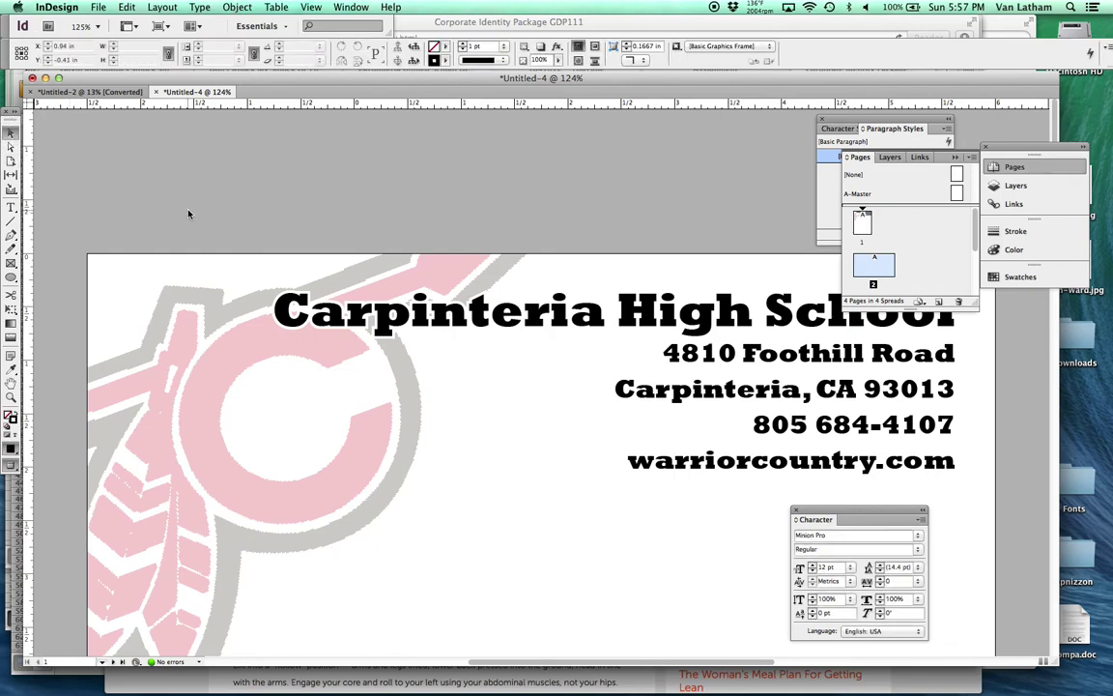
drag(187, 211, 805, 469)
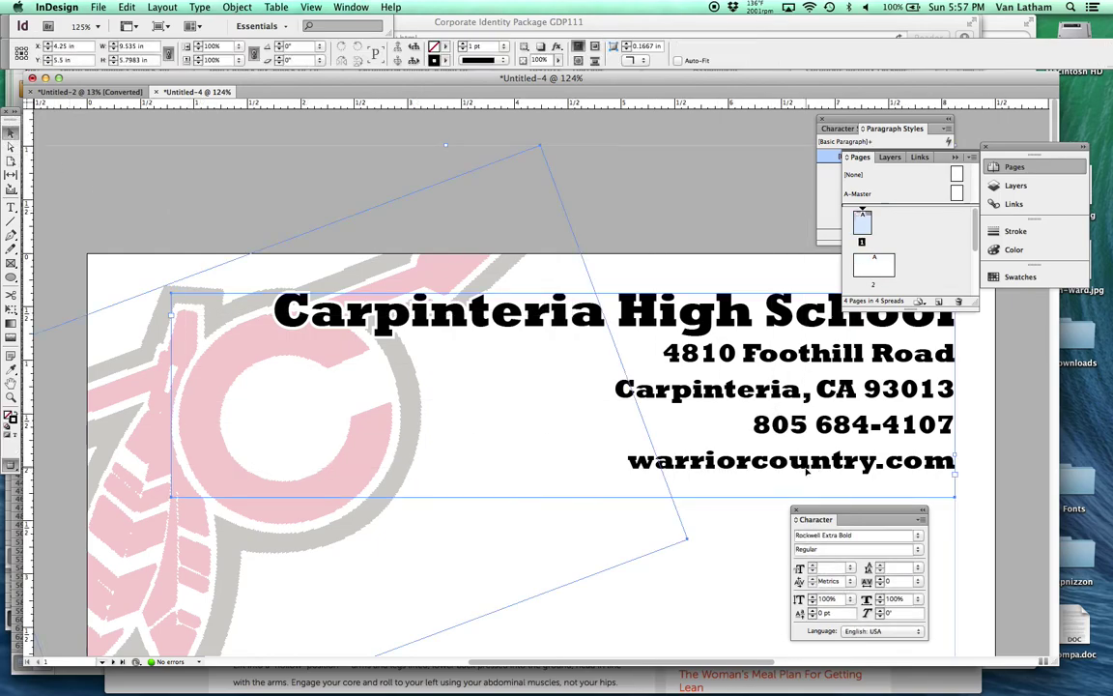
key(super+x)
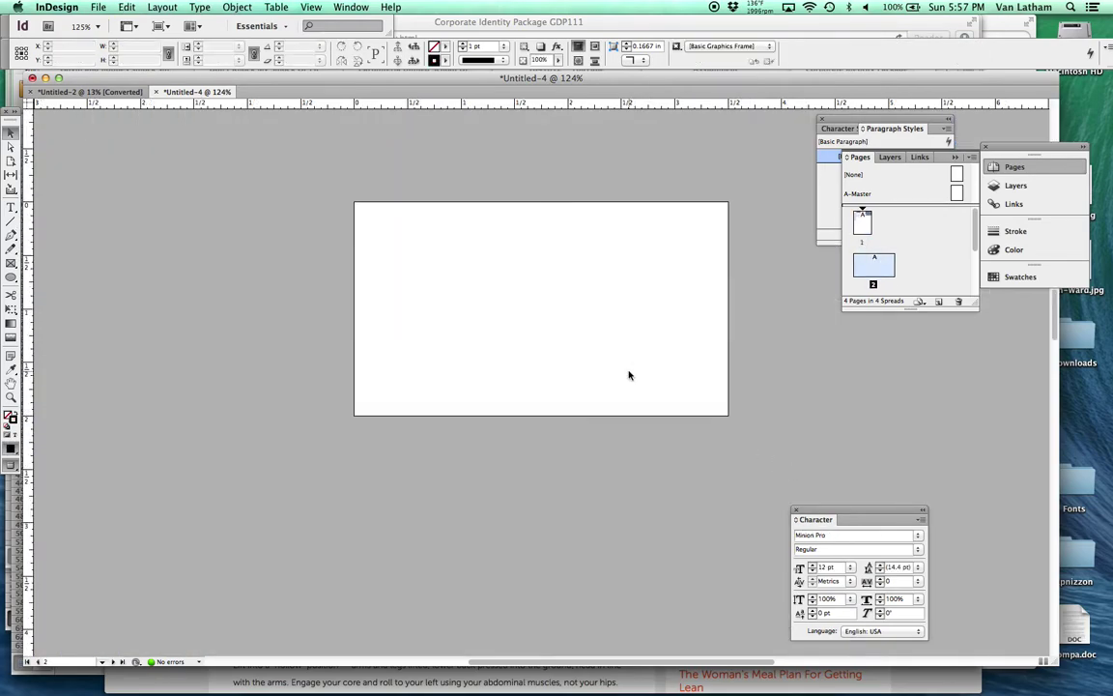
key(super+v)
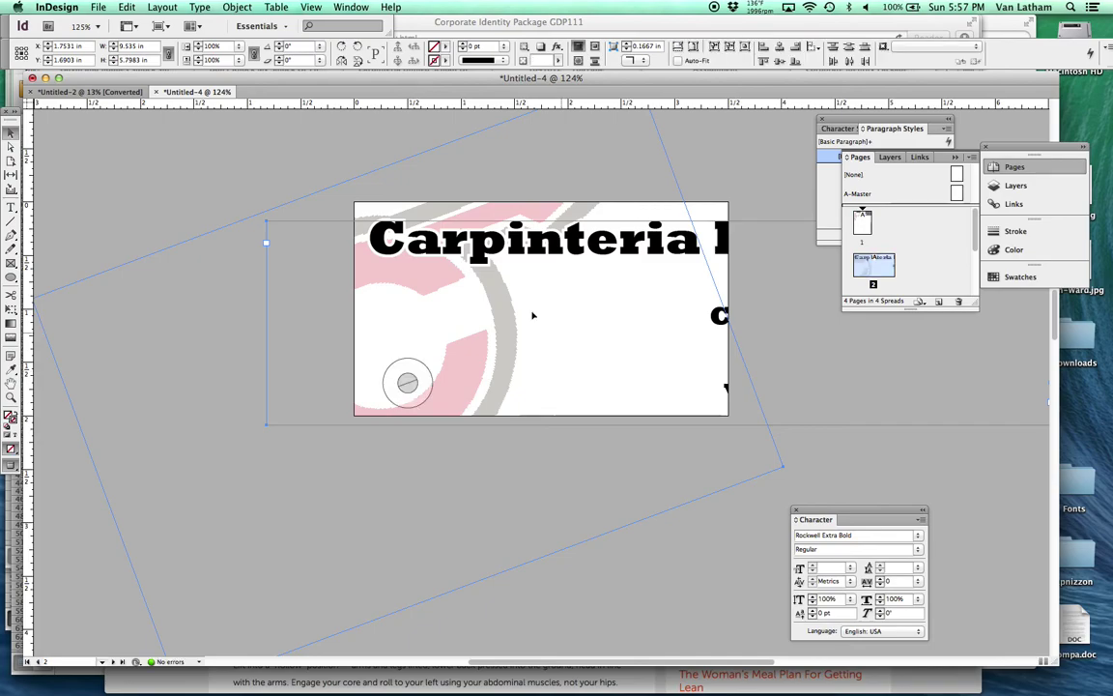
Step: Scale the pasted logo and contact block to 35% in the Scale dialog with Preview on
click(172, 6)
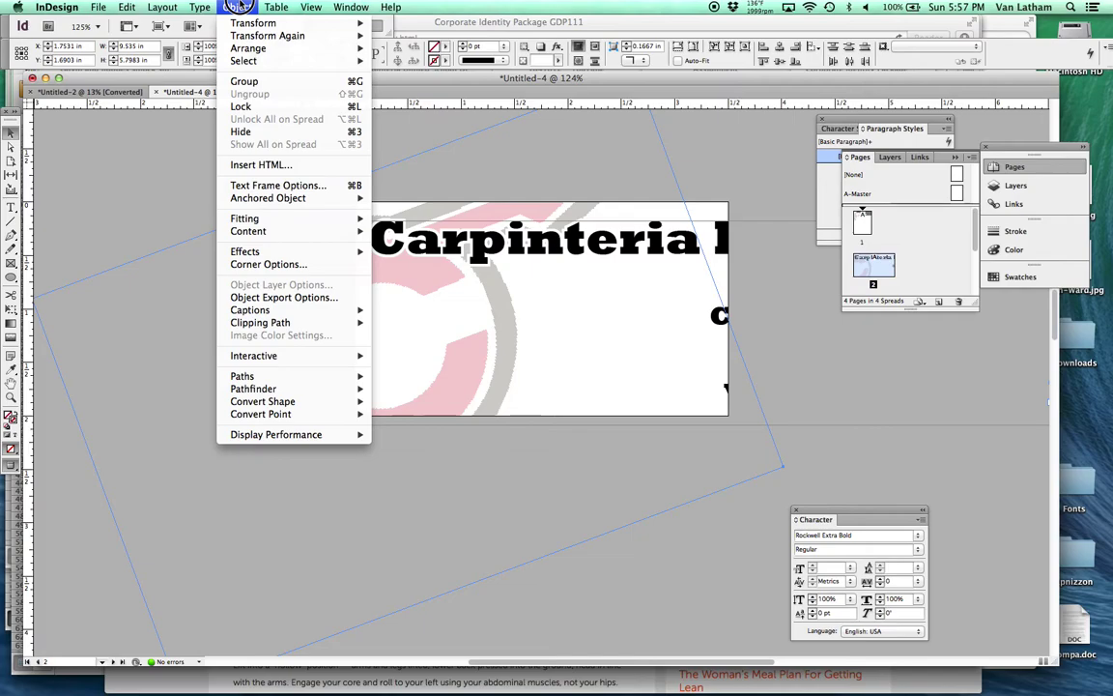
mouse_move(253, 22)
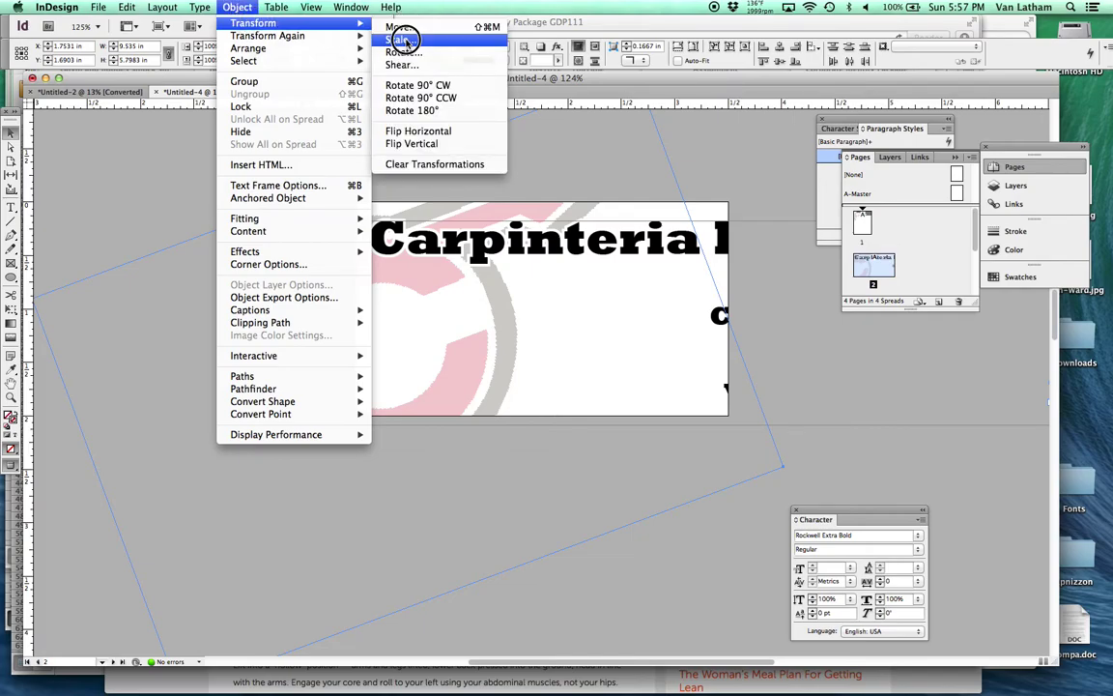
click(403, 38)
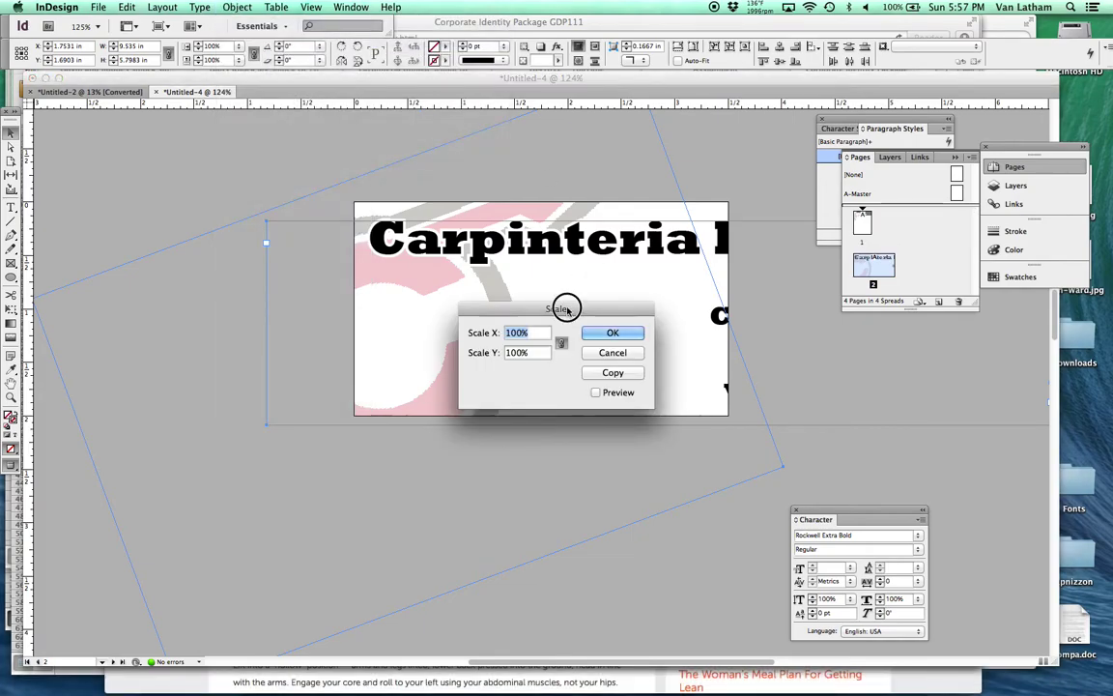
drag(563, 307, 654, 490)
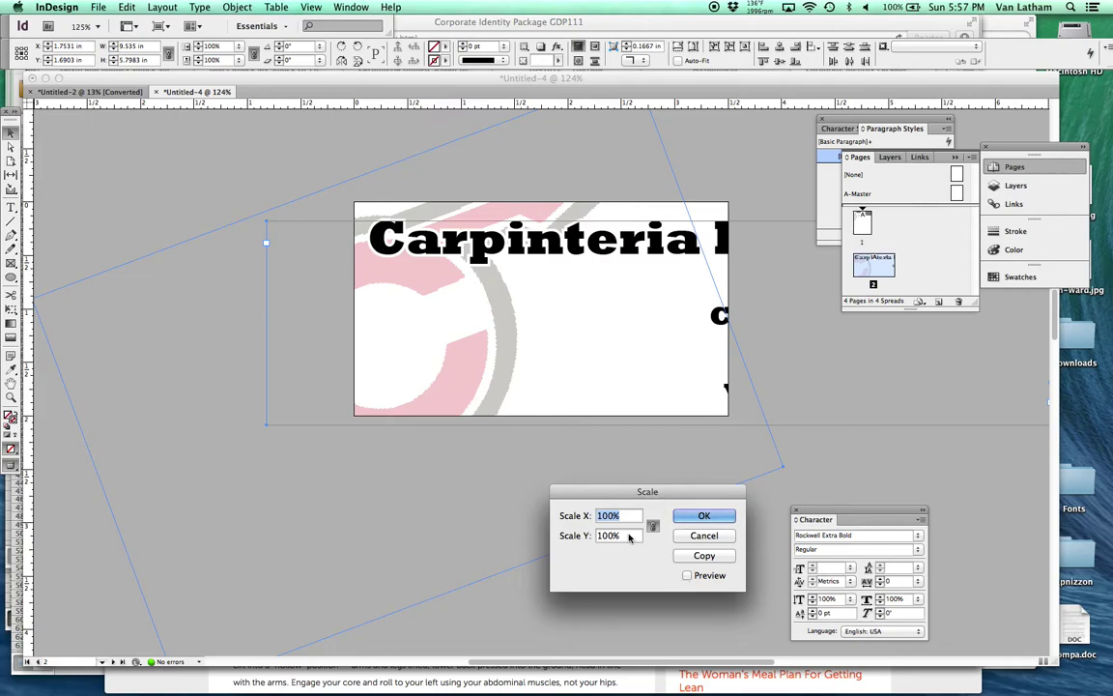
text(2)
text(5)
key(Tab)
click(686, 576)
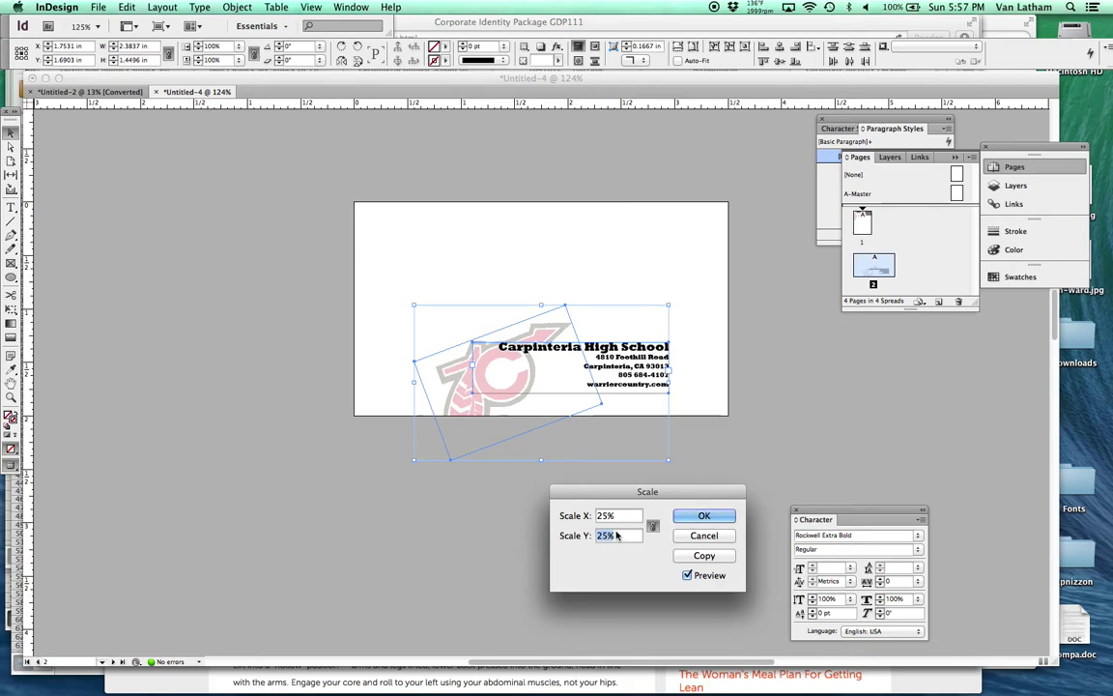
text(35)
click(619, 514)
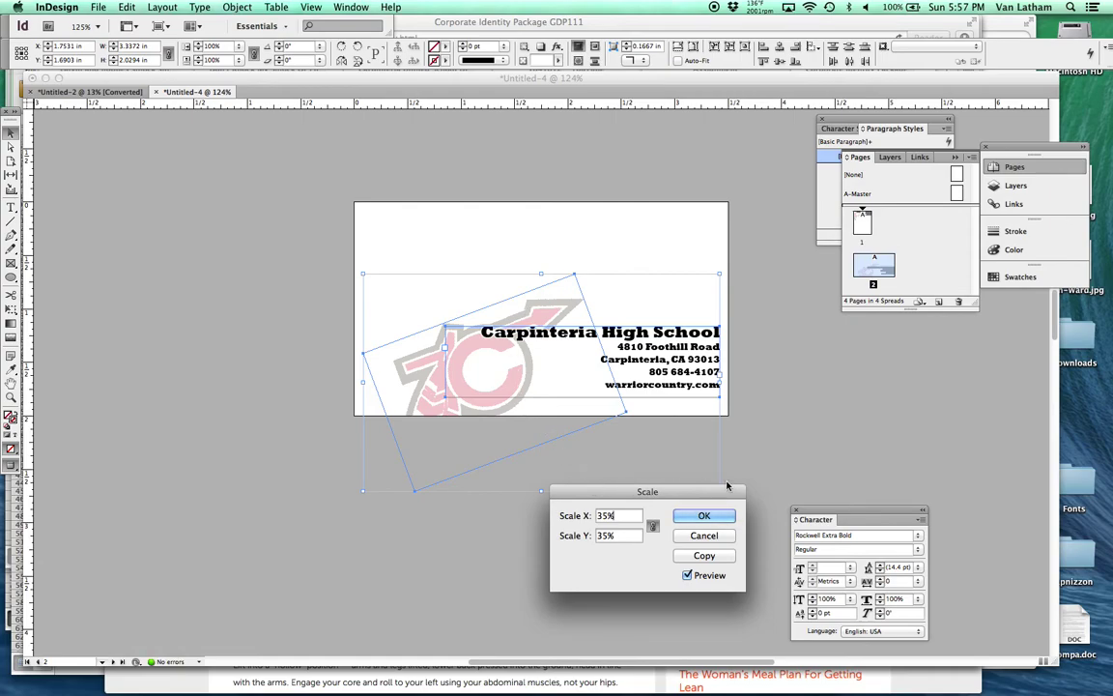
Step: Place the 35%-scaled logo and contact text at the card's upper left, enlarged to reach the right margin
click(706, 515)
mouse_move(494, 383)
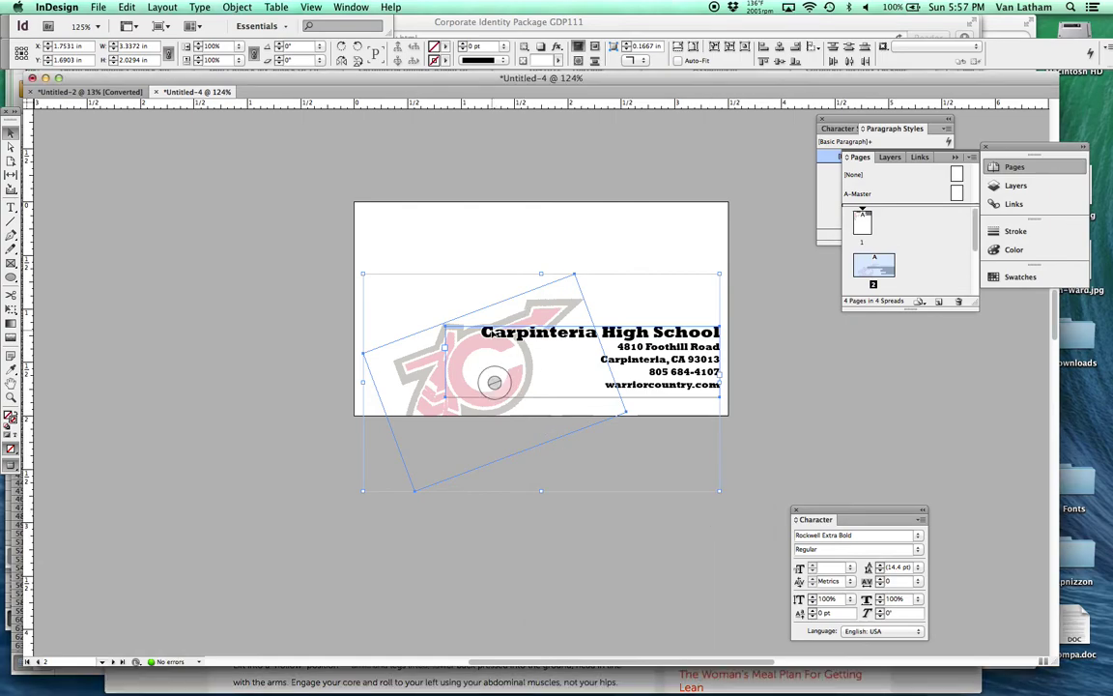
drag(465, 340, 413, 230)
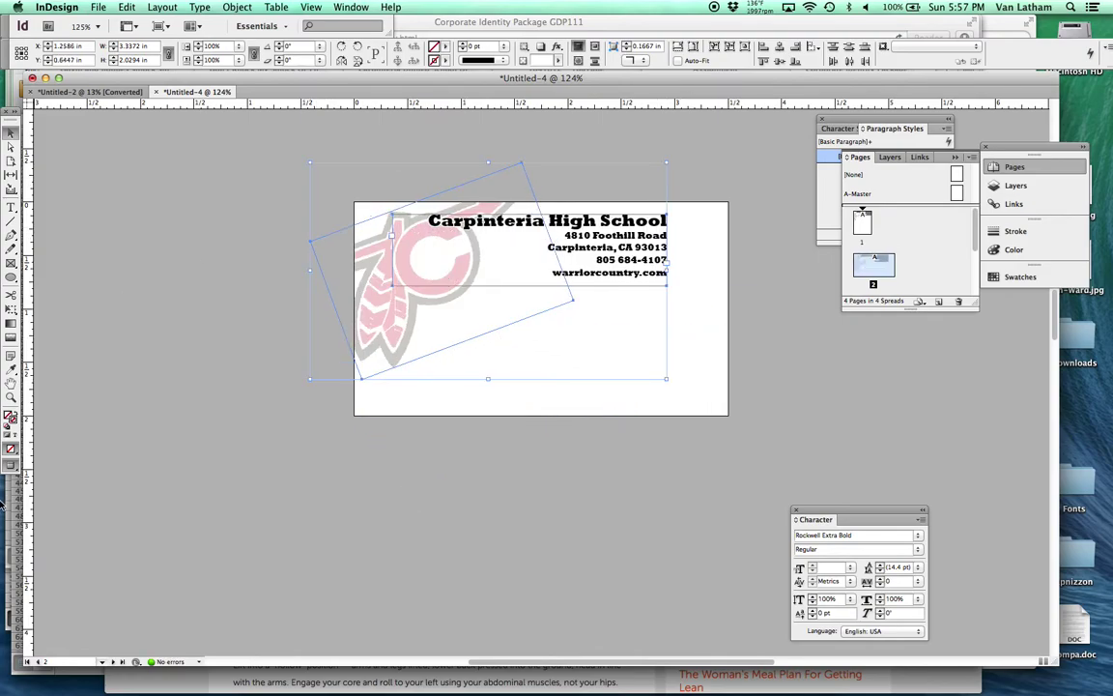
drag(12, 464, 44, 469)
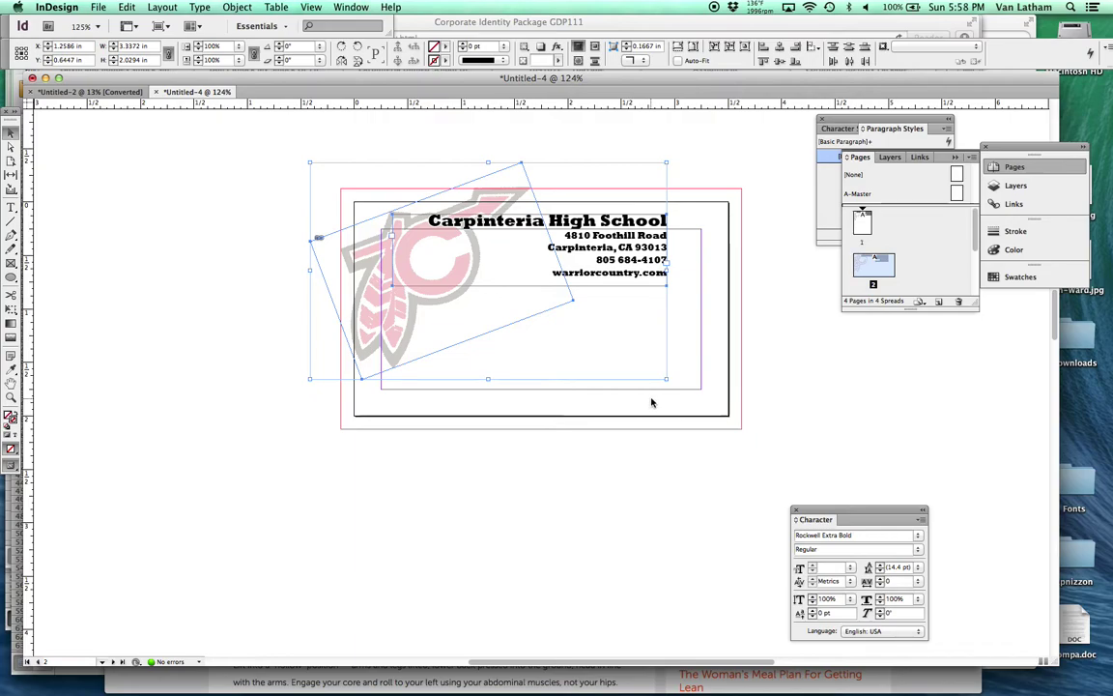
mouse_move(439, 269)
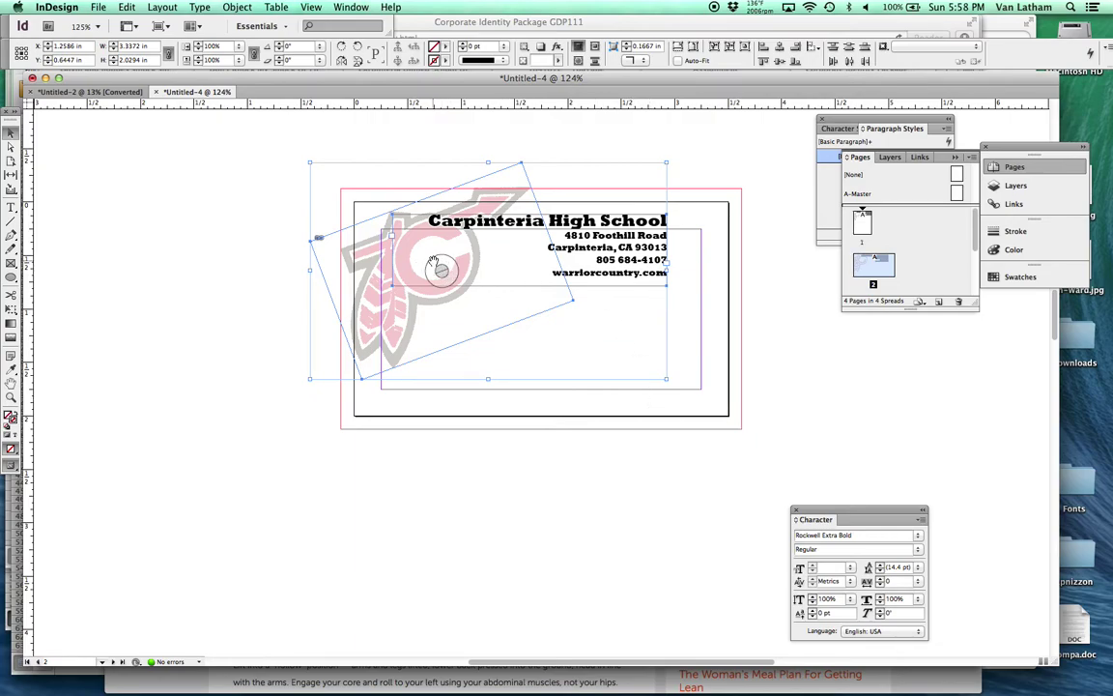
drag(407, 236, 405, 233)
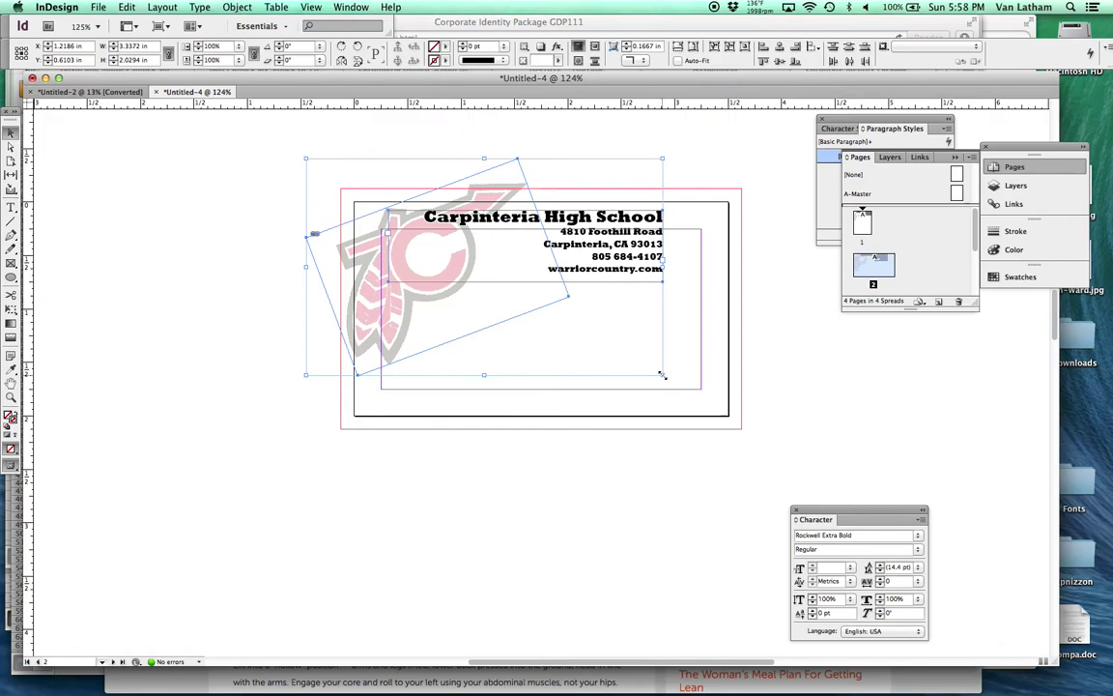
drag(662, 374, 682, 390)
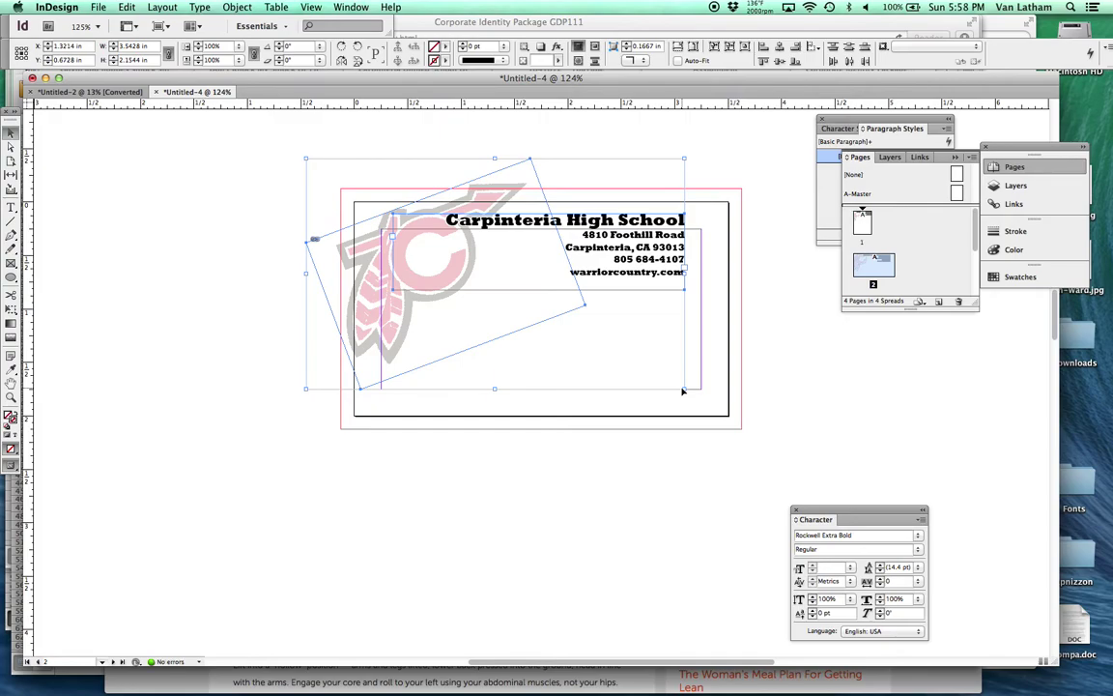
click(595, 443)
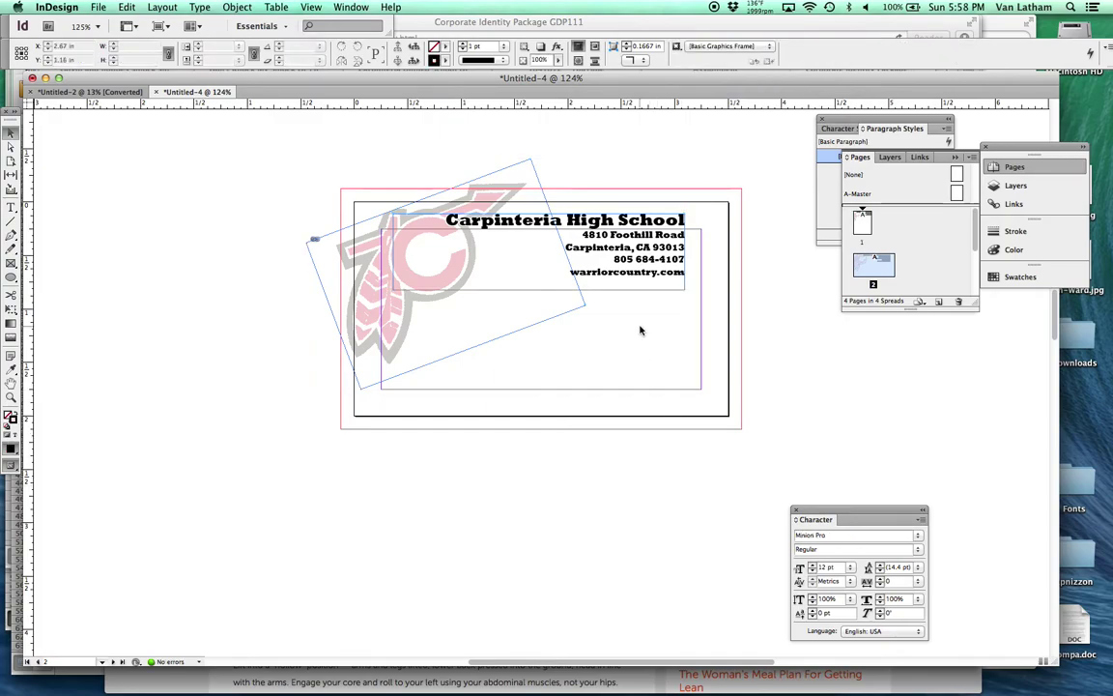
Step: Increase the type size of the school name and contact lines with Ctrl+Shift+>
key(t)
mouse_move(446, 220)
mouse_down()
mouse_move(600, 221)
mouse_move(633, 259)
mouse_up()
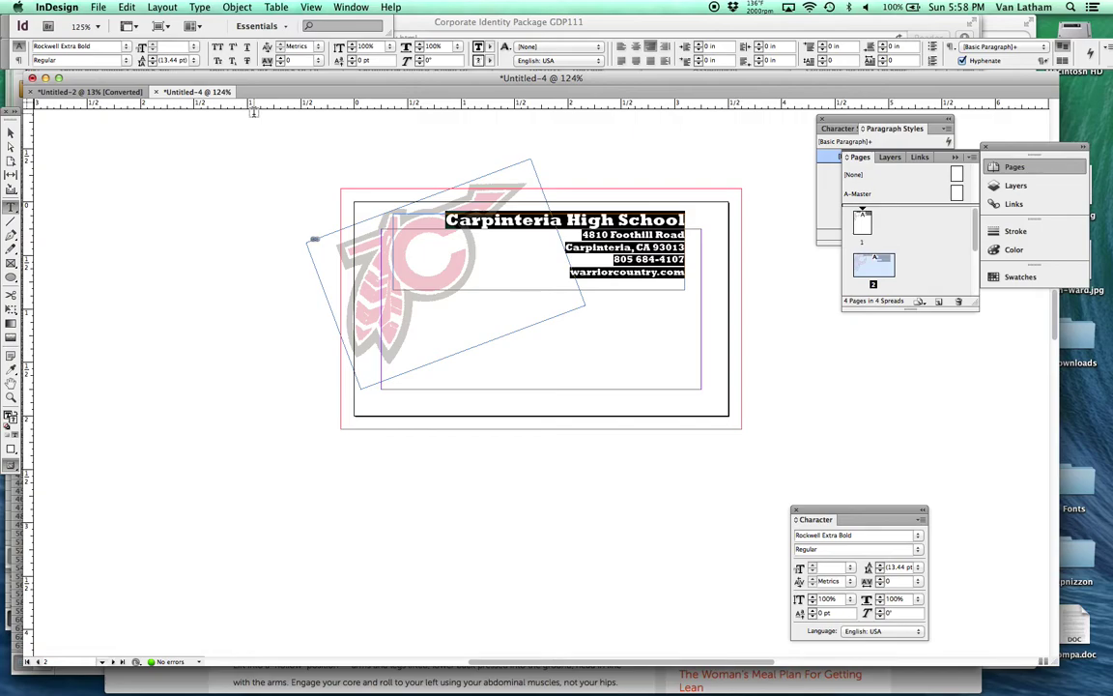
key(ctrl+shift+period)
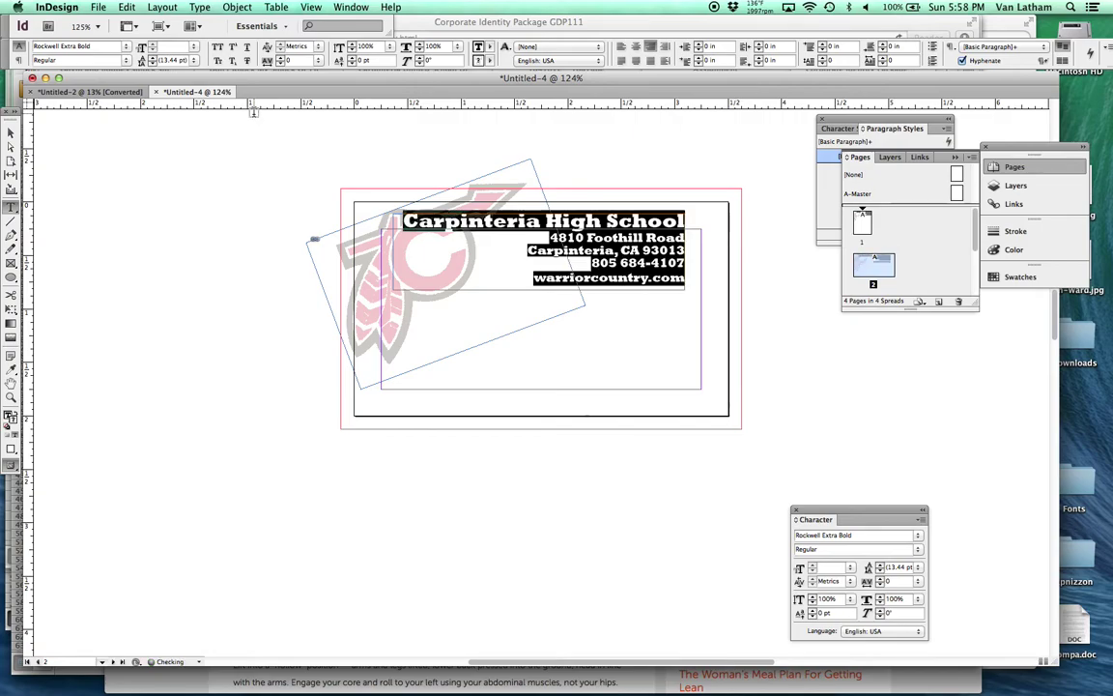
Step: Widen the contact text frame to the right margin and extend it down toward the bottom margin
click(10, 133)
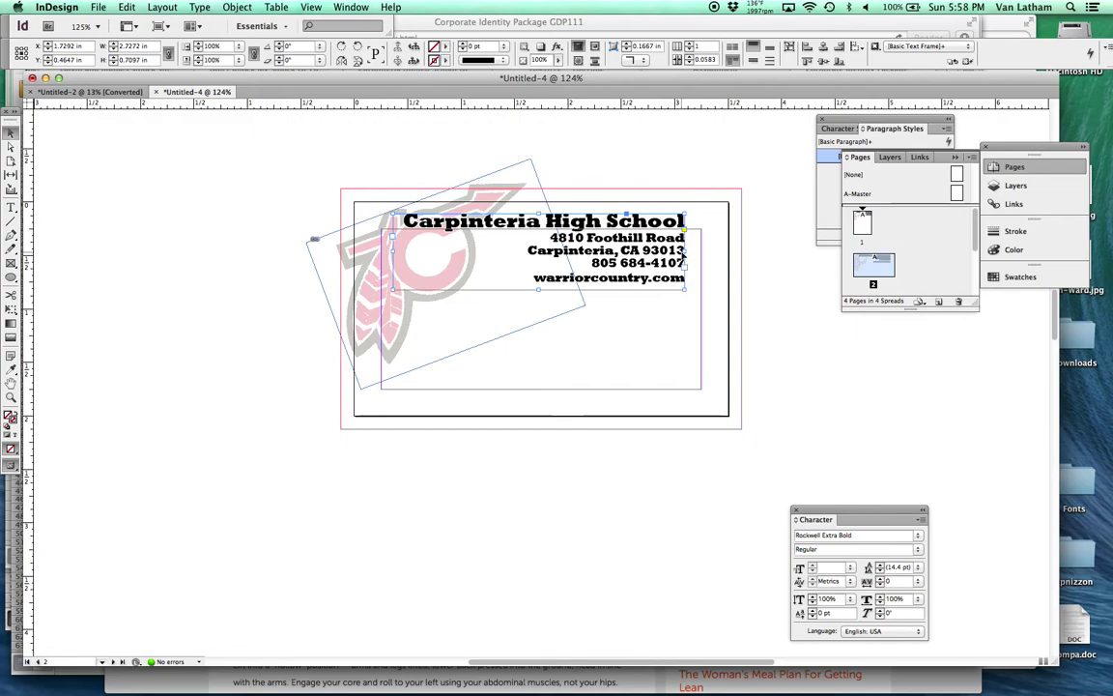
drag(684, 251, 700, 251)
click(824, 378)
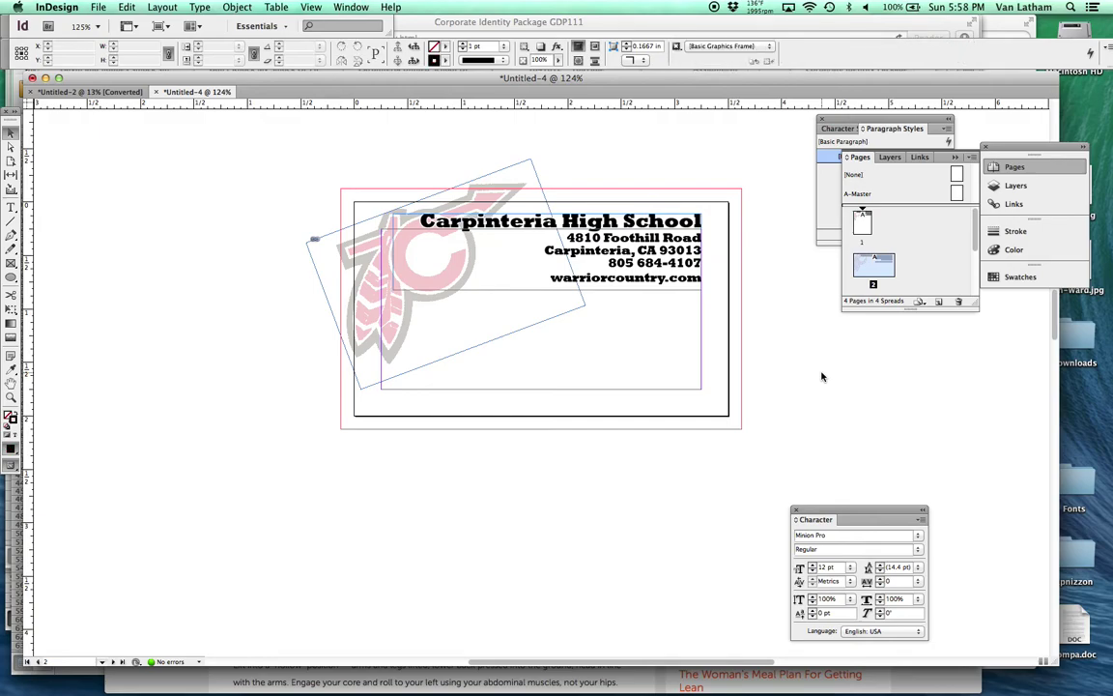
click(527, 283)
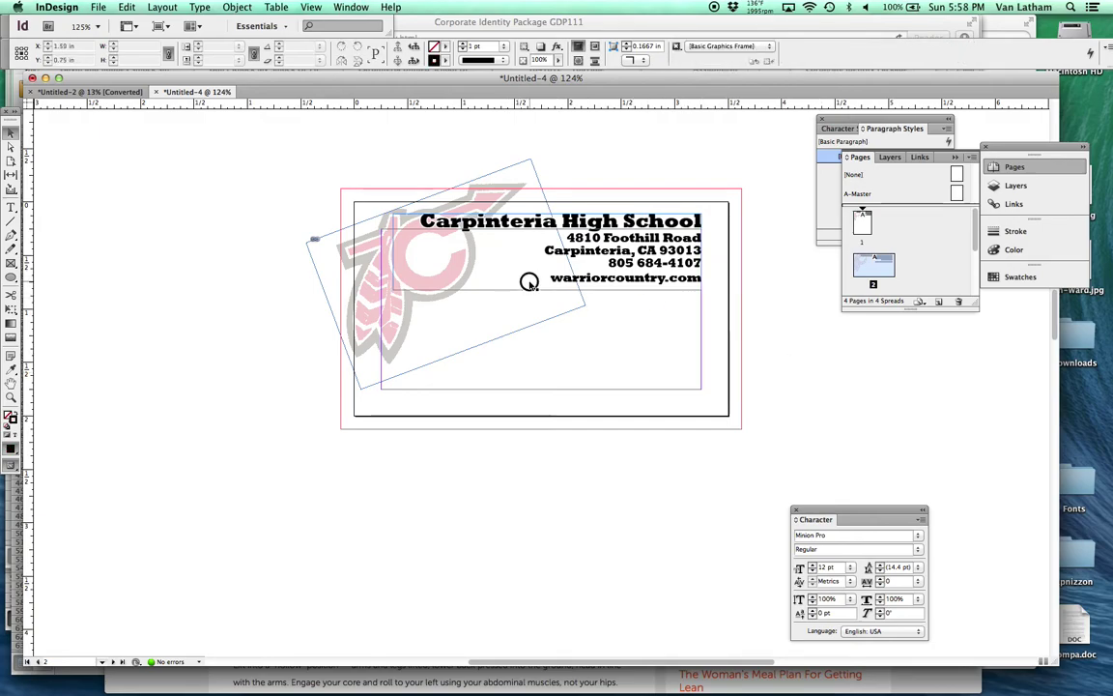
drag(548, 287, 560, 388)
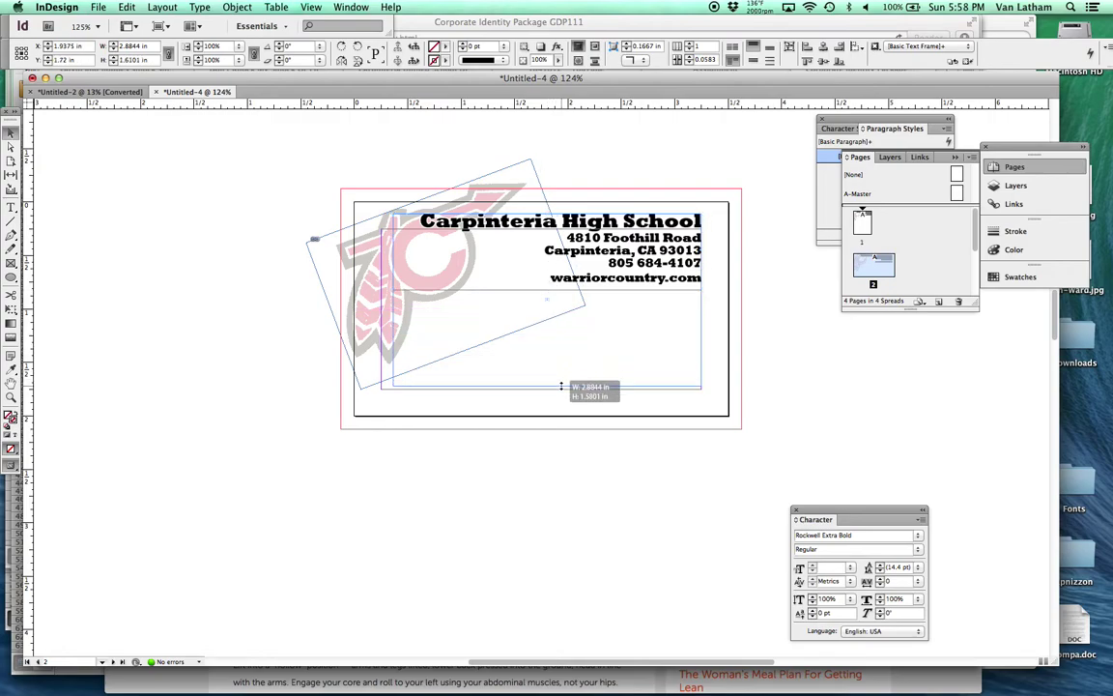
double_click(700, 277)
key(Return)
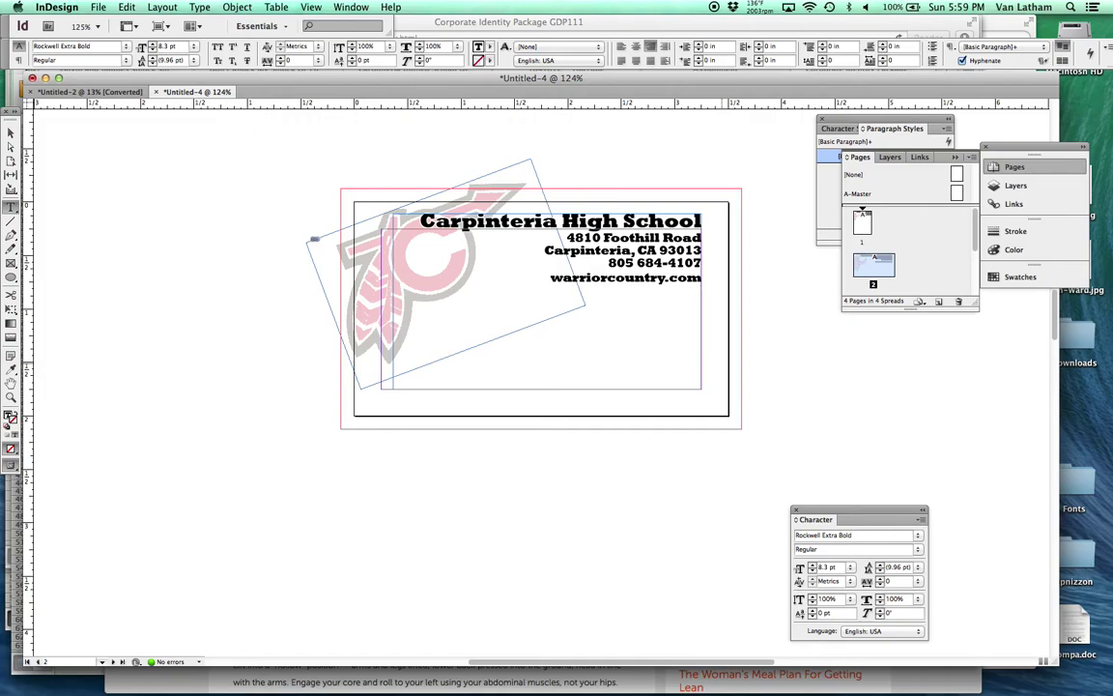
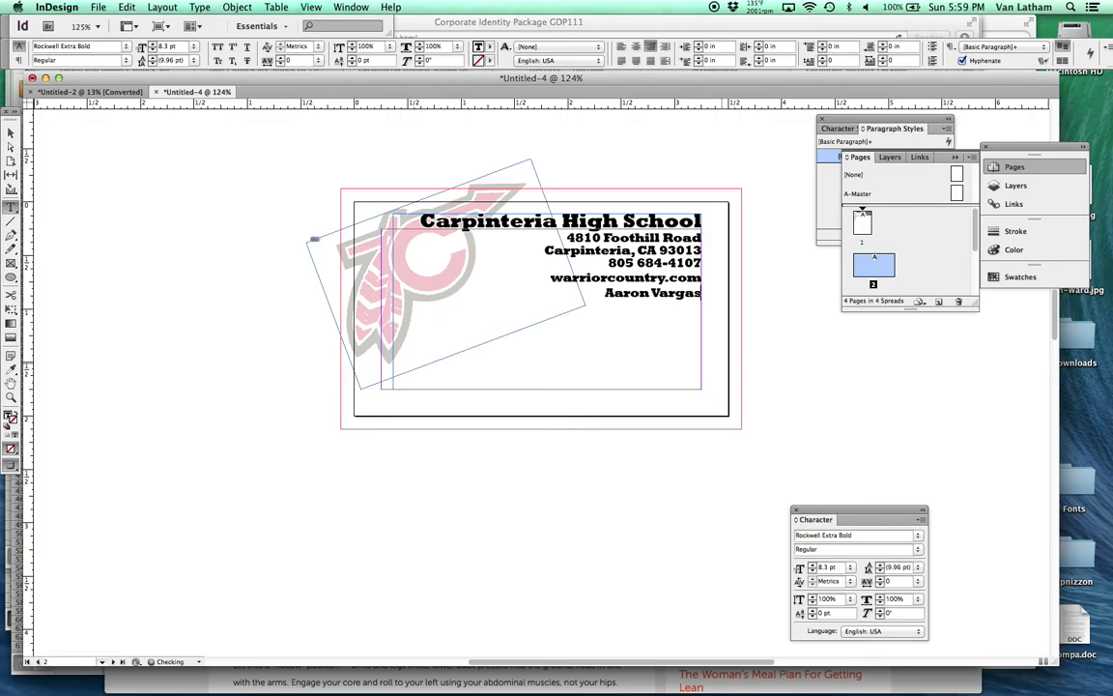
key(Return)
text(Supi)
text(rieor)
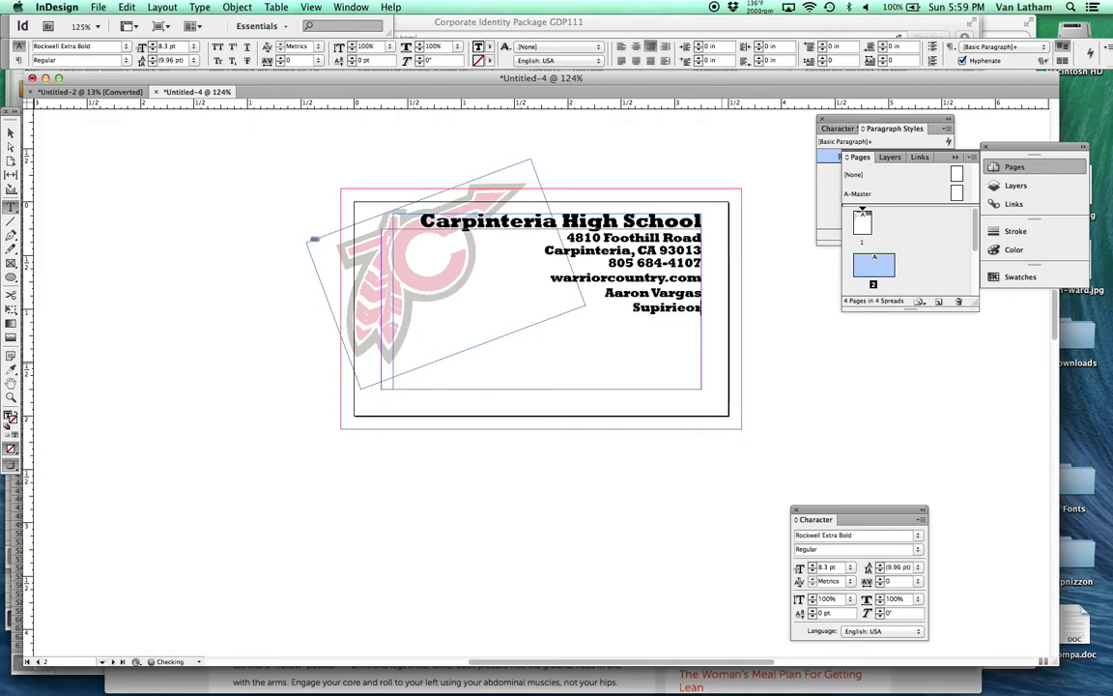
text( Athle)
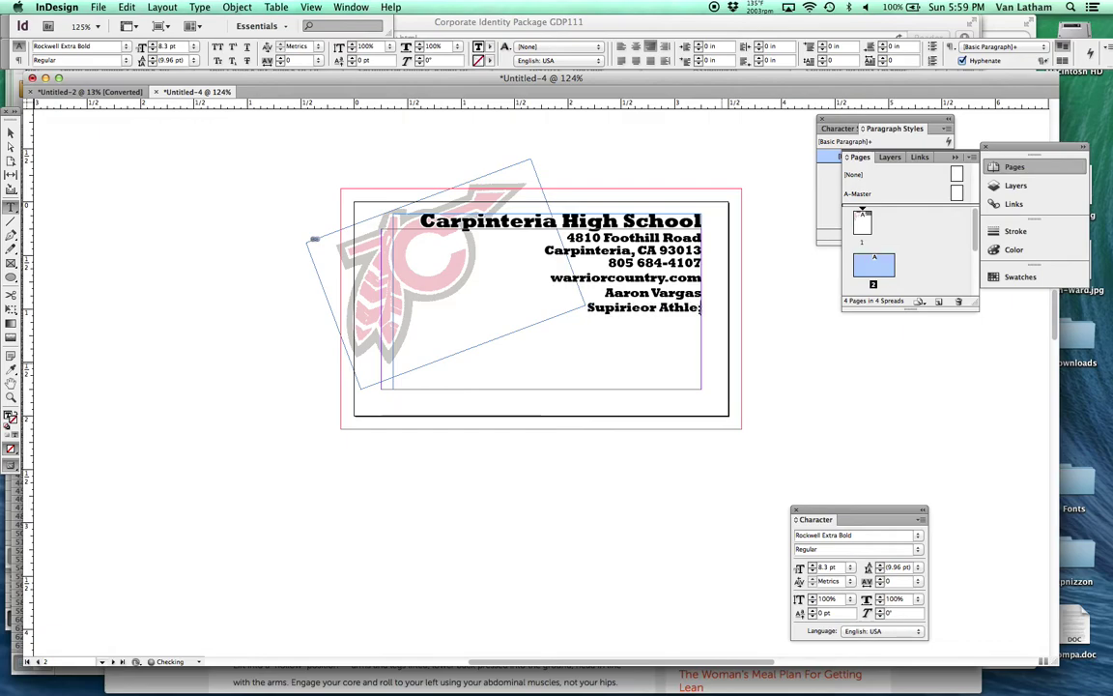
text(te)
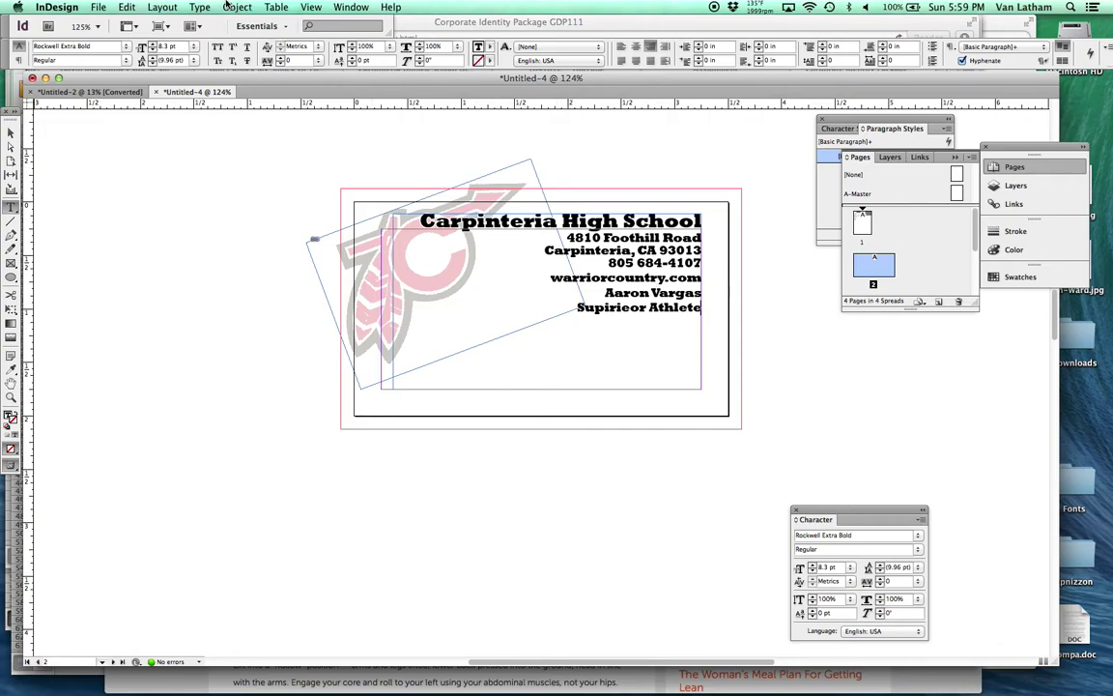
Step: Run Check Spelling, skipping Carpinteria and warriorcountry.com and changing Supirieor to Superior
click(126, 7)
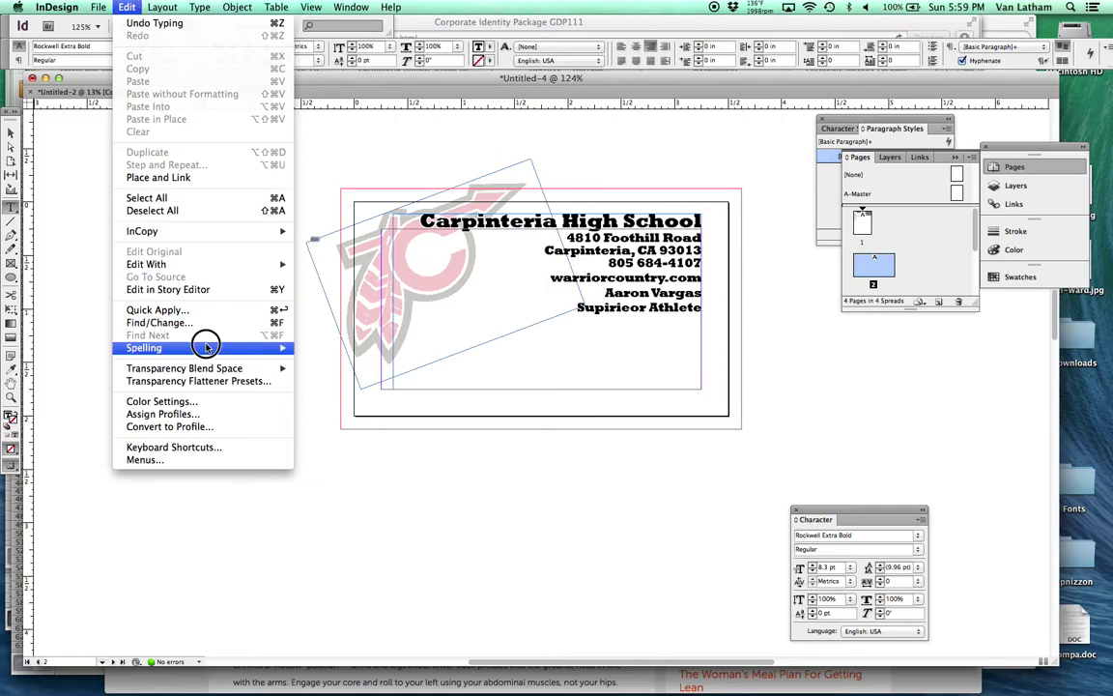
mouse_move(145, 348)
click(326, 347)
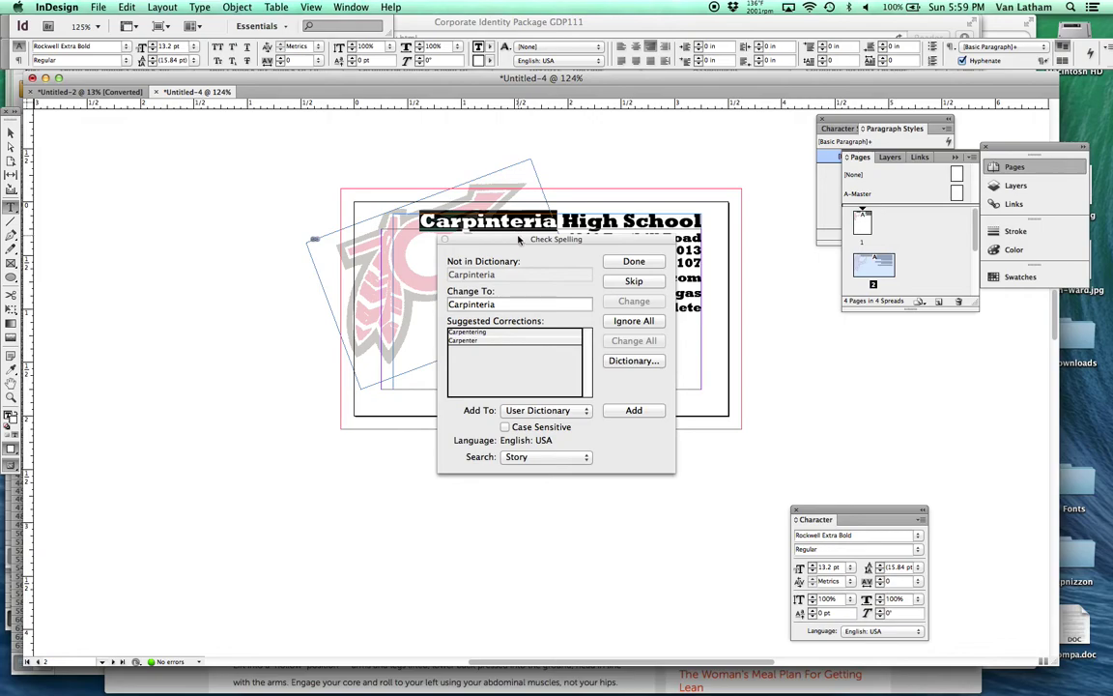
drag(519, 238, 245, 220)
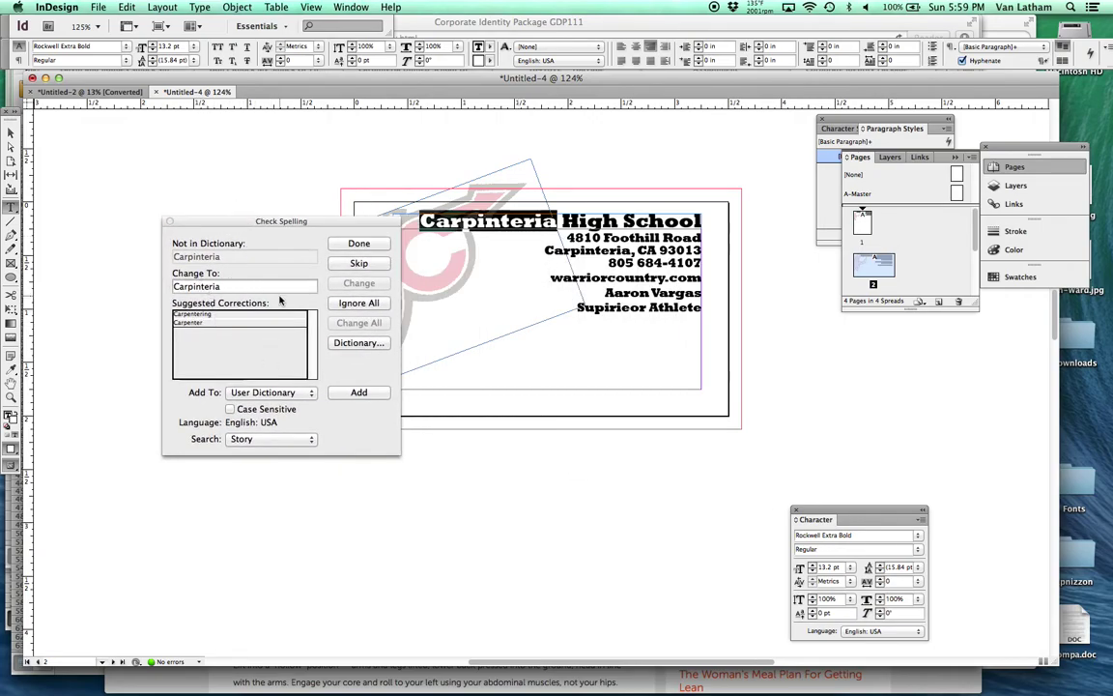
click(363, 264)
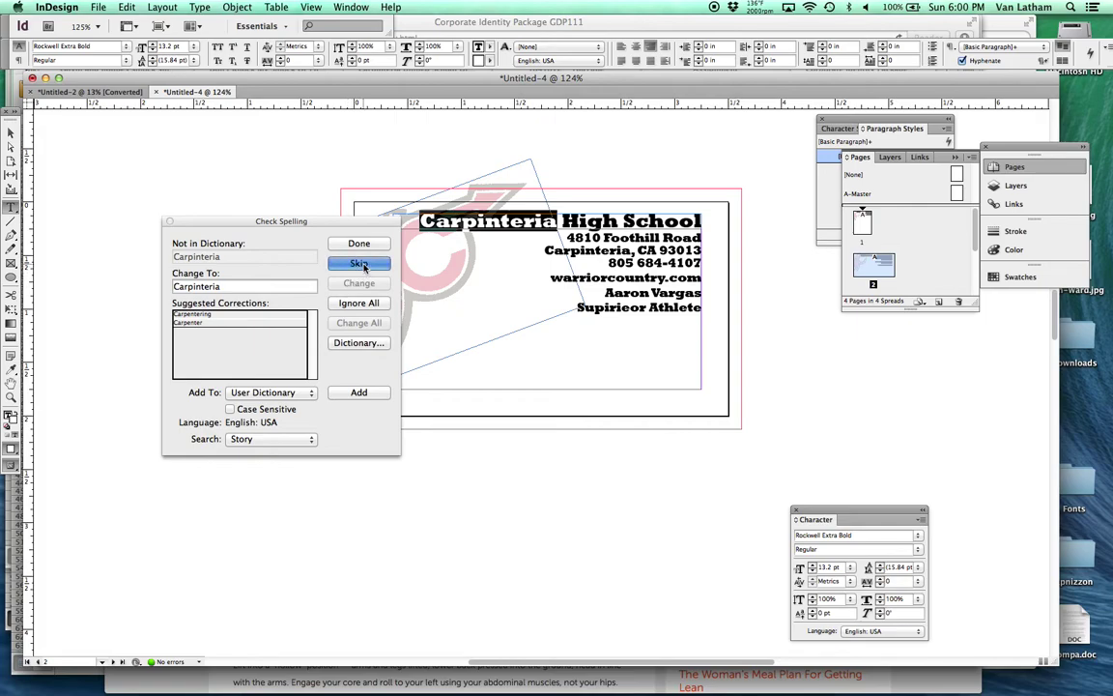
click(361, 264)
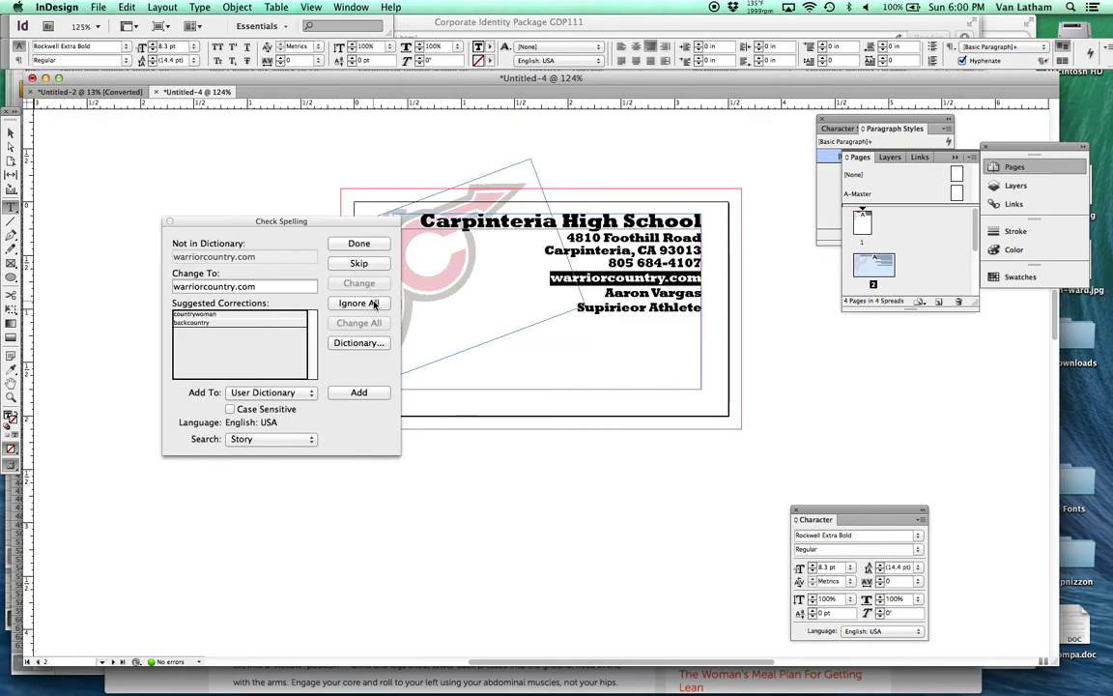
click(367, 304)
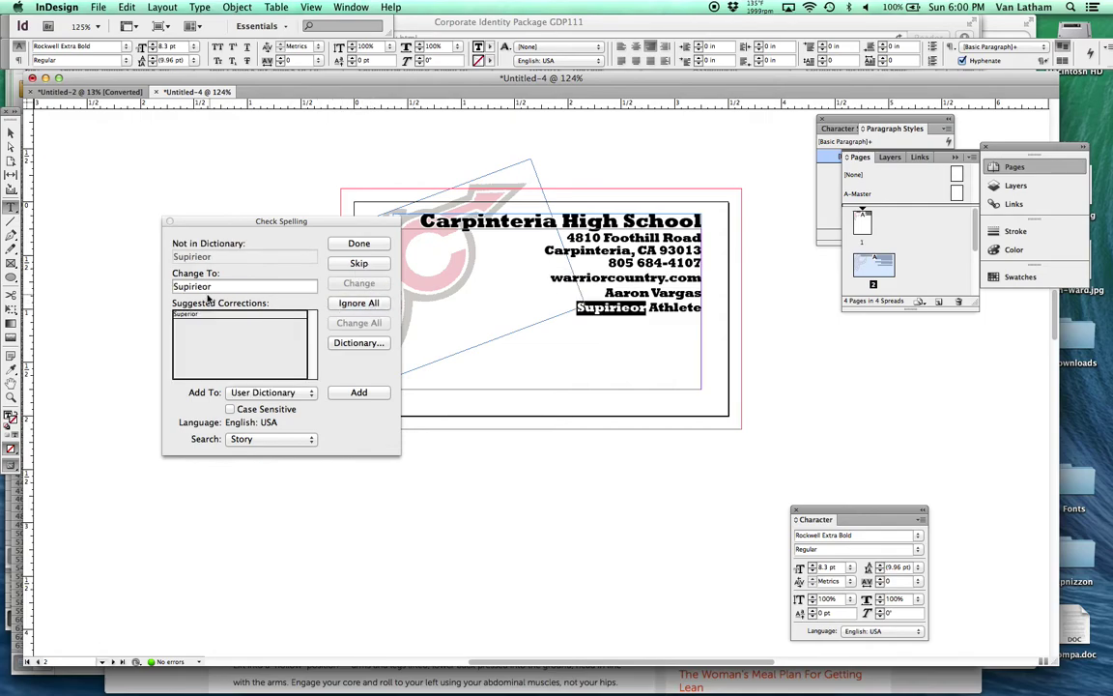
click(184, 314)
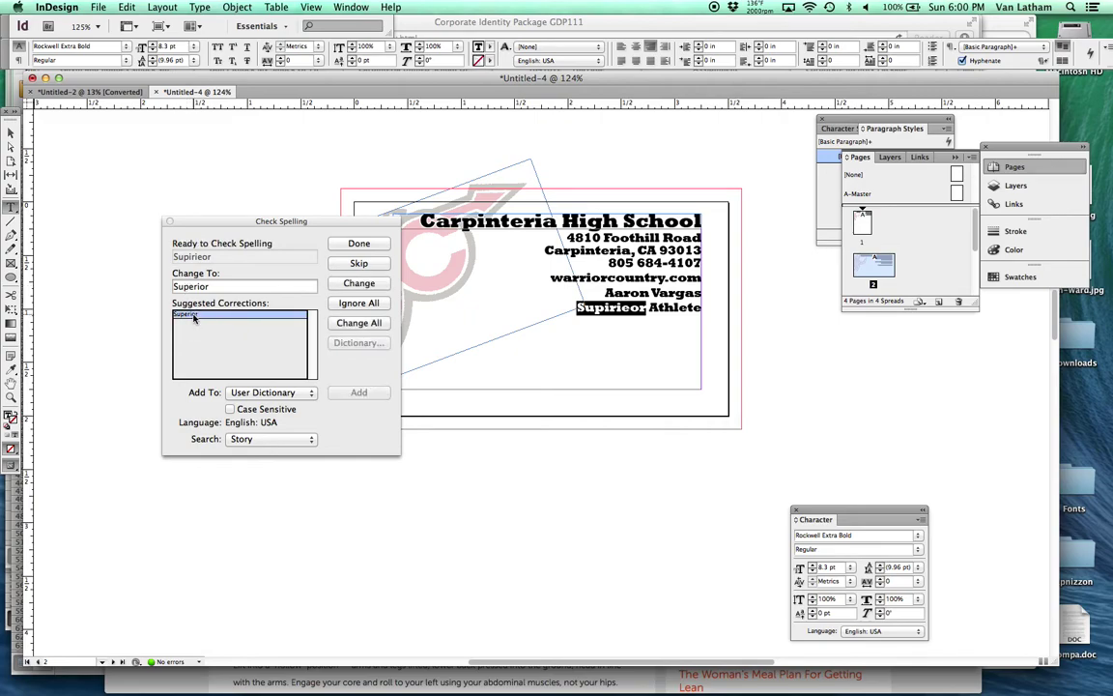
click(363, 284)
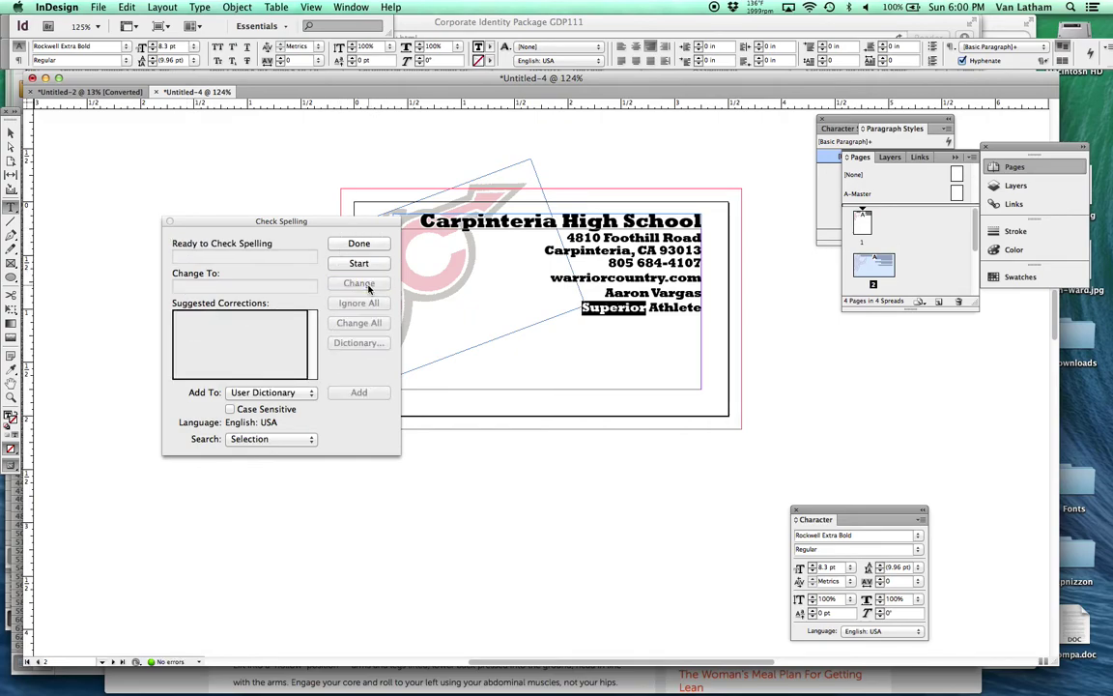
click(357, 242)
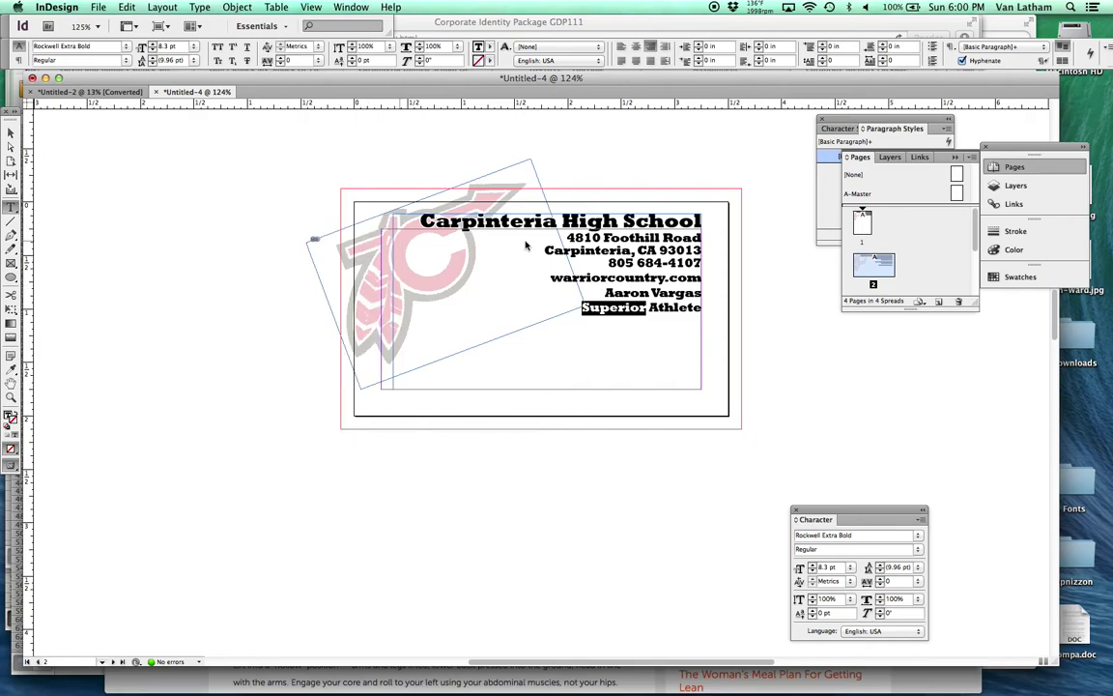
click(612, 248)
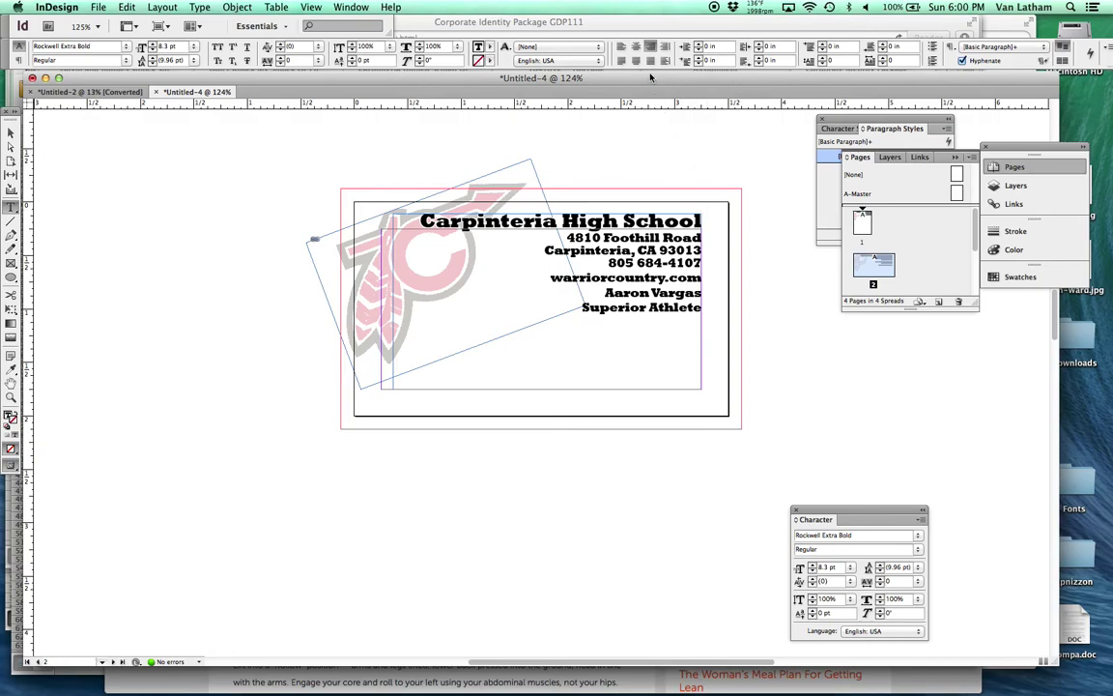
click(882, 43)
click(882, 45)
click(882, 45)
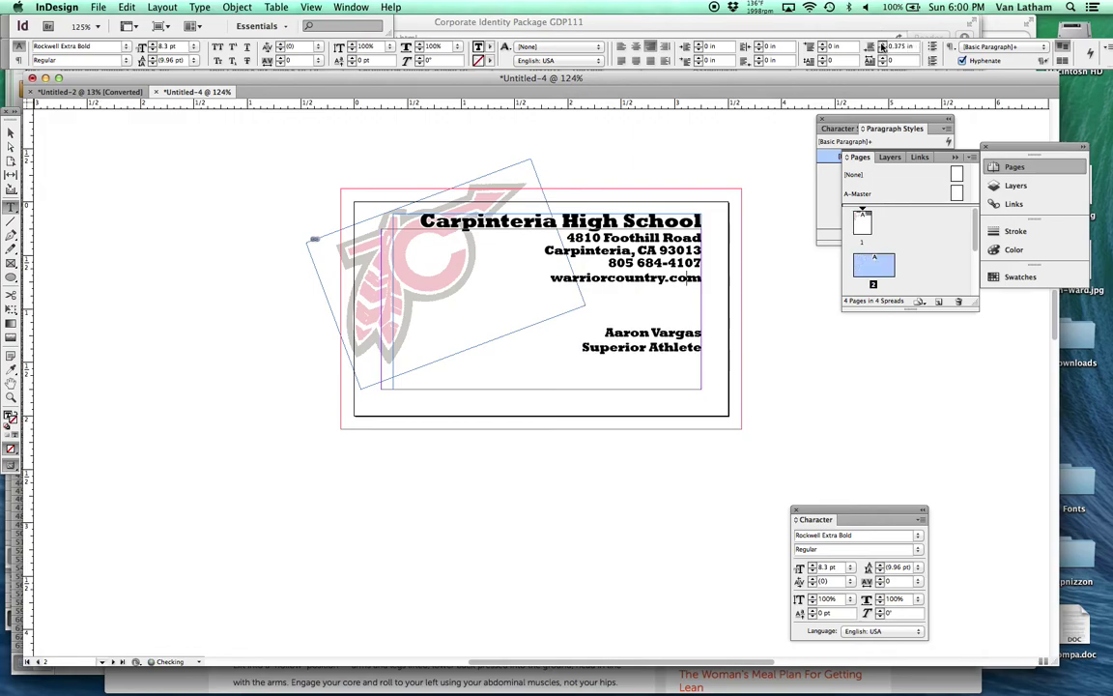
click(882, 46)
text(0.625)
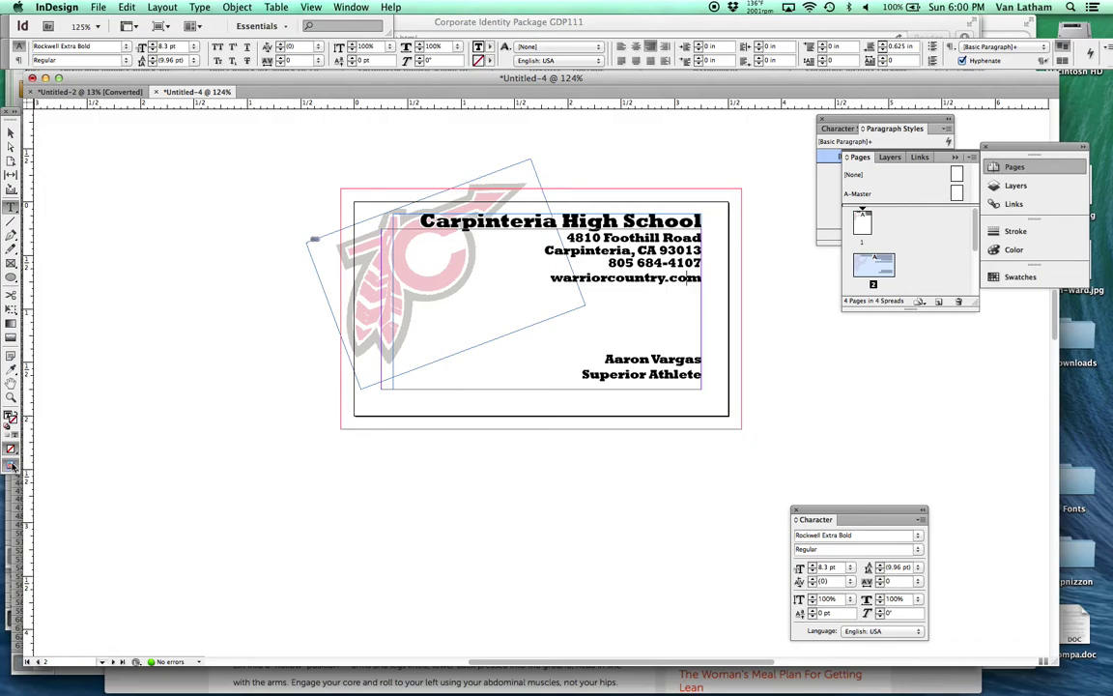
drag(12, 466, 38, 478)
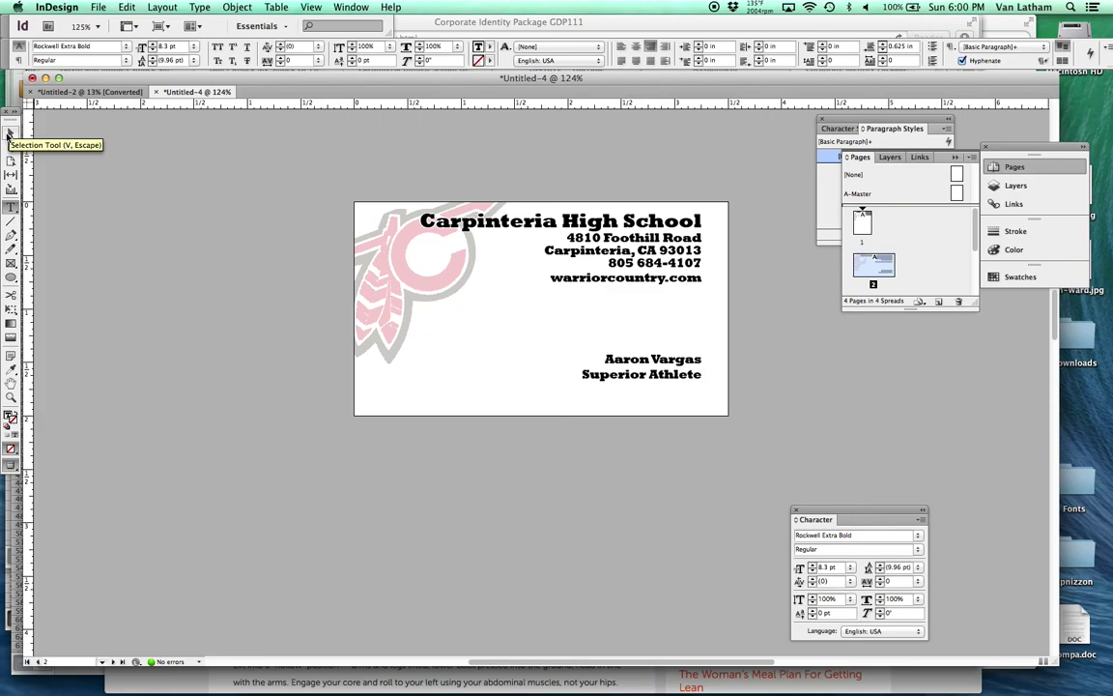
Step: Move the card's text frame slightly lower
click(8, 135)
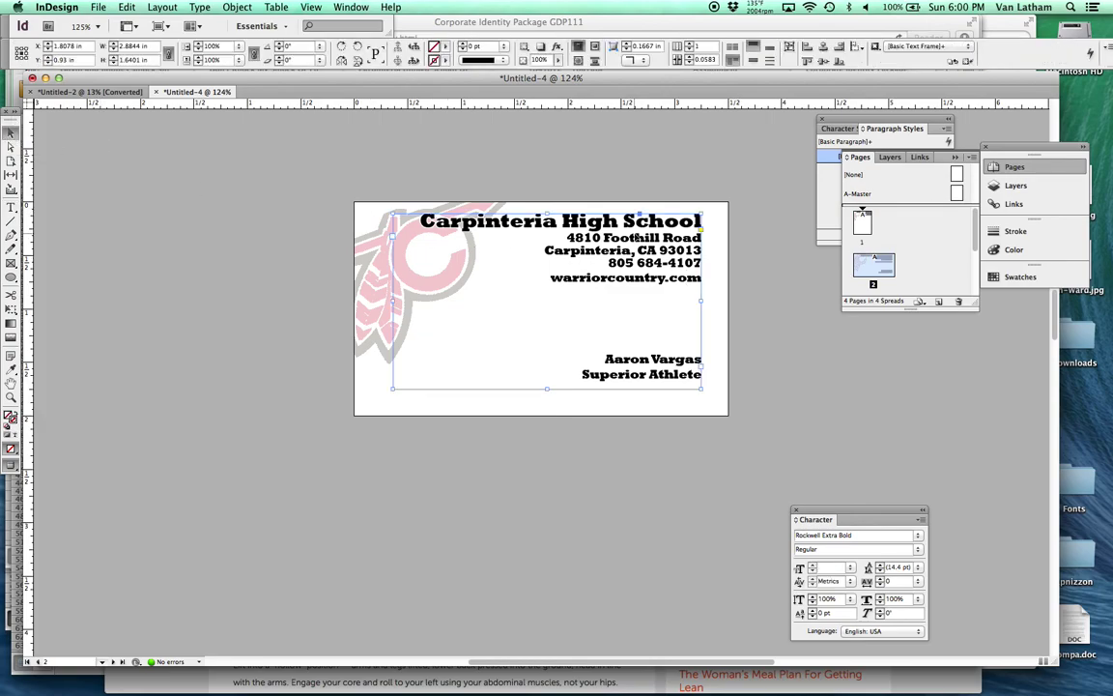
drag(626, 249, 628, 265)
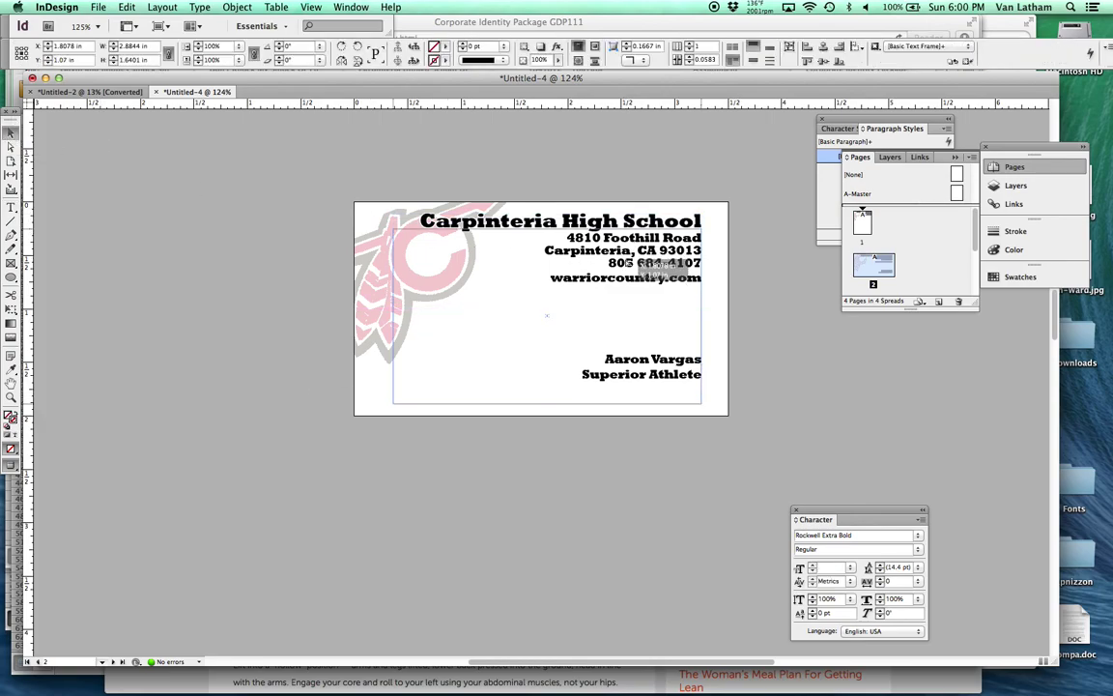
click(552, 491)
Step: Enlarge the rotated logo frame toward the lower right
click(391, 255)
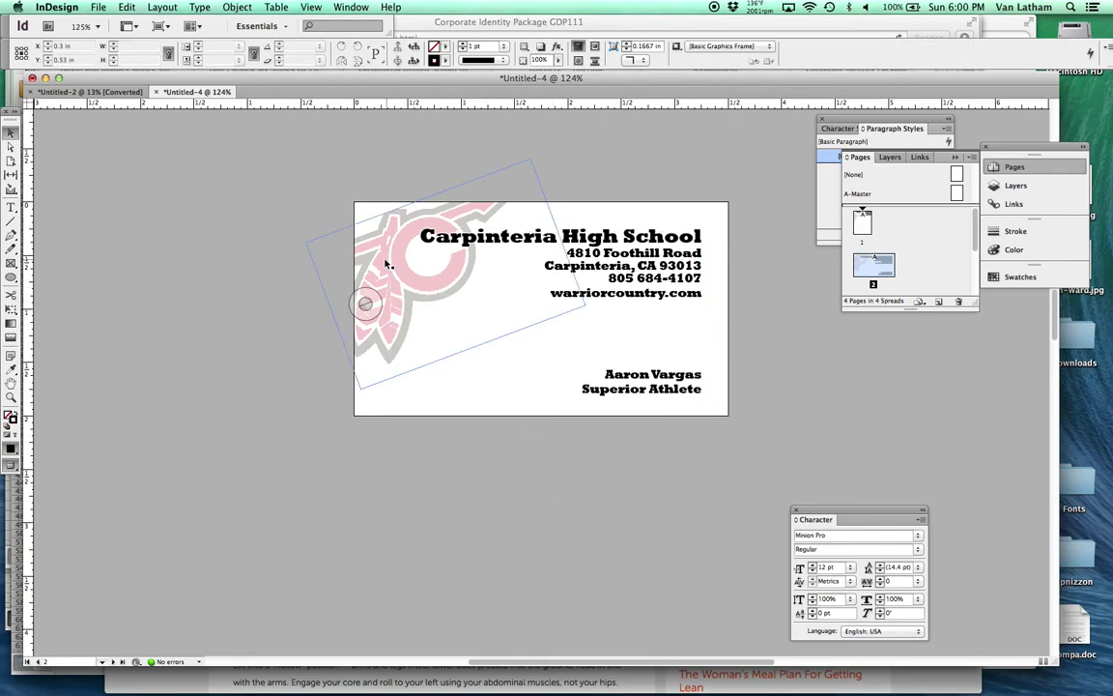
click(432, 275)
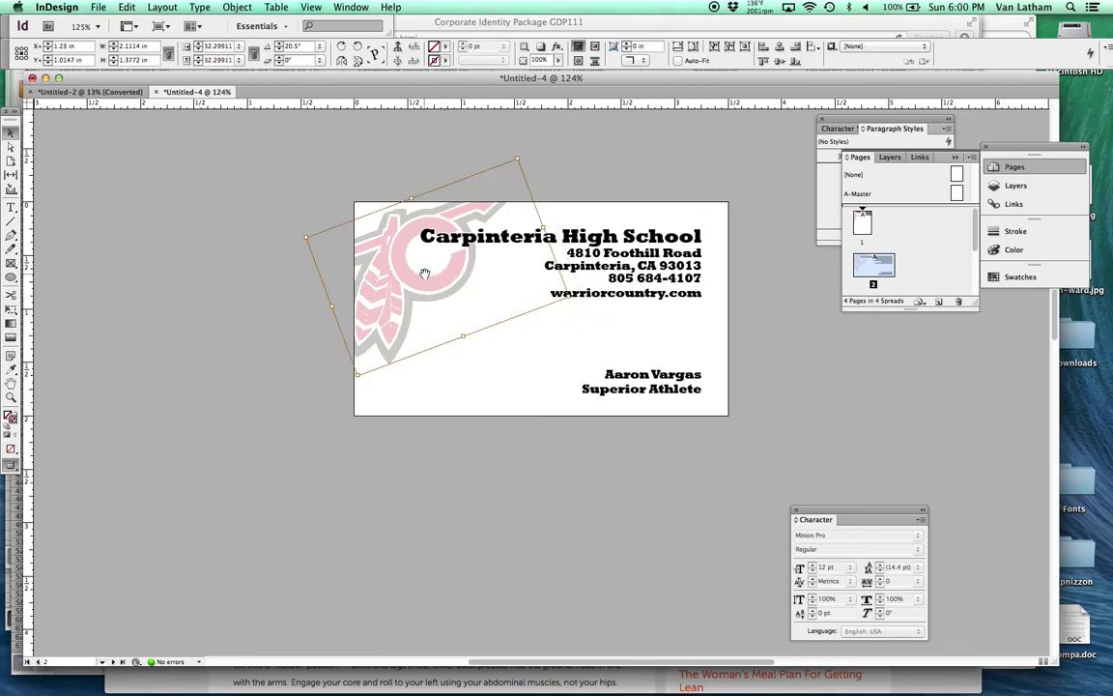
click(280, 281)
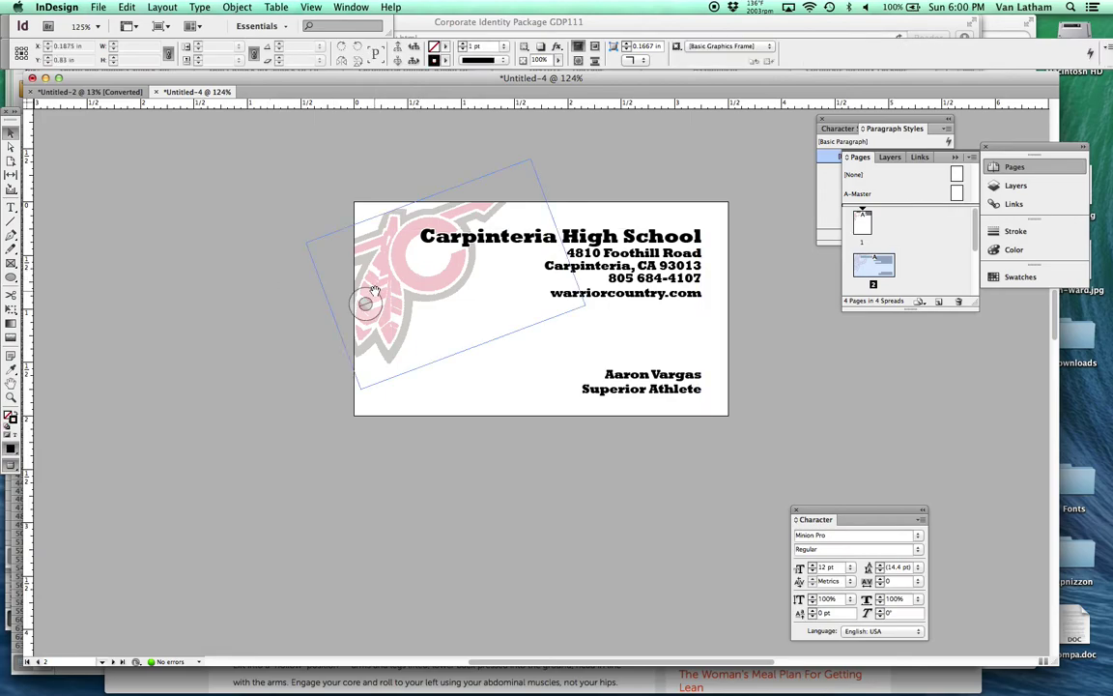
click(374, 292)
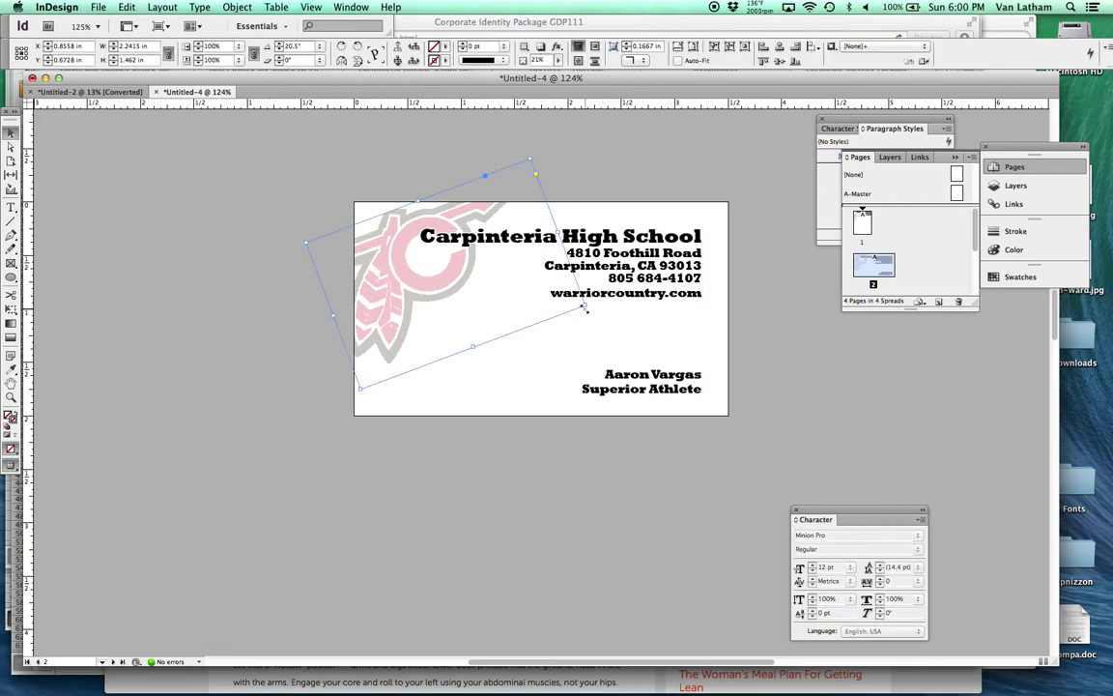
drag(584, 306, 618, 312)
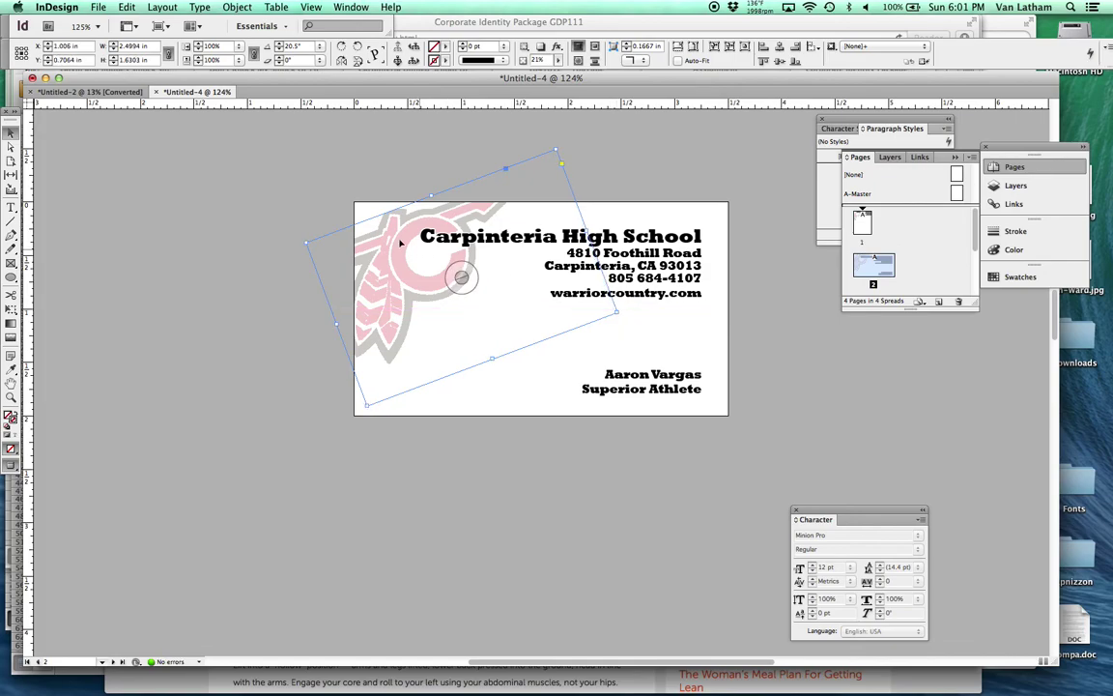
Step: Fit the logo proportionally to its frame and shift it slightly up and left
click(236, 6)
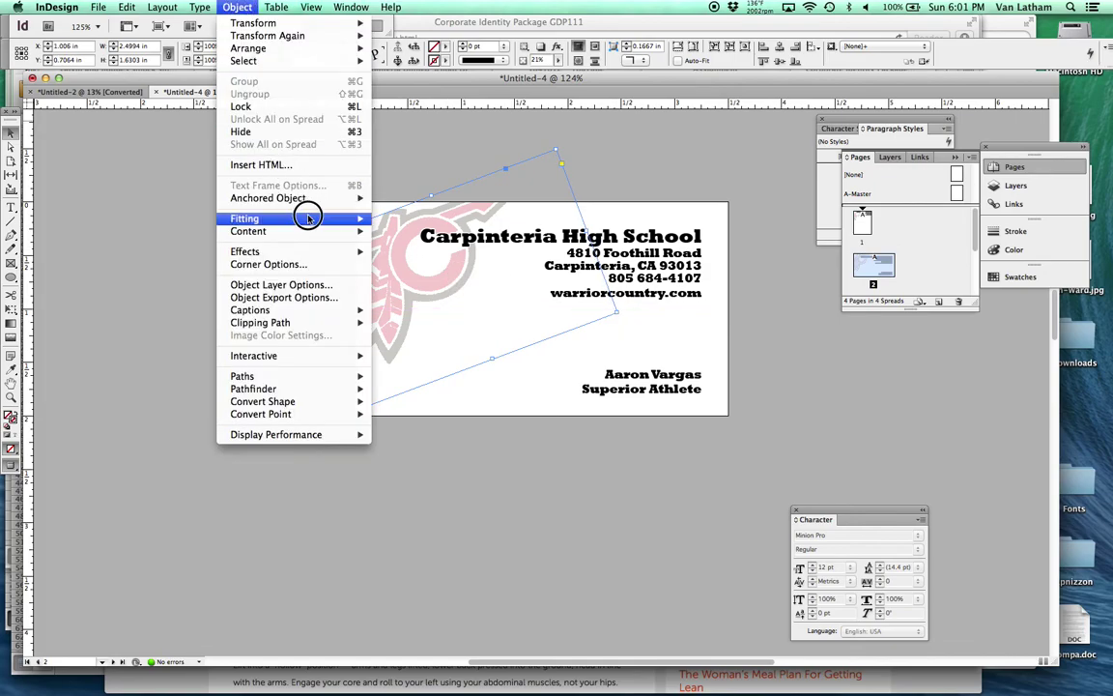
mouse_move(245, 218)
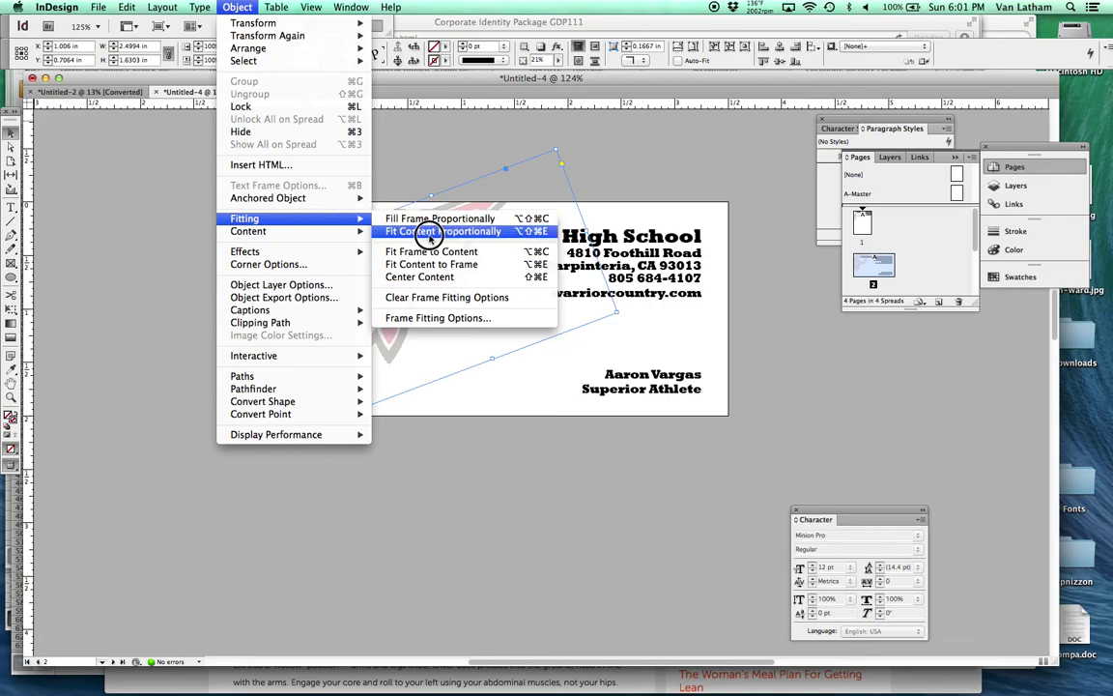
click(429, 237)
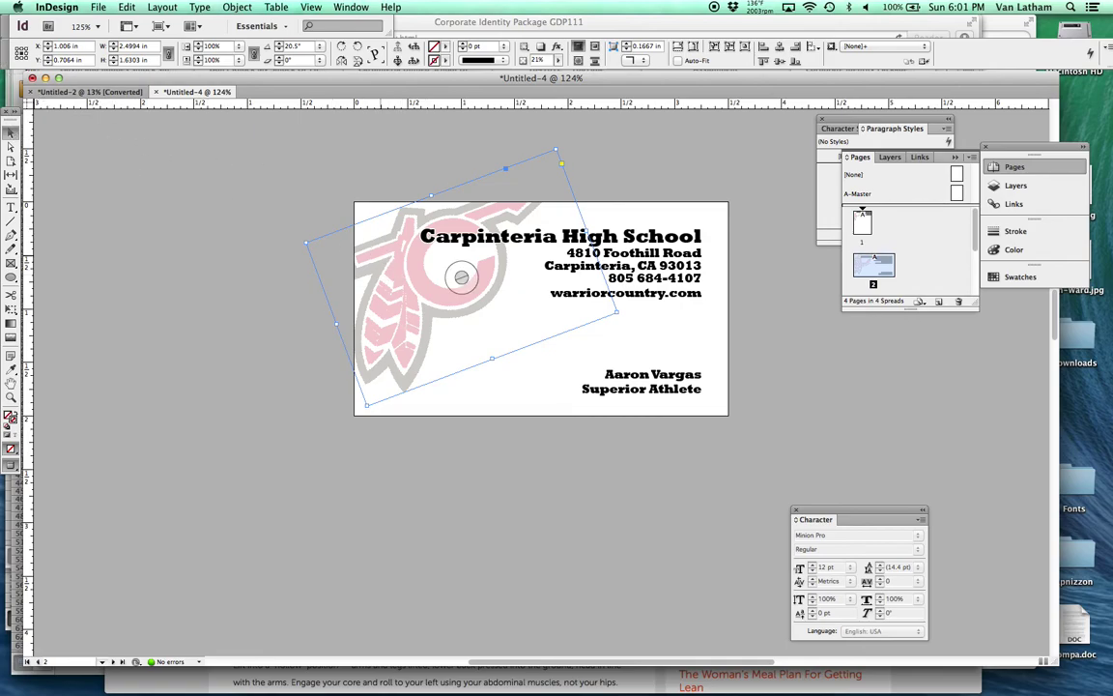
drag(380, 257, 372, 249)
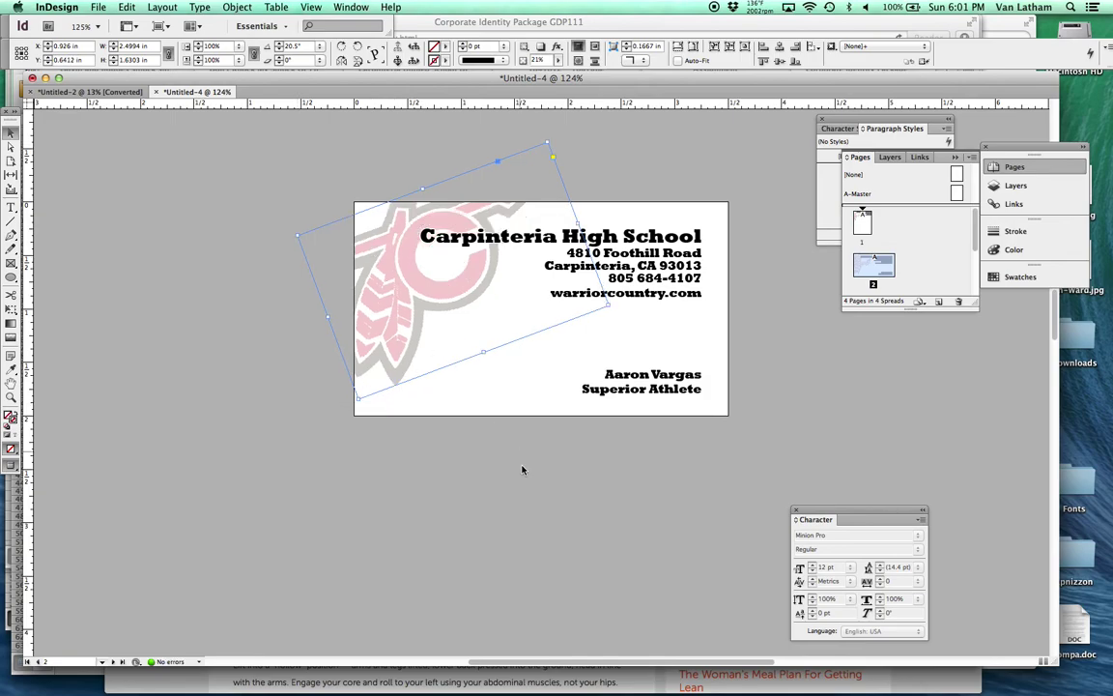
click(558, 518)
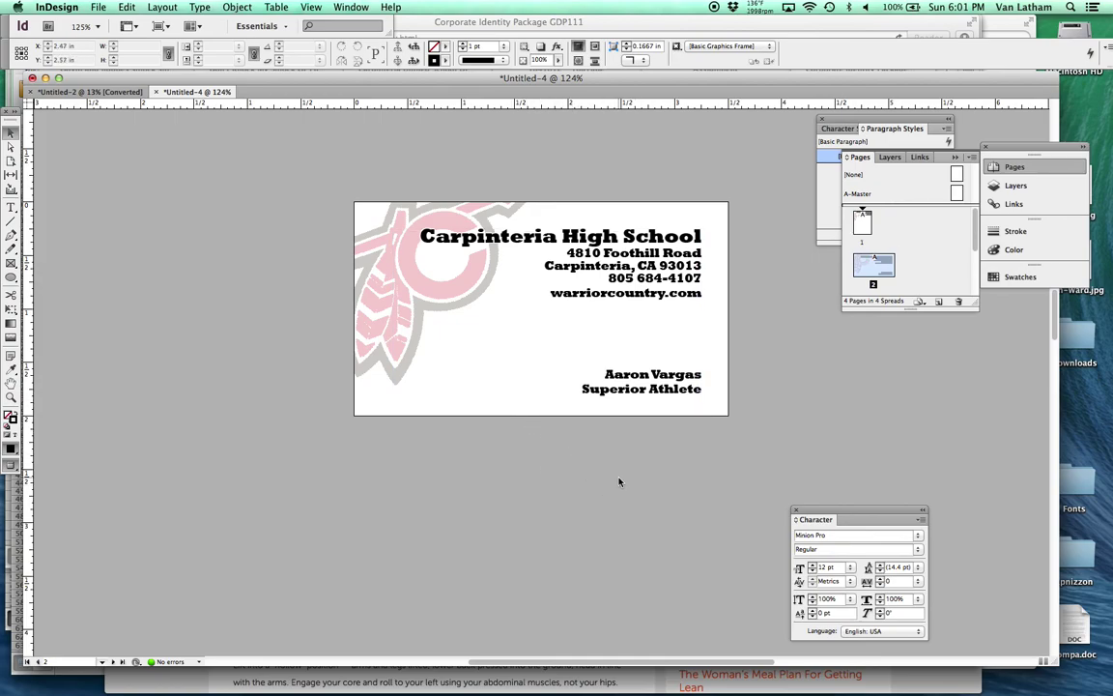
scroll(619, 481, up, 3)
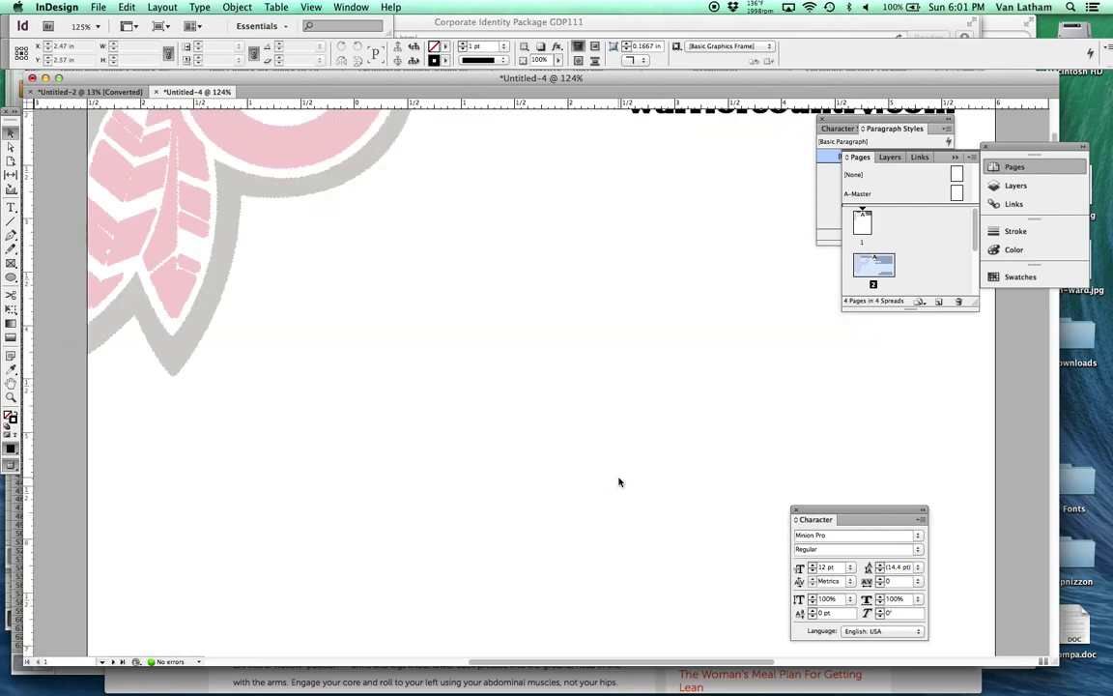
scroll(619, 481, down, 3)
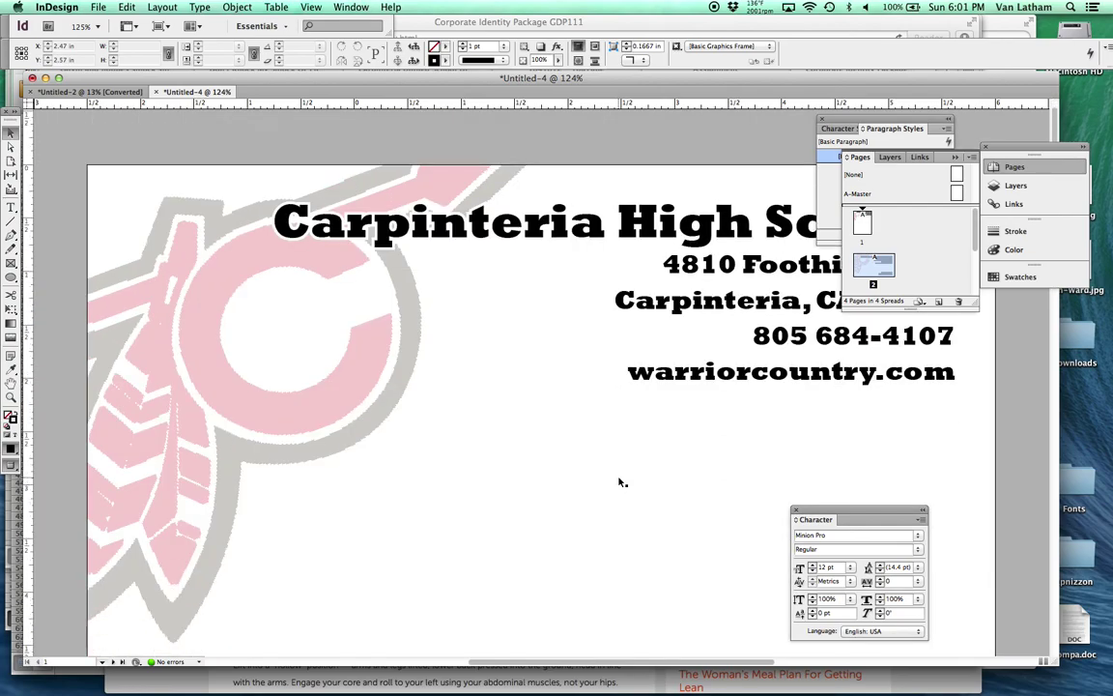
key(super+minus)
scroll(620, 481, down, 6)
scroll(619, 481, up, 7)
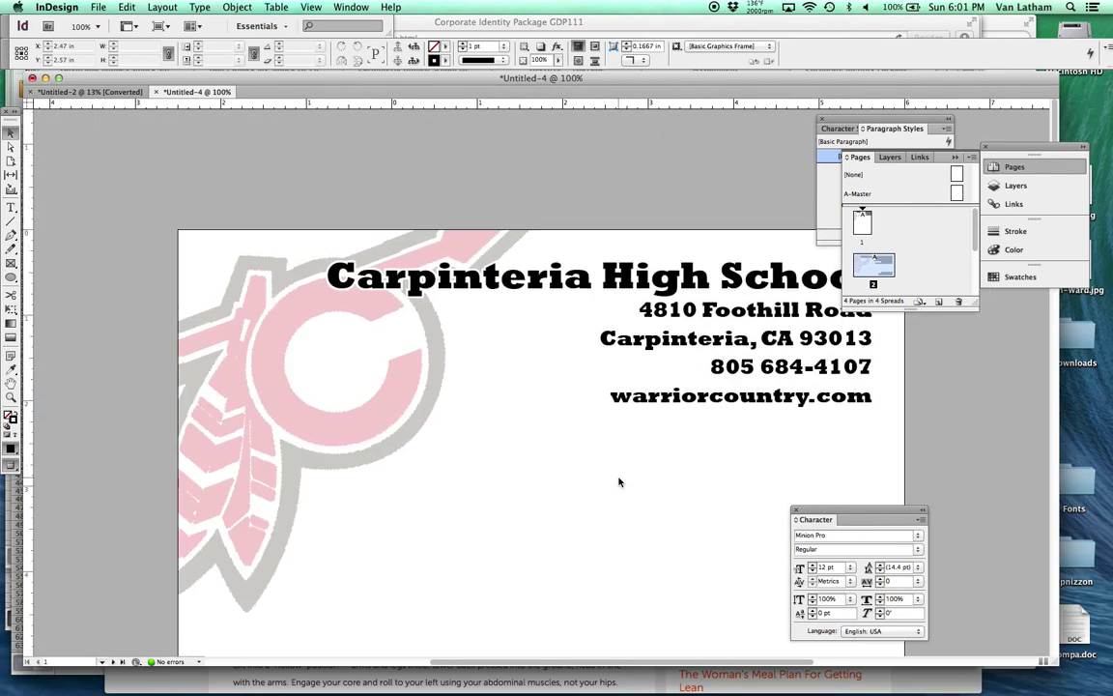
scroll(620, 481, down, 2)
scroll(619, 481, down, 8)
scroll(620, 481, down, 10)
scroll(619, 481, down, 10)
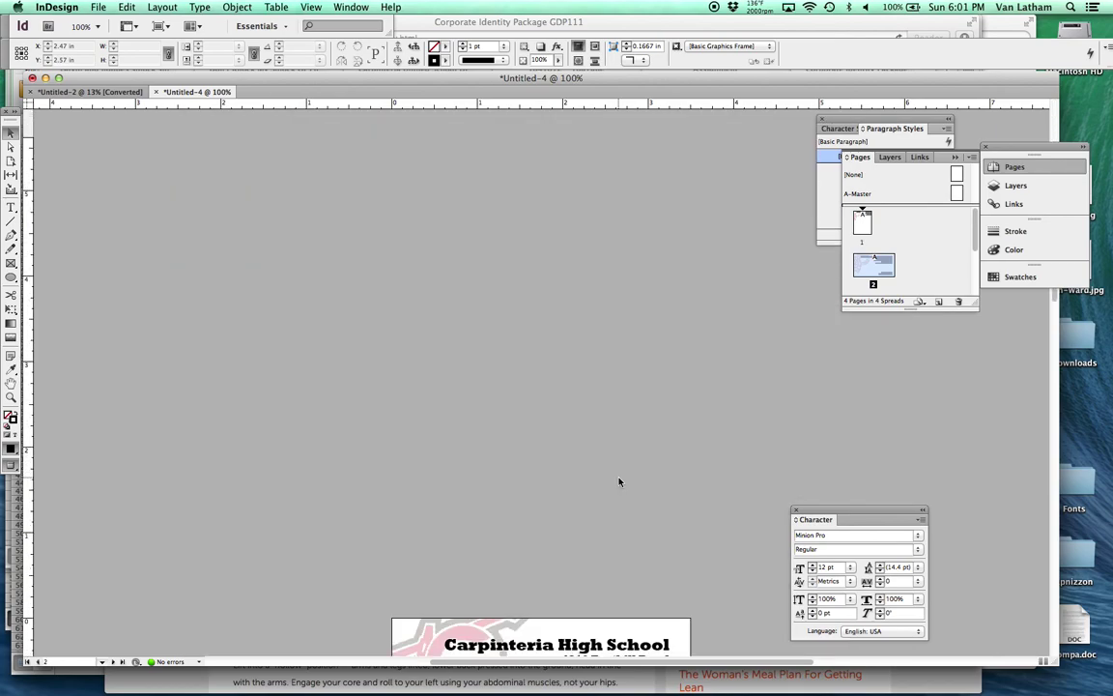
scroll(619, 481, down, 10)
scroll(619, 481, down, 3)
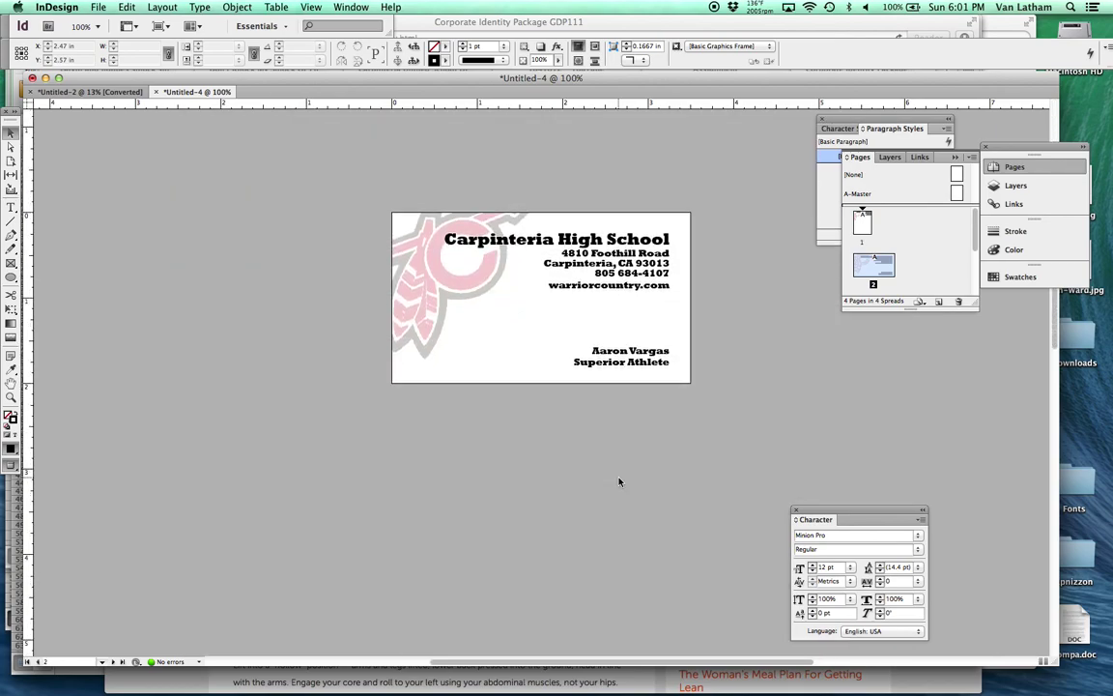